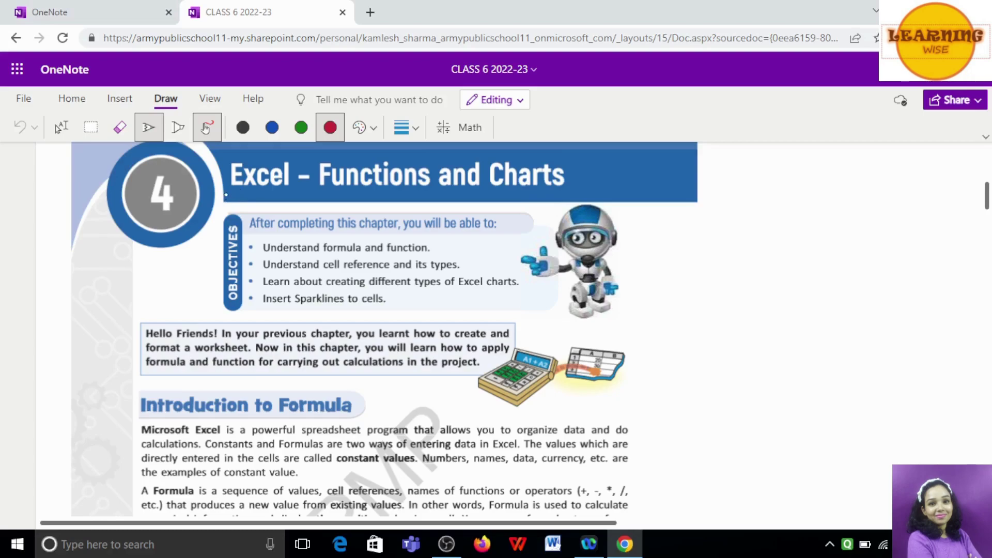
Underline the 'Excel – Functions and Charts' title in red ink, then scroll down to Introduction to Formula
{"action": "left_click_drag", "start_coordinate": [310, 196], "coordinate": [470, 197]}
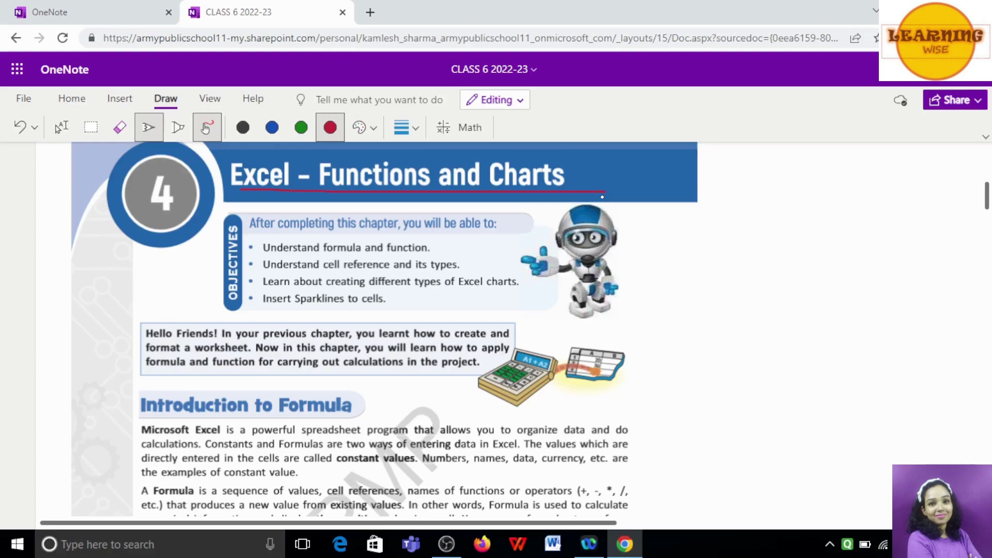
{"action": "scroll", "coordinate": [116, 184], "scroll_direction": "down", "scroll_amount": 4}
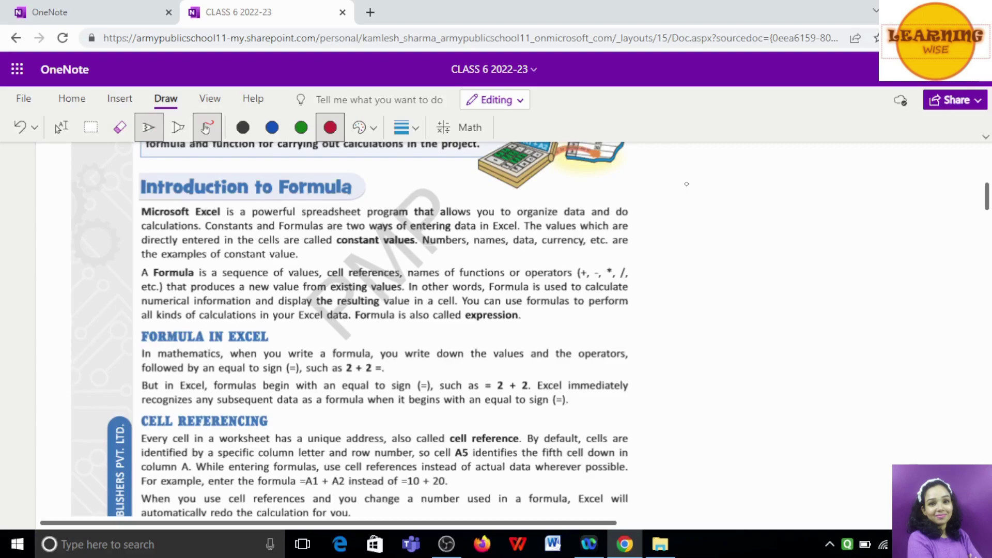
Handwrite 'Constants' with a number example and 'Variables' with x, y in red in the right margin
{"action": "mouse_move", "coordinate": [683, 174]}
{"action": "left_mouse_down"}
{"action": "mouse_move", "coordinate": [729, 200]}
{"action": "mouse_move", "coordinate": [828, 214]}
{"action": "left_mouse_up"}
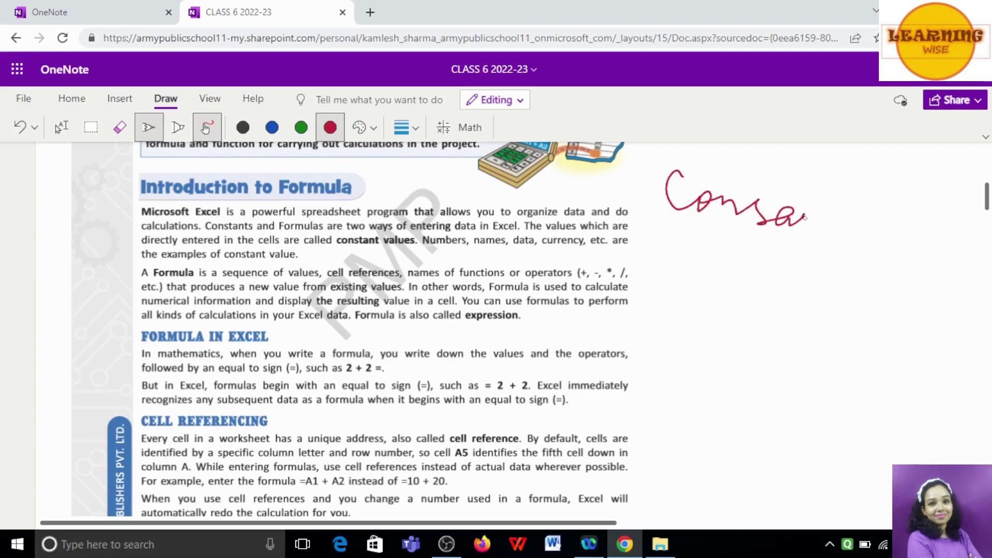
{"action": "mouse_move", "coordinate": [831, 189]}
{"action": "left_mouse_down"}
{"action": "mouse_move", "coordinate": [828, 223]}
{"action": "mouse_move", "coordinate": [843, 222]}
{"action": "left_mouse_up"}
{"action": "mouse_move", "coordinate": [664, 218]}
{"action": "left_mouse_down"}
{"action": "mouse_move", "coordinate": [744, 248]}
{"action": "mouse_move", "coordinate": [786, 283]}
{"action": "mouse_move", "coordinate": [817, 248]}
{"action": "mouse_move", "coordinate": [827, 284]}
{"action": "mouse_move", "coordinate": [859, 310]}
{"action": "left_mouse_up"}
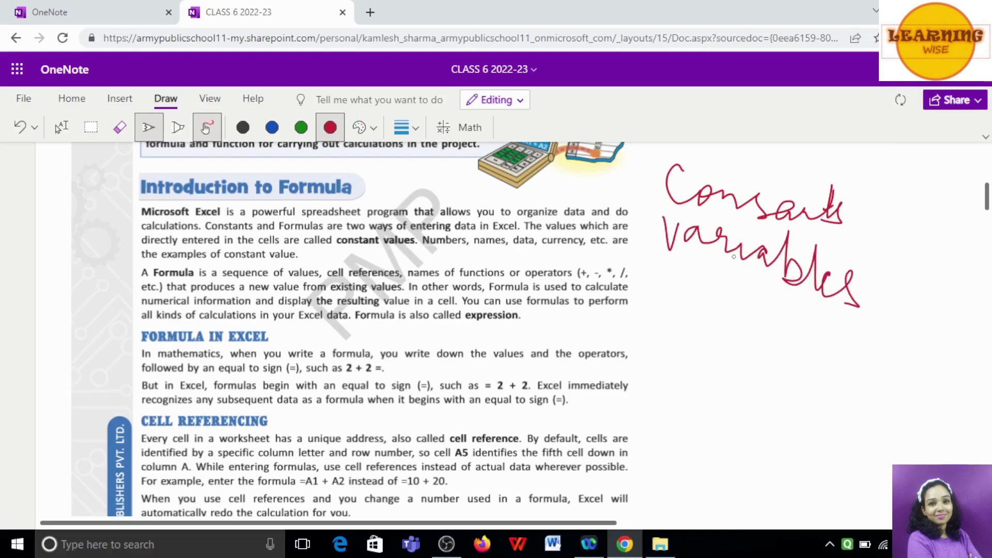
{"action": "left_click", "coordinate": [742, 231]}
{"action": "mouse_move", "coordinate": [913, 284]}
{"action": "left_mouse_down"}
{"action": "mouse_move", "coordinate": [919, 310]}
{"action": "mouse_move", "coordinate": [905, 304]}
{"action": "mouse_move", "coordinate": [924, 303]}
{"action": "mouse_move", "coordinate": [935, 282]}
{"action": "mouse_move", "coordinate": [943, 314]}
{"action": "mouse_move", "coordinate": [967, 305]}
{"action": "mouse_move", "coordinate": [947, 334]}
{"action": "left_mouse_up"}
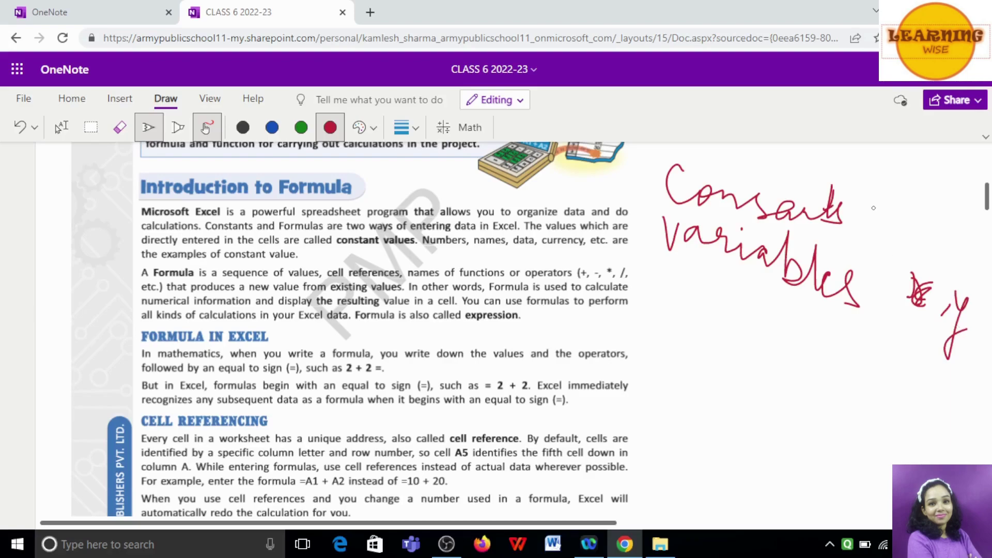
{"action": "mouse_move", "coordinate": [873, 205]}
{"action": "left_mouse_down"}
{"action": "mouse_move", "coordinate": [883, 206]}
{"action": "mouse_move", "coordinate": [873, 225]}
{"action": "mouse_move", "coordinate": [914, 208]}
{"action": "left_mouse_up"}
Open the Book1 workbook from the desktop and maximise the Excel window
{"action": "key", "text": "super+d"}
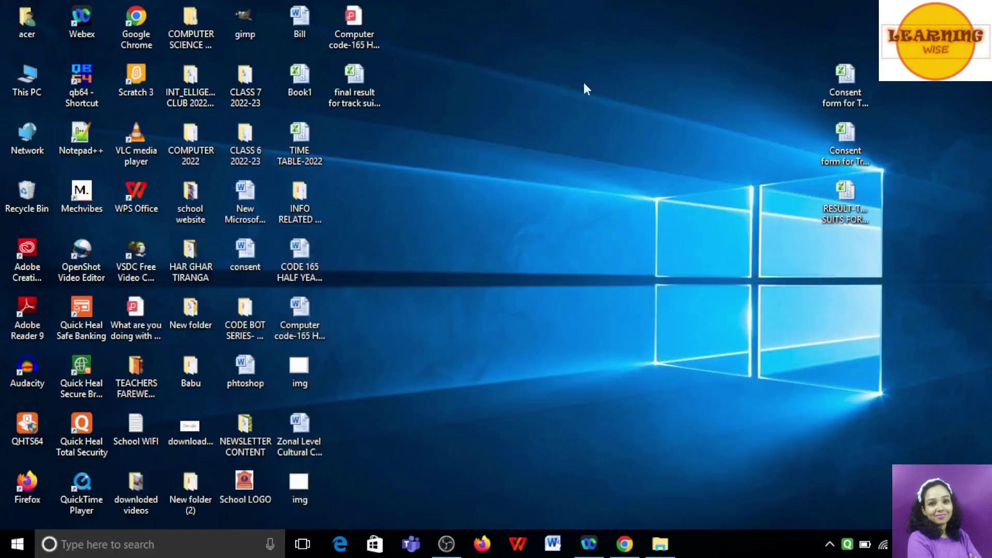
{"action": "double_click", "coordinate": [309, 72]}
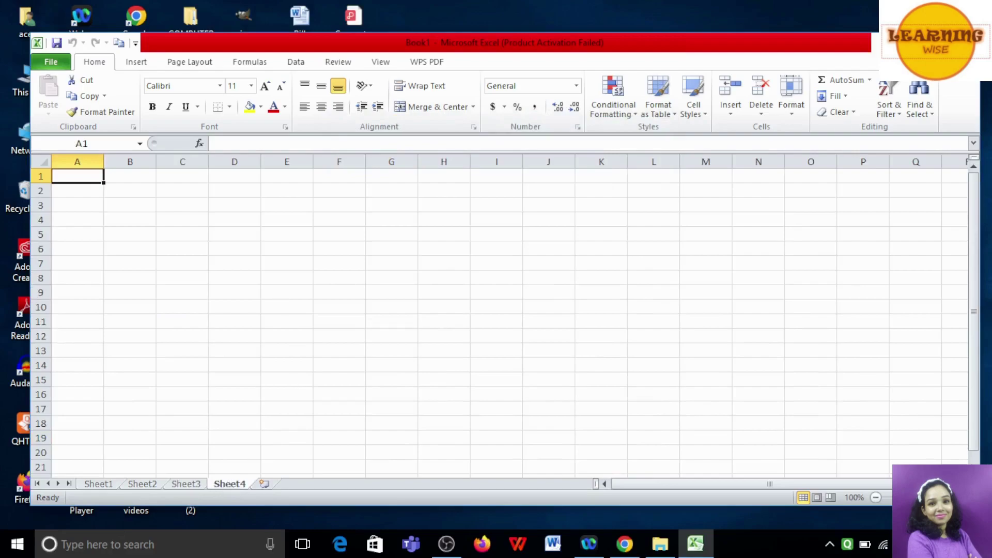
{"action": "key", "text": "super+Up"}
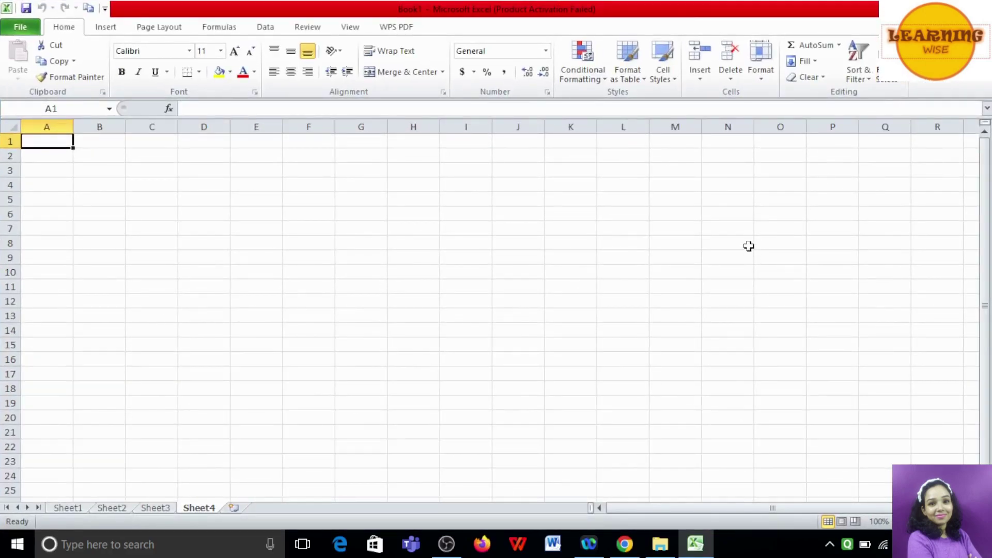
Browse the Number Format list, close it, and minimise Excel to the desktop
{"action": "left_click", "coordinate": [546, 51]}
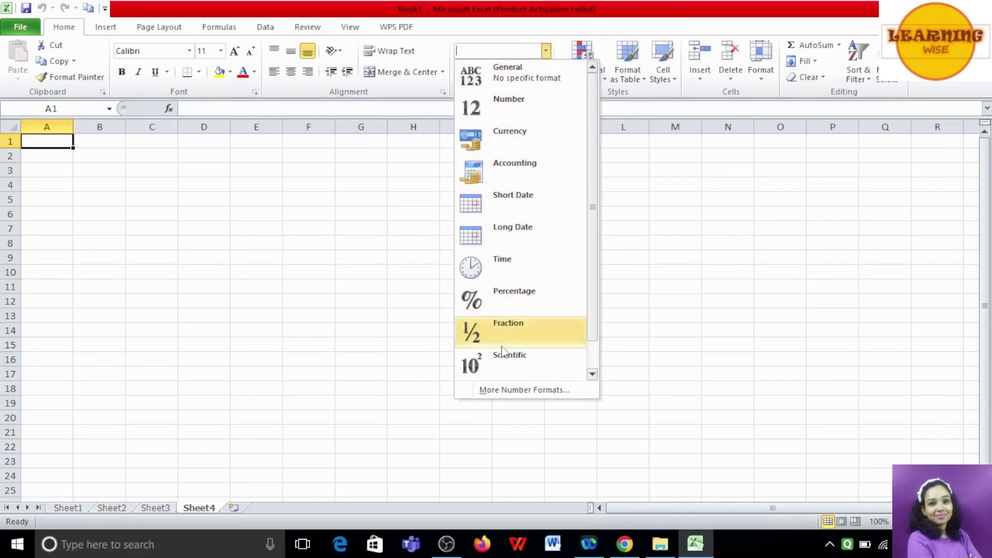
{"action": "scroll", "coordinate": [528, 170], "scroll_direction": "down", "scroll_amount": 1}
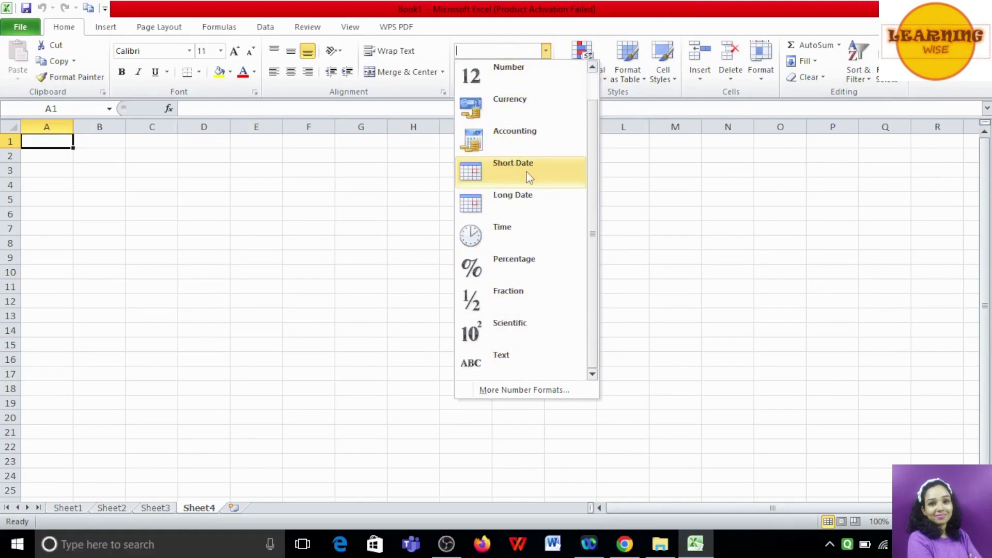
{"action": "scroll", "coordinate": [528, 175], "scroll_direction": "up", "scroll_amount": 1}
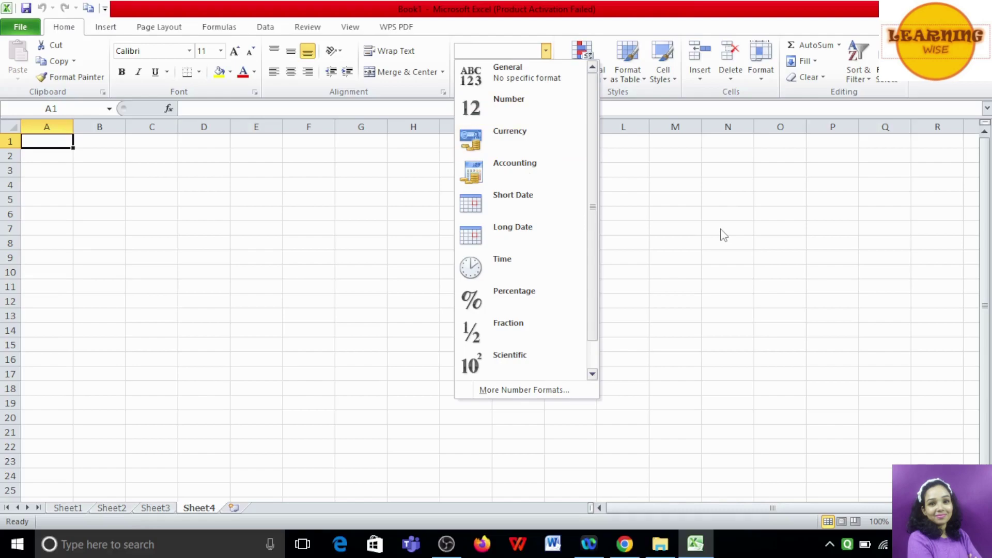
{"action": "left_click", "coordinate": [721, 230]}
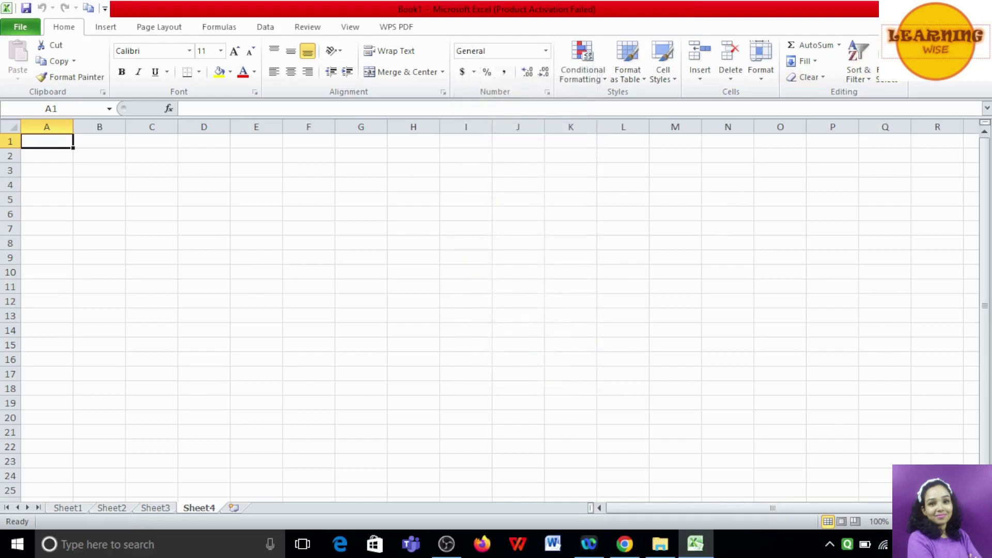
{"action": "left_click", "coordinate": [949, 6]}
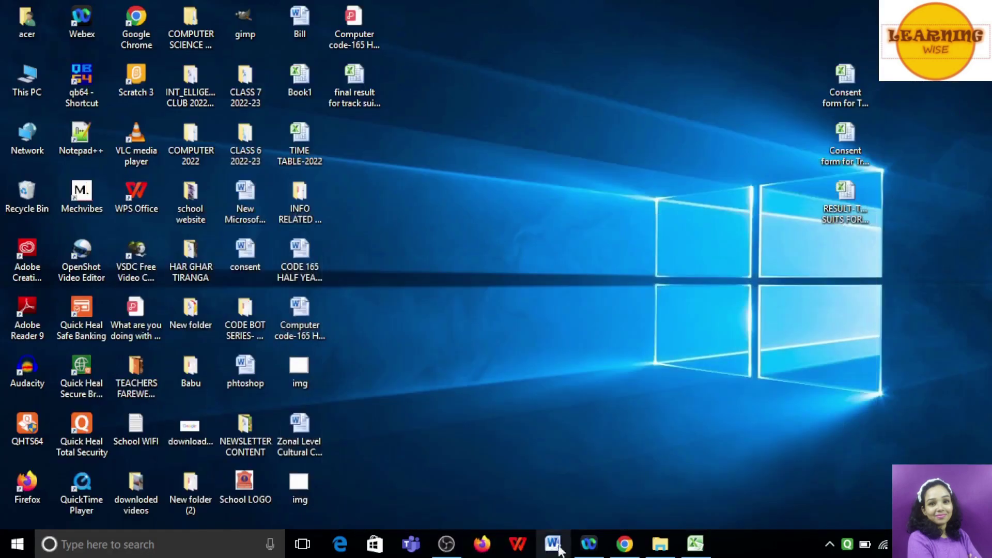
Restore the OneNote notebook window from Chrome and scroll the page slightly down
{"action": "mouse_move", "coordinate": [624, 545]}
{"action": "left_click", "coordinate": [624, 499]}
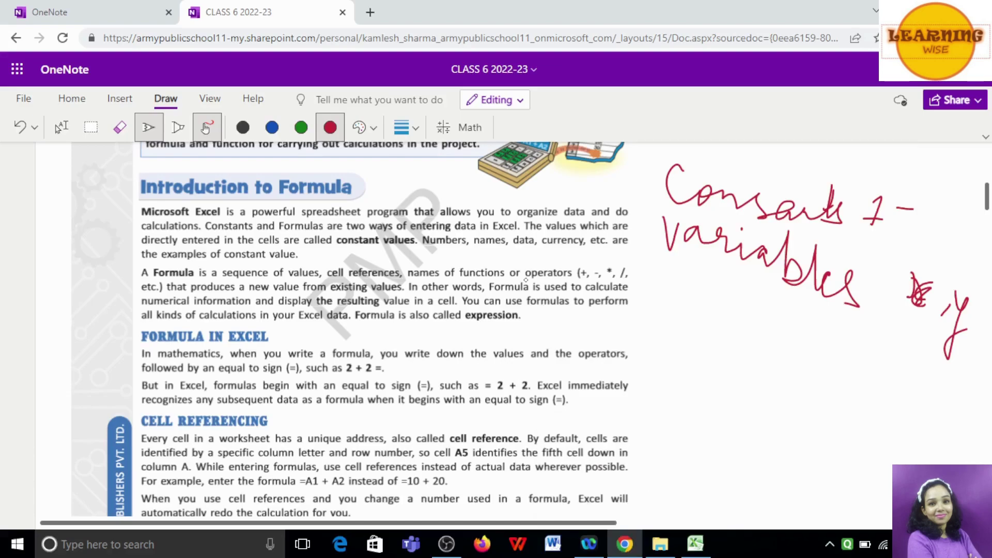
{"action": "scroll", "coordinate": [526, 280], "scroll_direction": "down", "scroll_amount": 1}
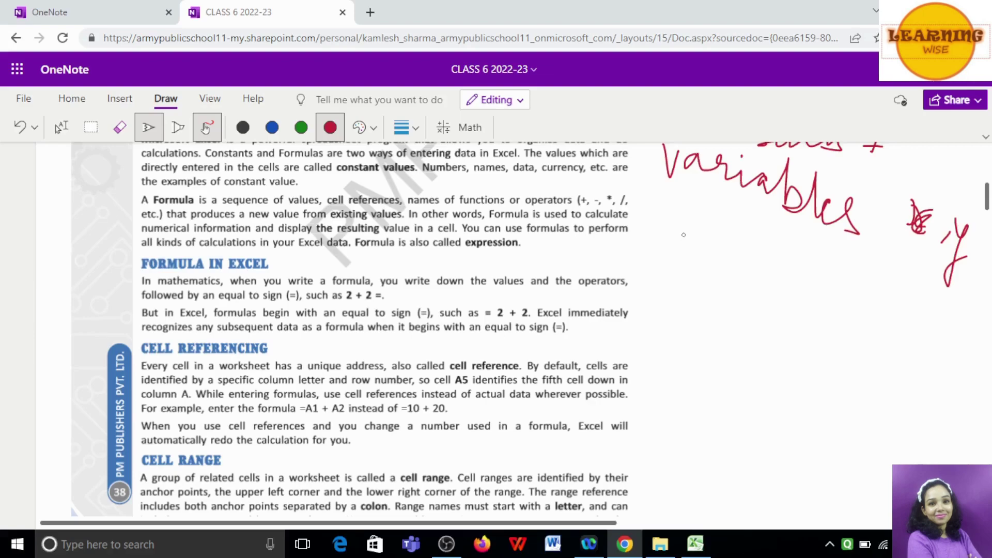
Write 'B2' in red below the notes and underline 'equal to sign (=), such as 2 + 2 ='
{"action": "mouse_move", "coordinate": [683, 239]}
{"action": "left_mouse_down"}
{"action": "mouse_move", "coordinate": [683, 261]}
{"action": "mouse_move", "coordinate": [690, 237]}
{"action": "mouse_move", "coordinate": [682, 252]}
{"action": "mouse_move", "coordinate": [700, 256]}
{"action": "mouse_move", "coordinate": [684, 261]}
{"action": "mouse_move", "coordinate": [722, 251]}
{"action": "mouse_move", "coordinate": [745, 258]}
{"action": "mouse_move", "coordinate": [722, 243]}
{"action": "left_mouse_up"}
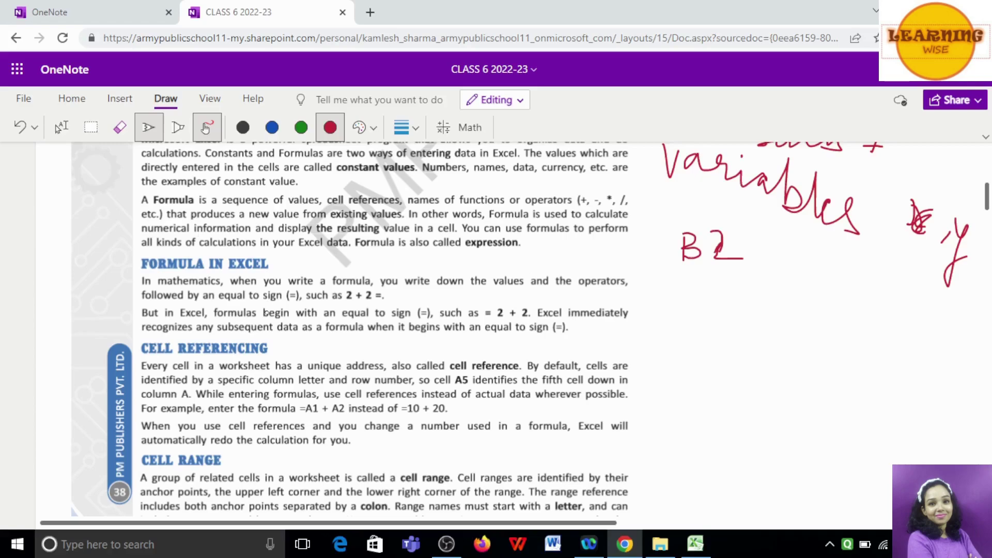
{"action": "scroll", "coordinate": [265, 313], "scroll_direction": "down", "scroll_amount": 2}
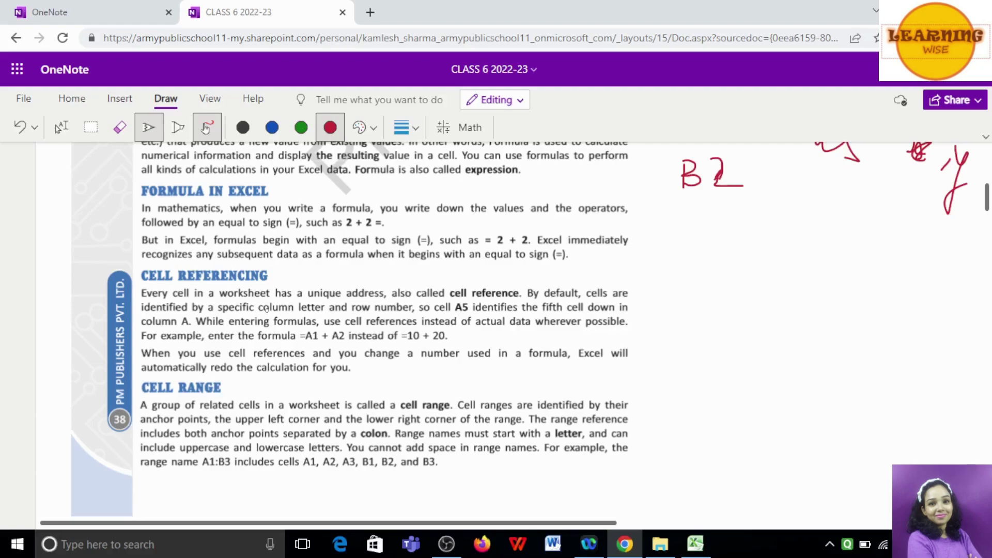
{"action": "left_click_drag", "start_coordinate": [230, 231], "coordinate": [386, 231]}
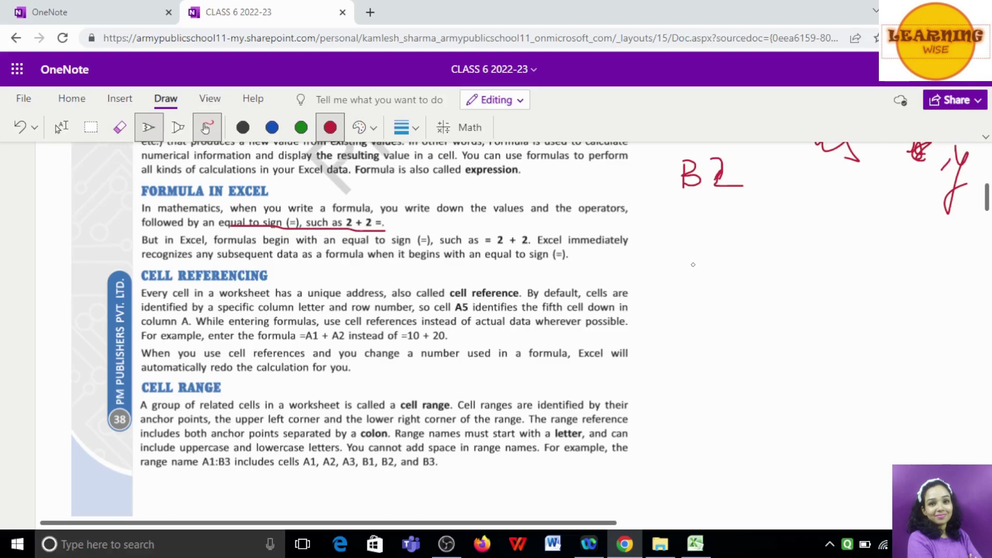
In Excel, enter the formula =A1+A2 in cell E4
{"action": "left_click", "coordinate": [696, 544]}
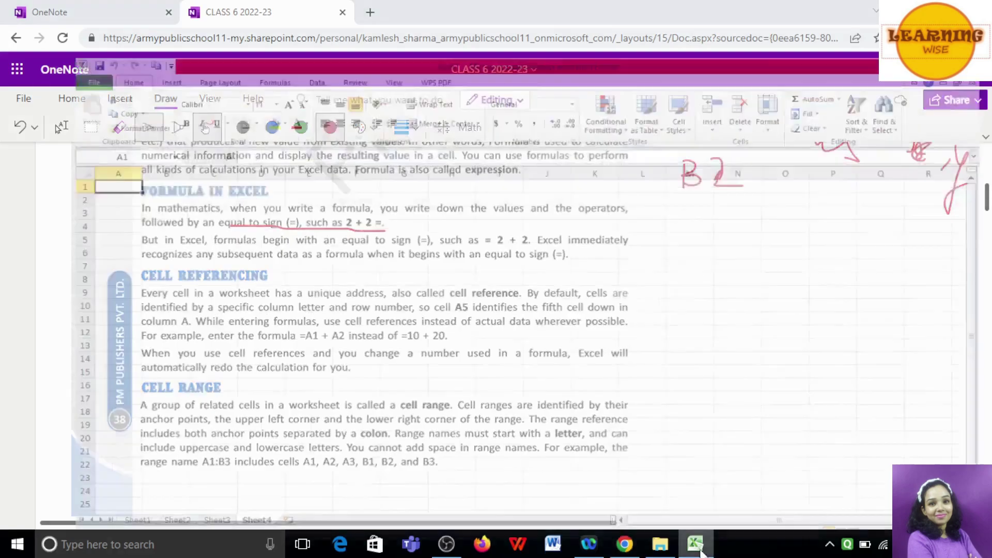
{"action": "left_click", "coordinate": [259, 189]}
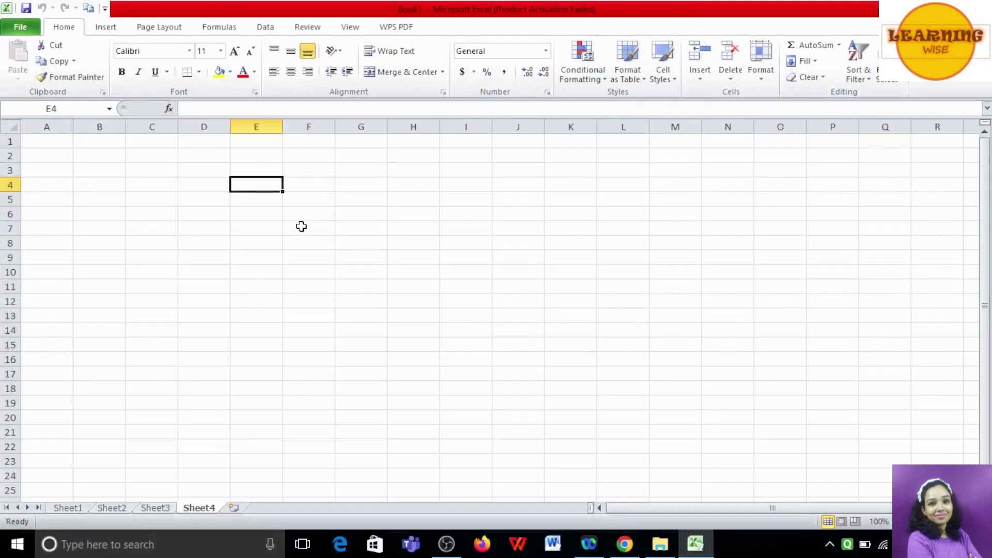
{"action": "type", "text": "="}
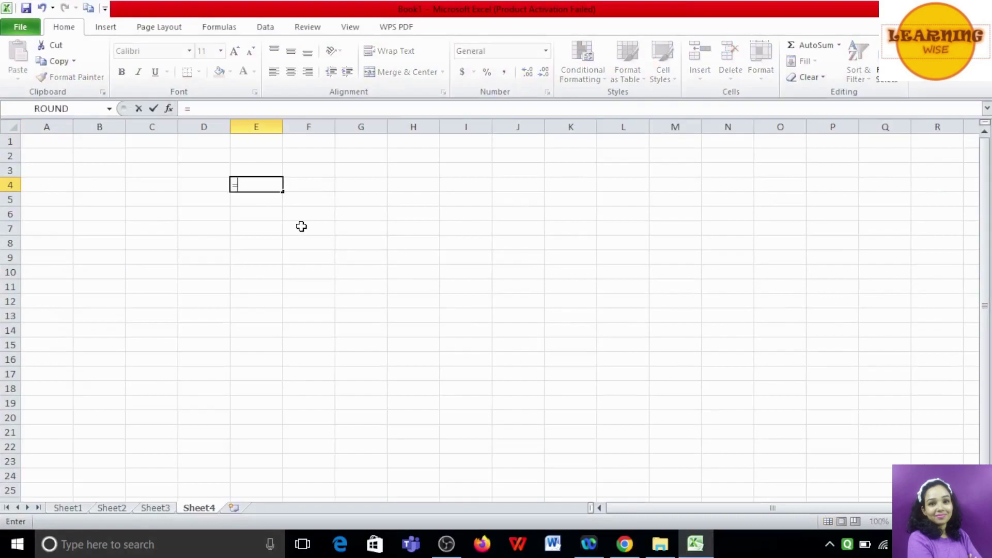
{"action": "type", "text": "a1"}
{"action": "type", "text": "+"}
{"action": "type", "text": "a2"}
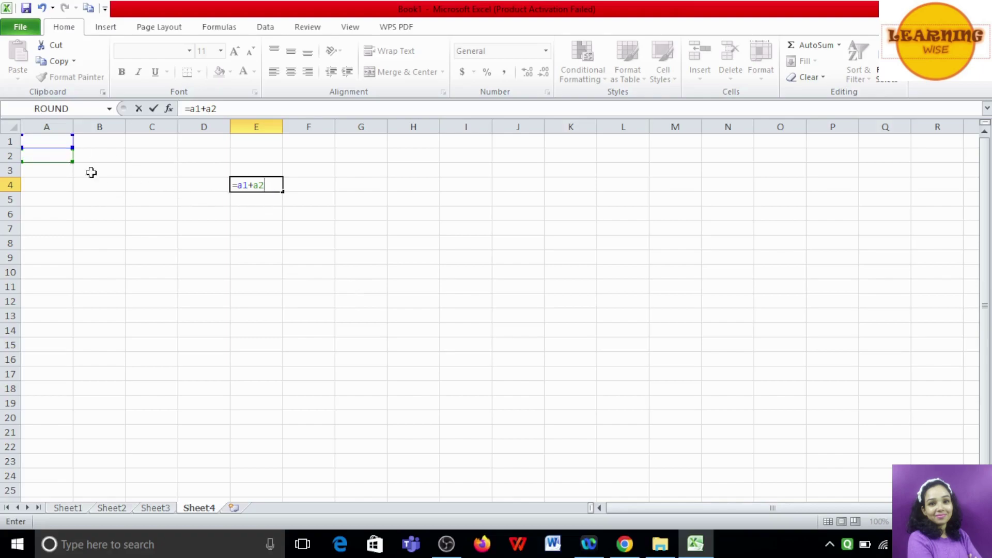
{"action": "key", "text": "Return"}
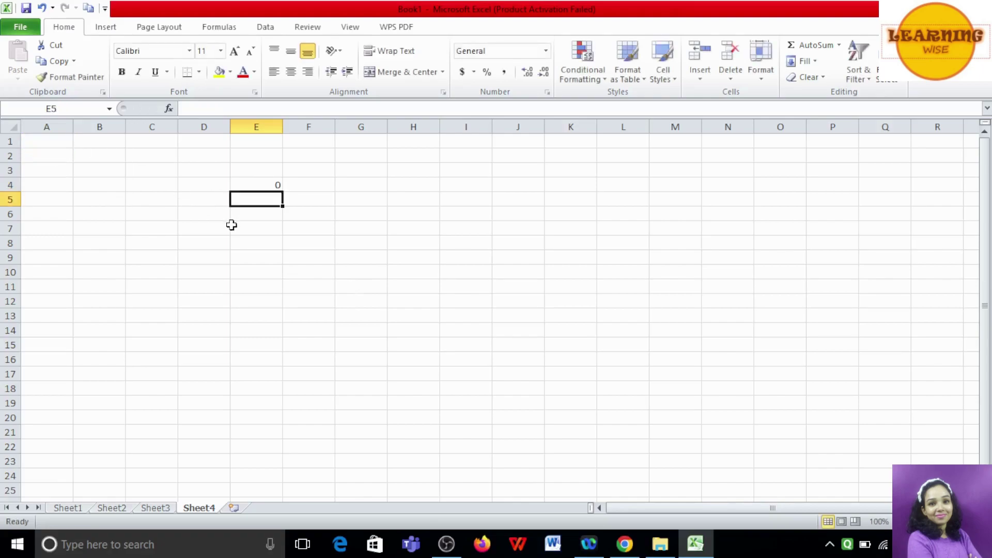
{"action": "left_click", "coordinate": [250, 186]}
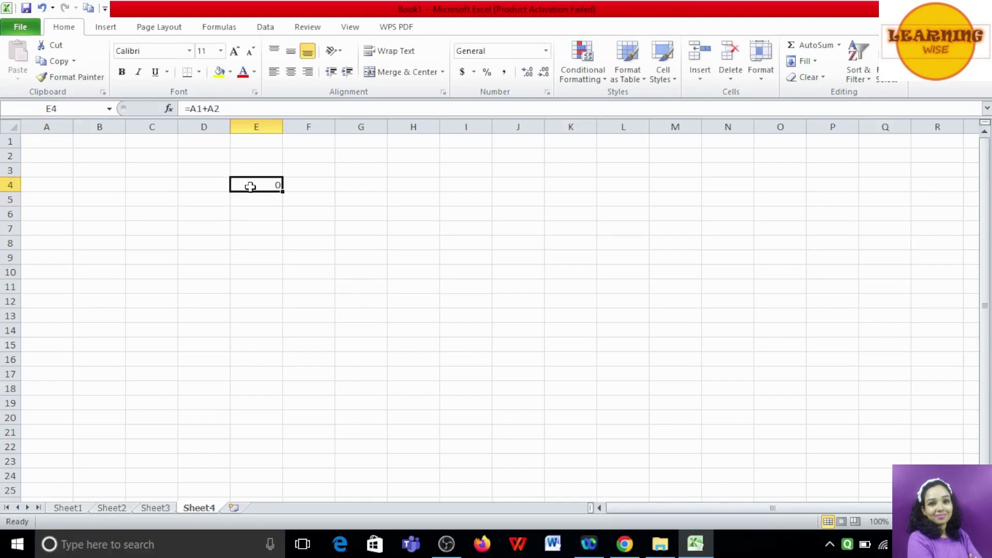
Enter 12 in A1 and 14 in A2 so E4 shows 26, then return to OneNote
{"action": "left_click", "coordinate": [54, 143]}
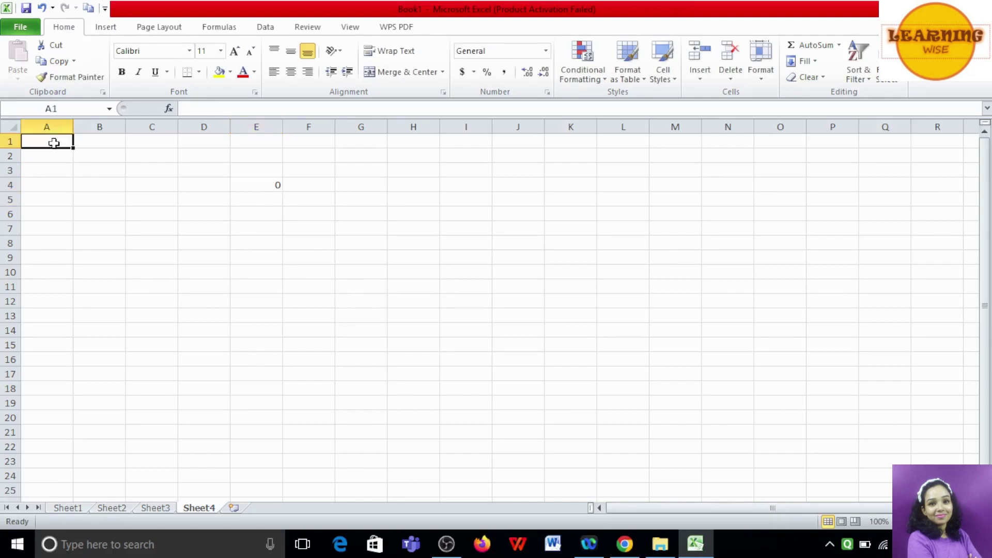
{"action": "type", "text": "12"}
{"action": "key", "text": "Return"}
{"action": "type", "text": "1"}
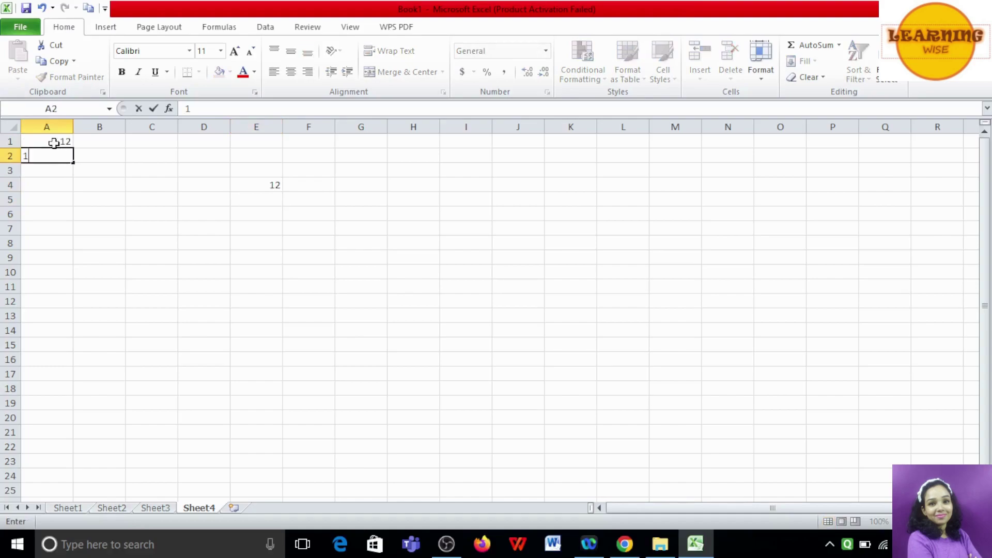
{"action": "type", "text": "4"}
{"action": "key", "text": "Return"}
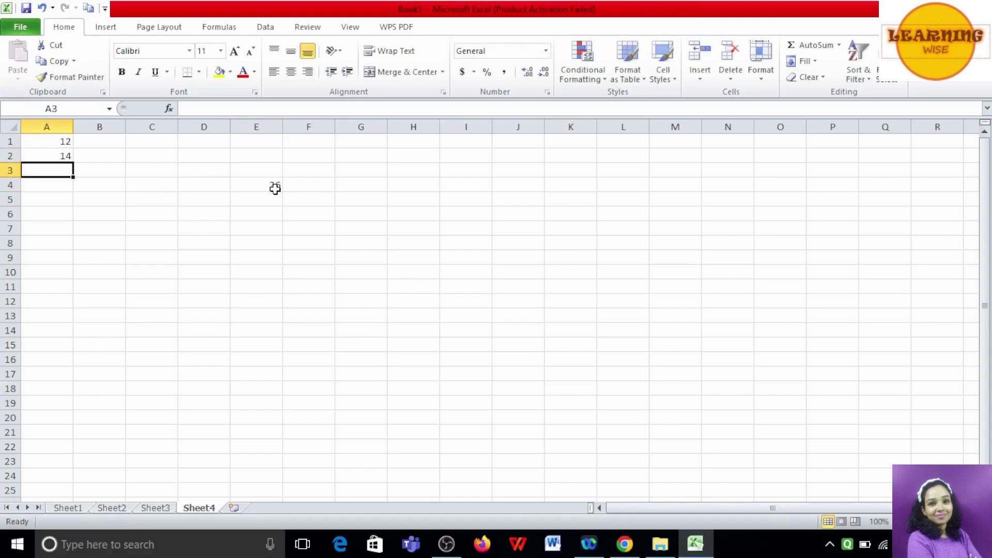
{"action": "left_click", "coordinate": [275, 189]}
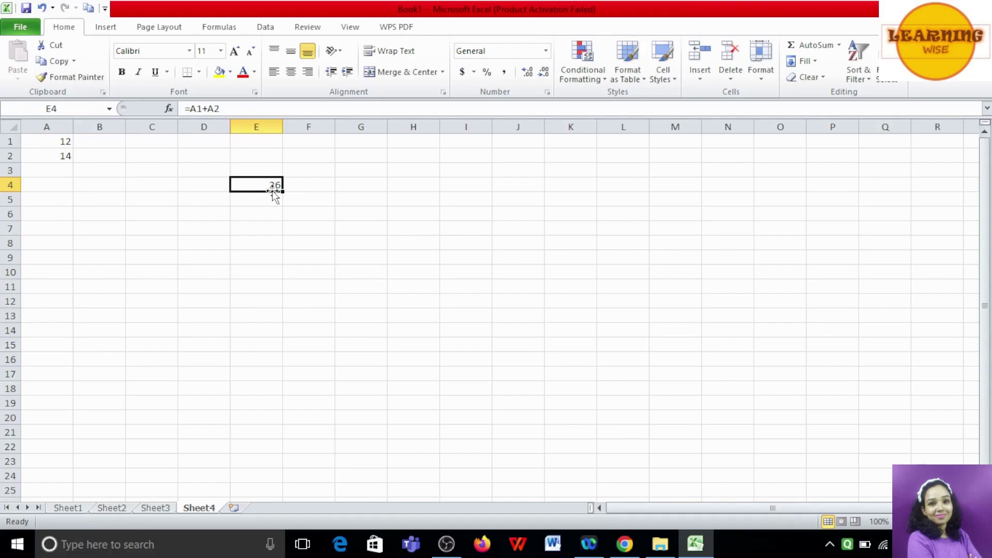
{"action": "left_click", "coordinate": [629, 541]}
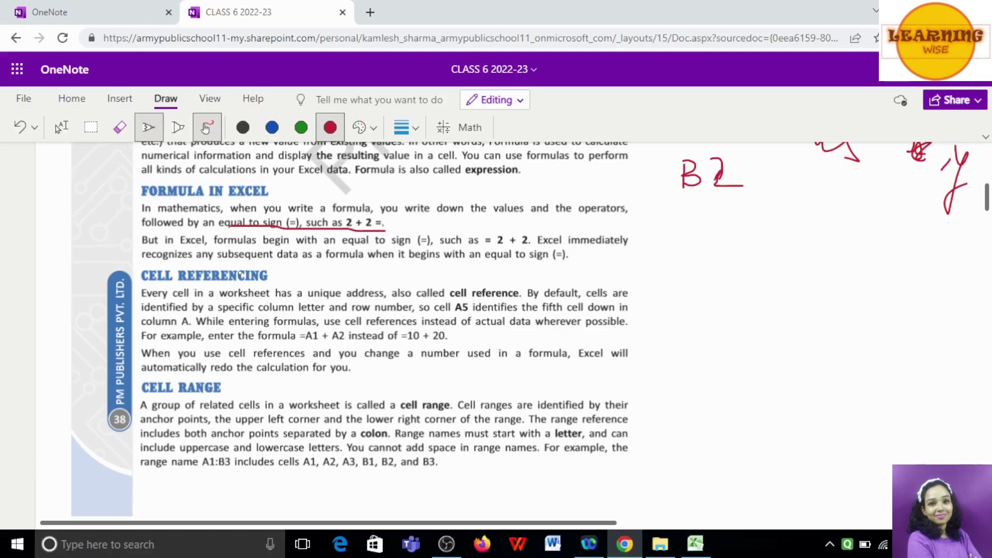
Mark the CELL REFERENCING heading with a red ink stroke, then switch back to Excel
{"action": "scroll", "coordinate": [240, 274], "scroll_direction": "down", "scroll_amount": 2}
{"action": "left_click_drag", "start_coordinate": [129, 197], "coordinate": [212, 184]}
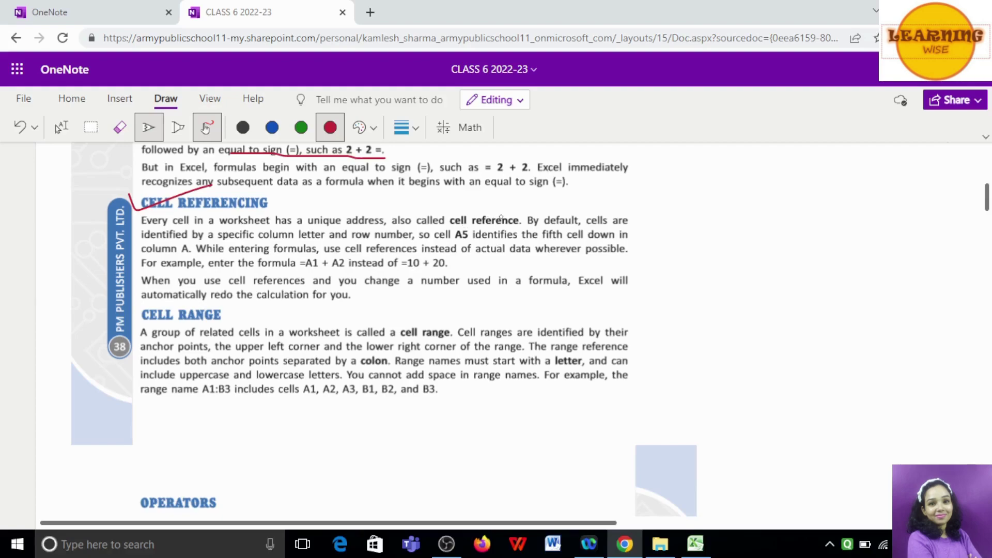
{"action": "left_click", "coordinate": [695, 543]}
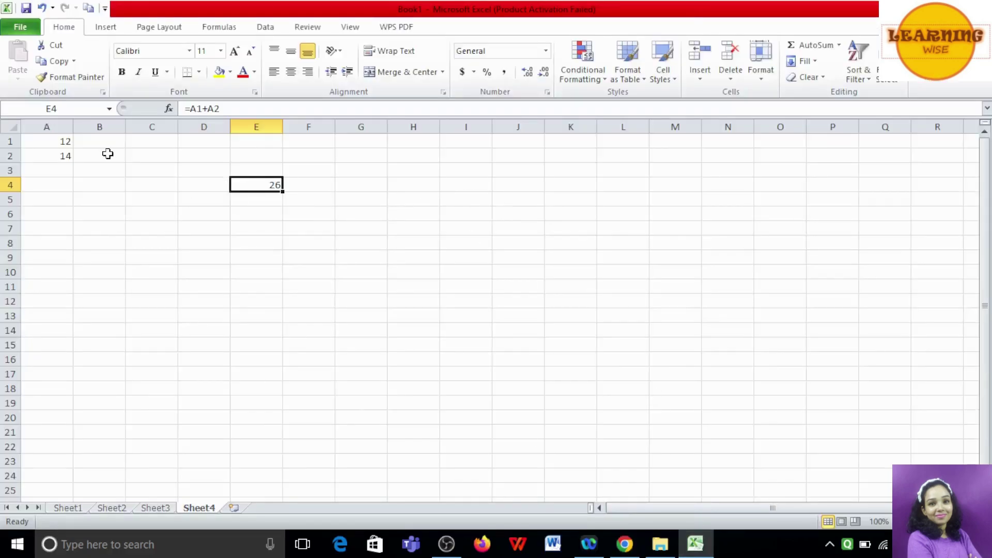
Select cells C2, C7, H8, K5, G5, L4 and G5 again to show their addresses
{"action": "left_click", "coordinate": [138, 156]}
{"action": "left_click", "coordinate": [156, 227]}
{"action": "left_click", "coordinate": [424, 249]}
{"action": "left_click", "coordinate": [587, 203]}
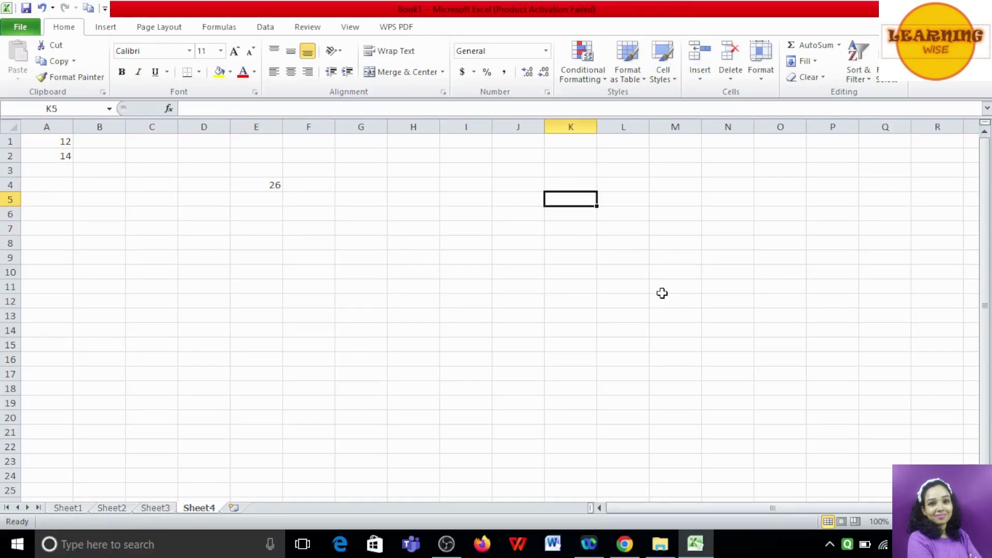
{"action": "left_click", "coordinate": [346, 199]}
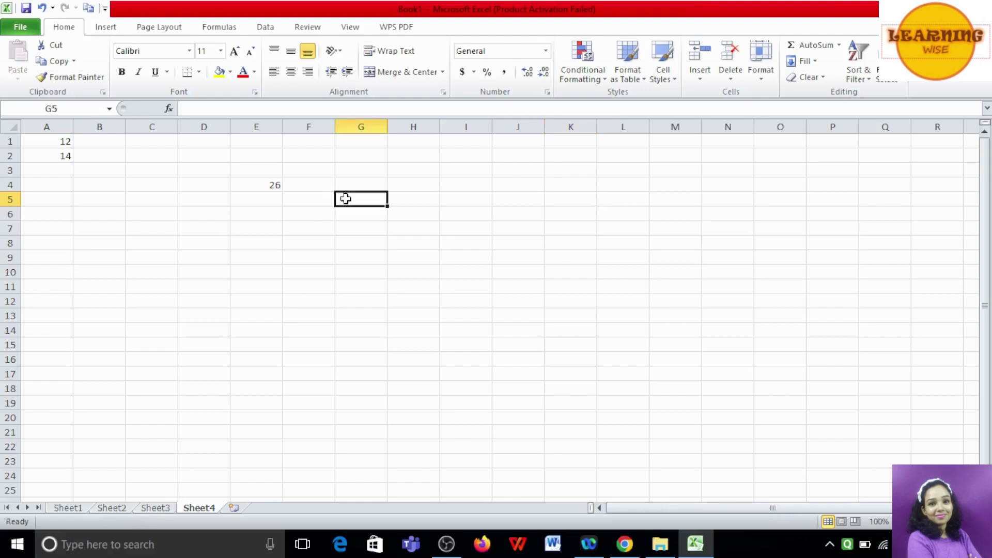
{"action": "left_click", "coordinate": [622, 185]}
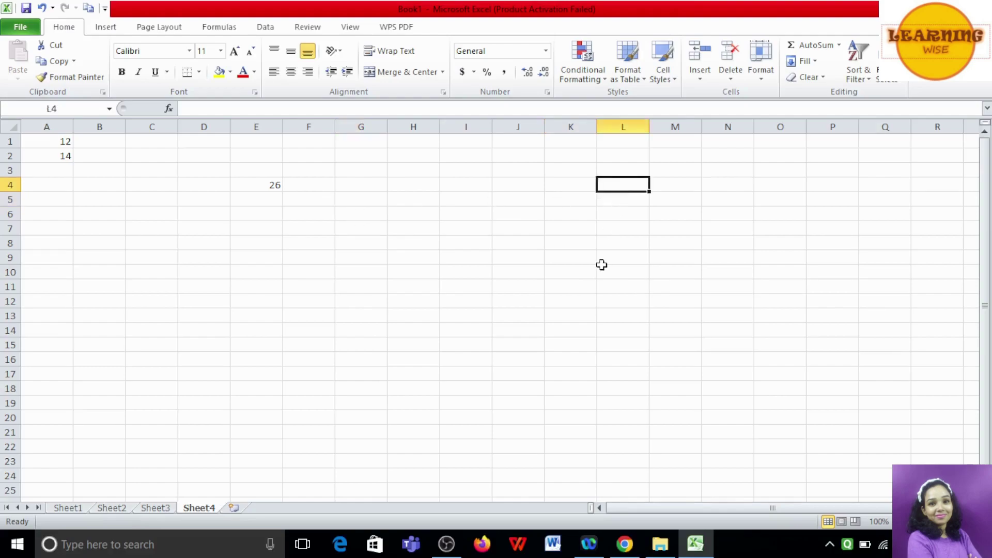
{"action": "left_click", "coordinate": [366, 196]}
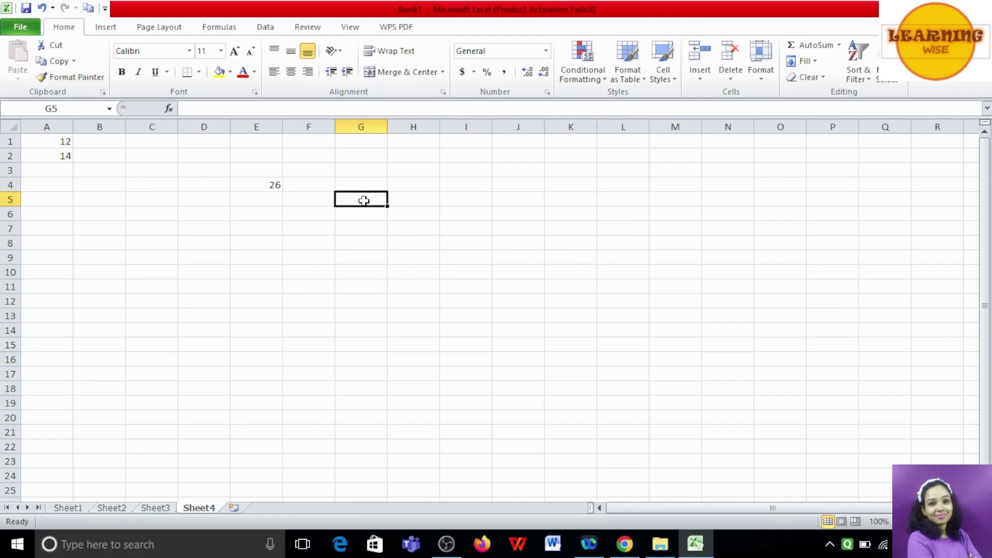
Select column G, row 5, then cells G5, E5, G11 and N4, and return to OneNote
{"action": "left_click", "coordinate": [357, 126]}
{"action": "left_click", "coordinate": [7, 200]}
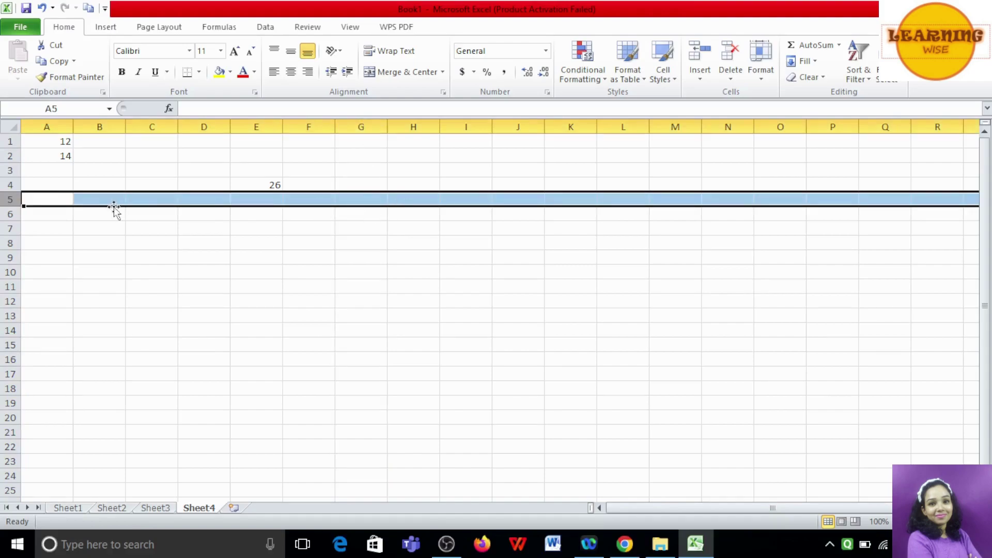
{"action": "left_click", "coordinate": [368, 199]}
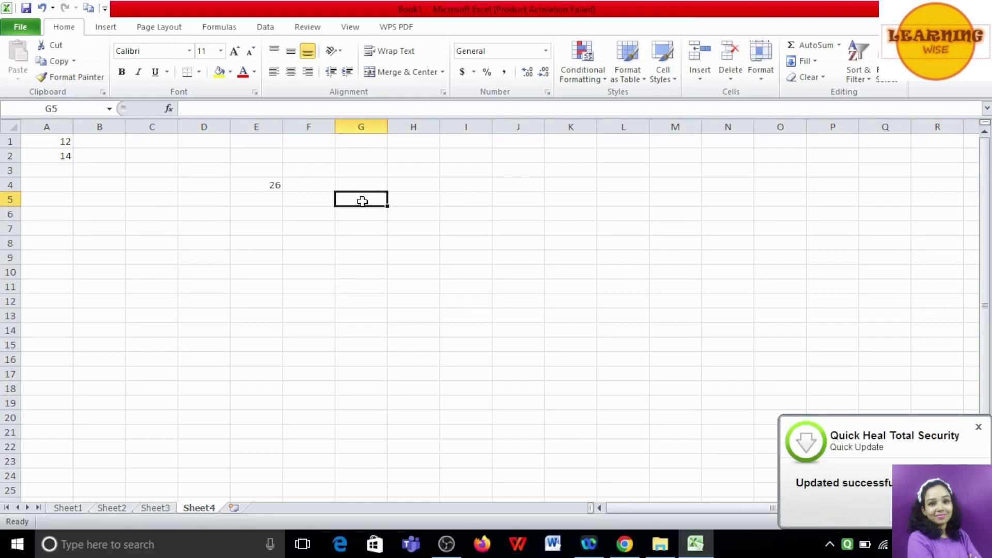
{"action": "left_click", "coordinate": [272, 204]}
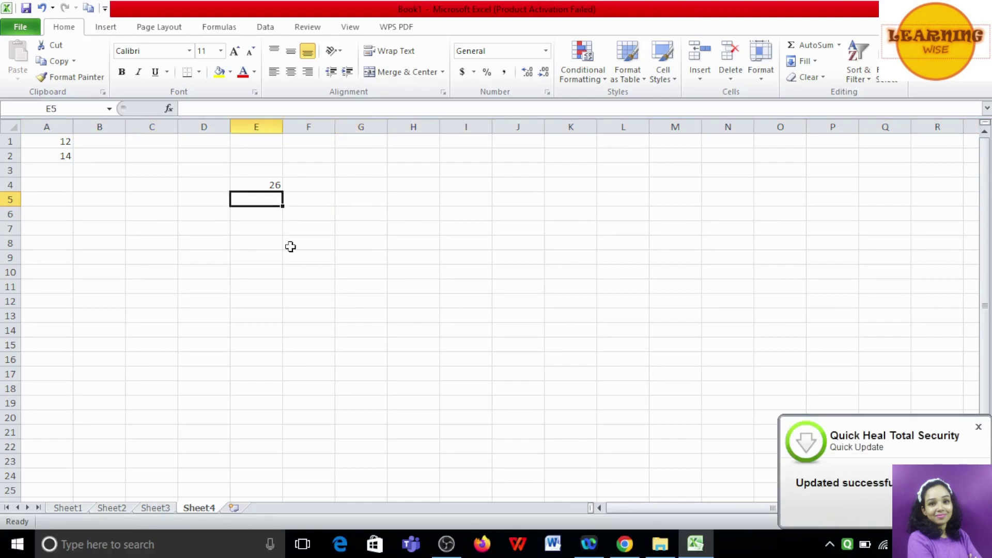
{"action": "left_click", "coordinate": [340, 282]}
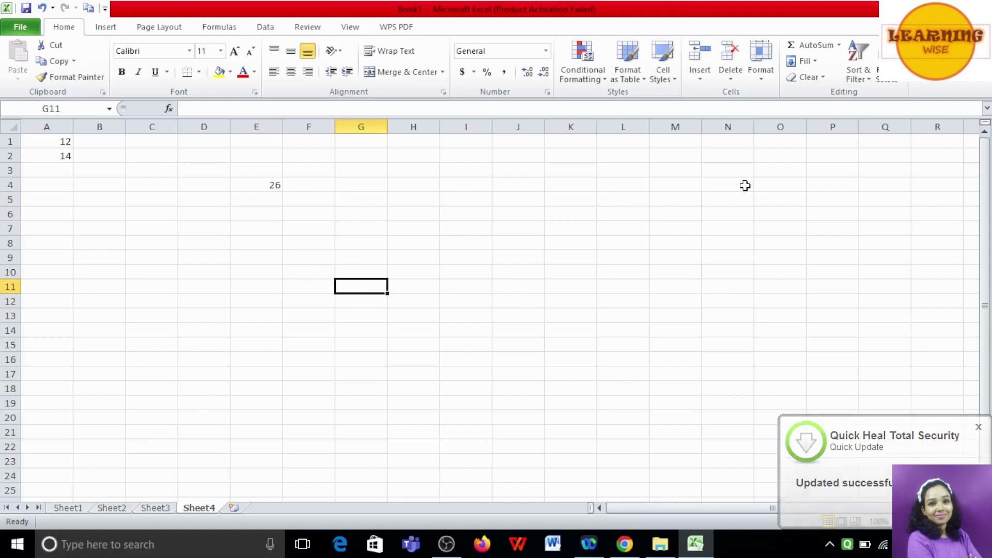
{"action": "left_click", "coordinate": [746, 186]}
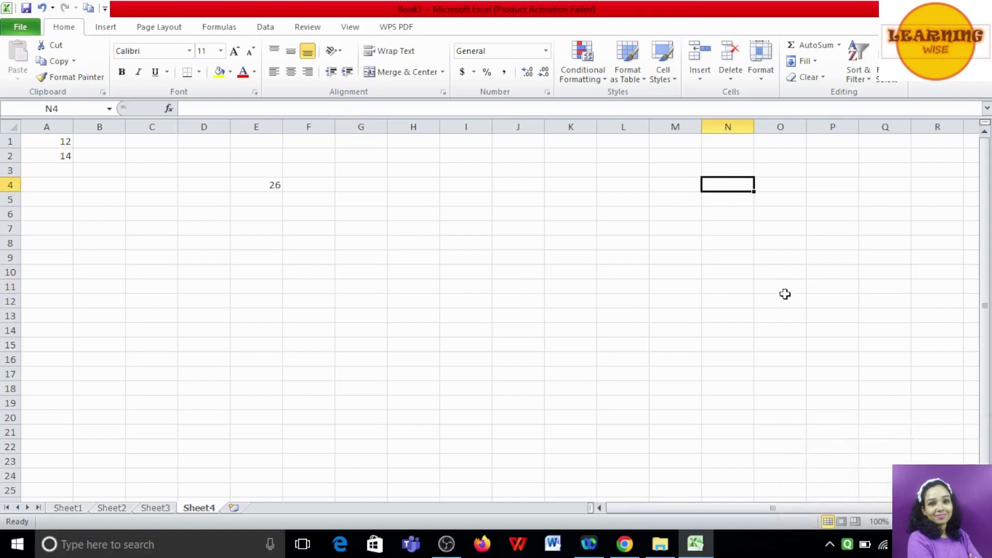
{"action": "mouse_move", "coordinate": [625, 544]}
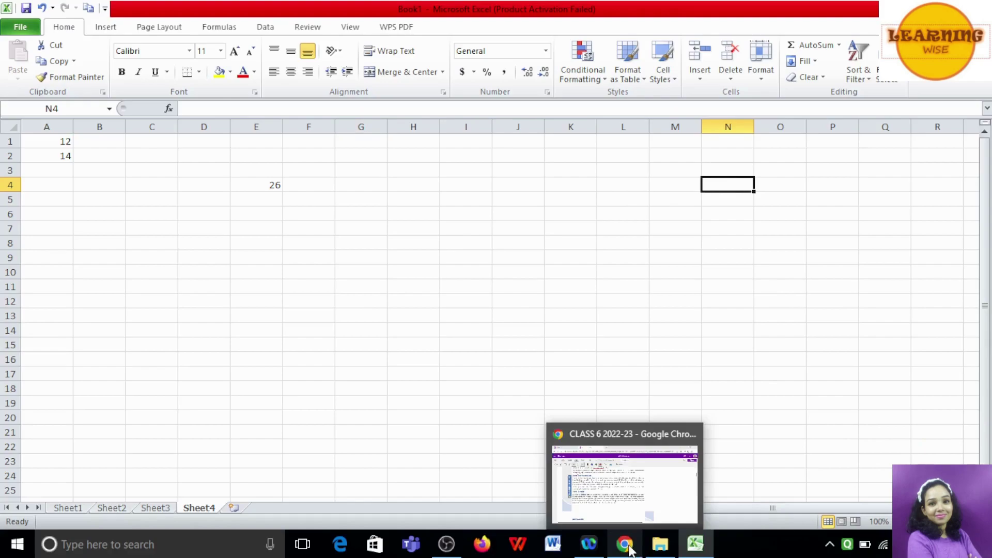
{"action": "left_click", "coordinate": [619, 472]}
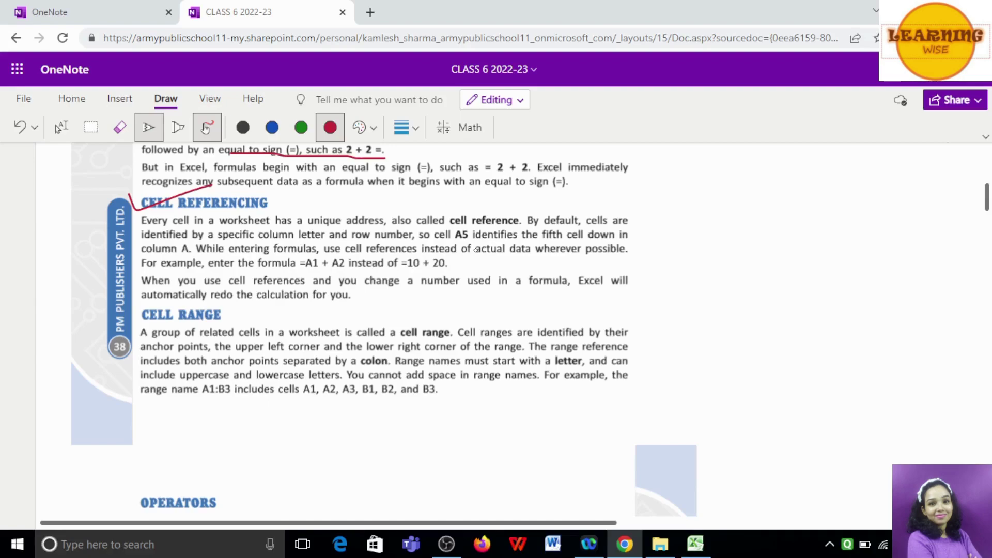
Underline the CELL RANGE heading and 'anchor points', and circle 'colon' in red ink
{"action": "scroll", "coordinate": [435, 270], "scroll_direction": "down", "scroll_amount": 3}
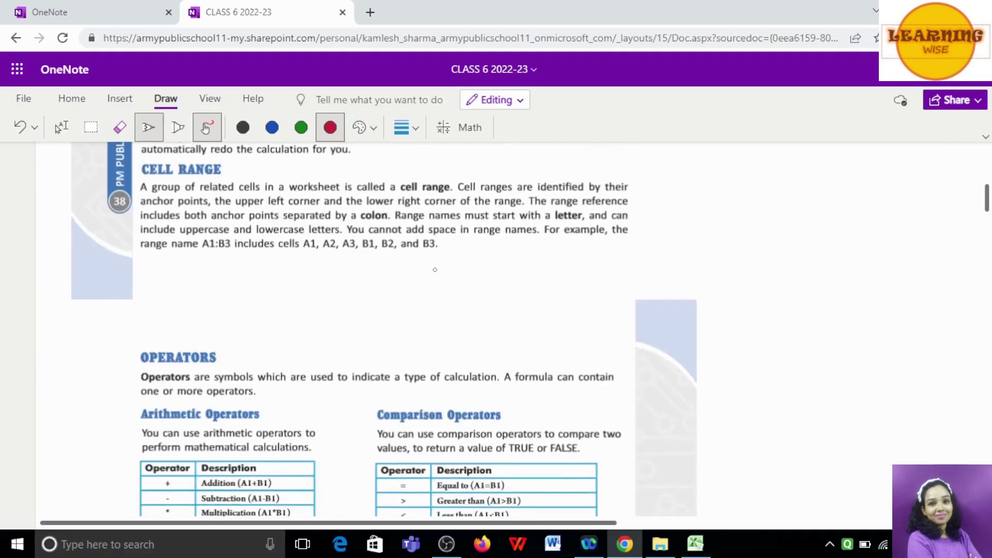
{"action": "left_click_drag", "start_coordinate": [132, 166], "coordinate": [198, 169]}
{"action": "left_click_drag", "start_coordinate": [137, 207], "coordinate": [215, 204]}
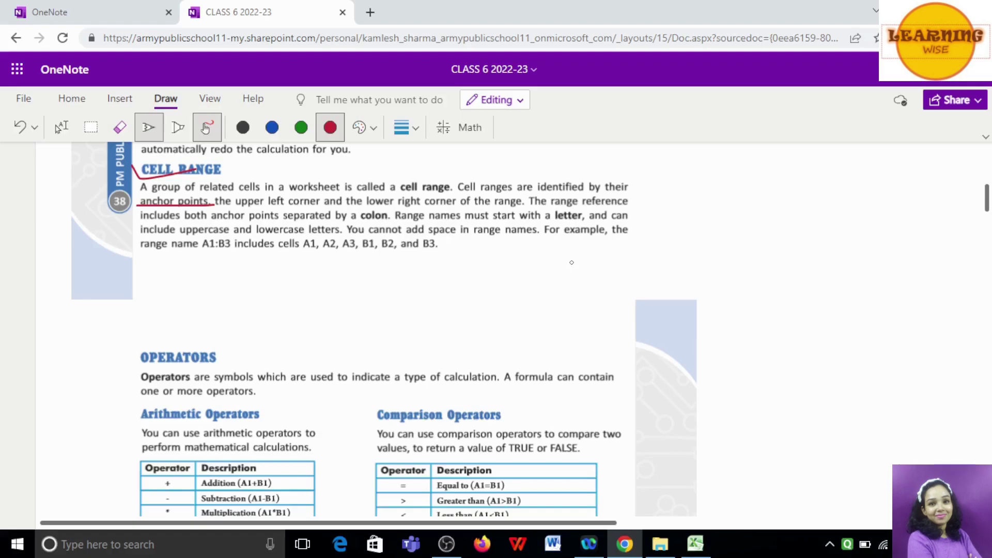
{"action": "mouse_move", "coordinate": [355, 221]}
{"action": "left_mouse_down"}
{"action": "mouse_move", "coordinate": [396, 213]}
{"action": "mouse_move", "coordinate": [362, 204]}
{"action": "mouse_move", "coordinate": [394, 217]}
{"action": "left_mouse_up"}
Point out cells G3 and G10, then enter =sum(g3:g6) in E7, which shows 0
{"action": "left_click", "coordinate": [696, 543]}
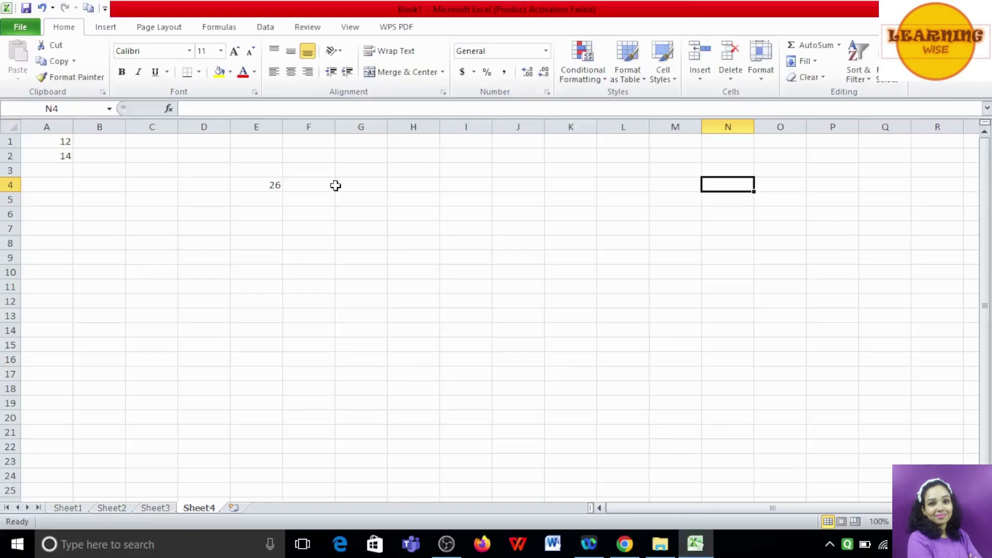
{"action": "left_click", "coordinate": [363, 174]}
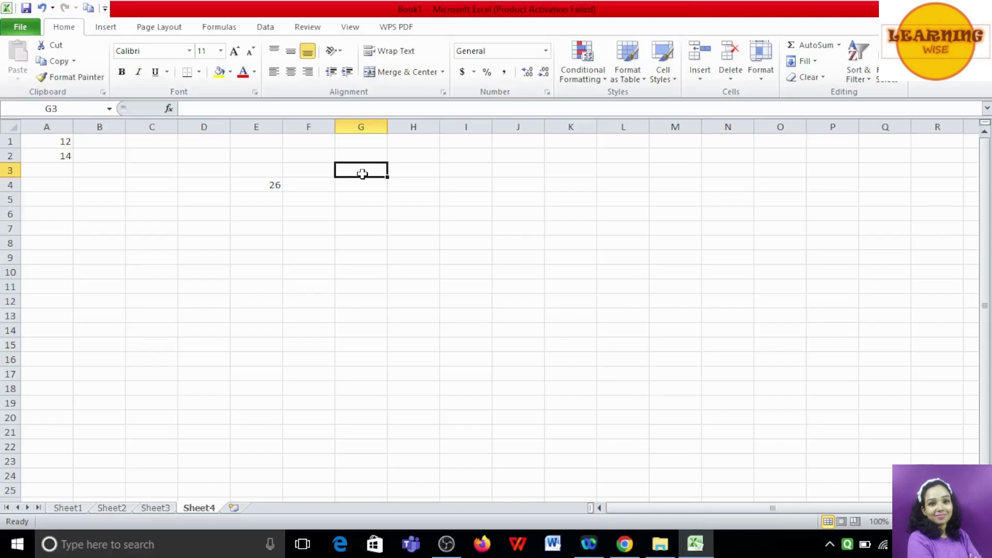
{"action": "left_click", "coordinate": [363, 268]}
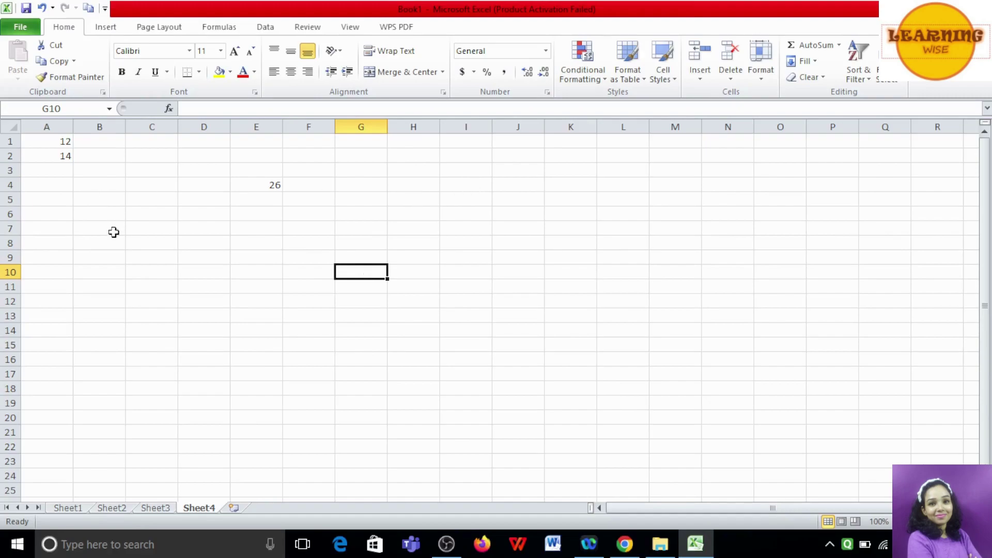
{"action": "left_click", "coordinate": [268, 228]}
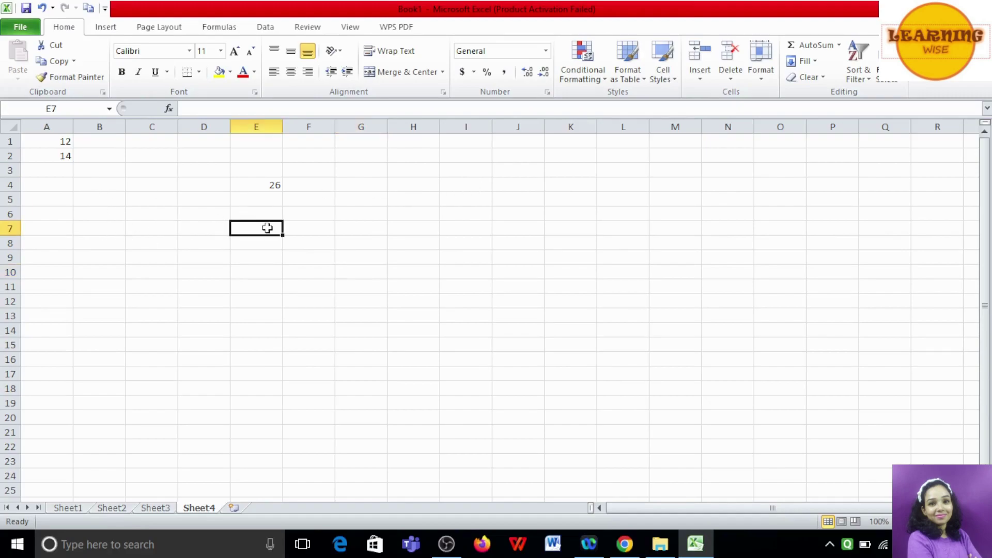
{"action": "type", "text": "=s"}
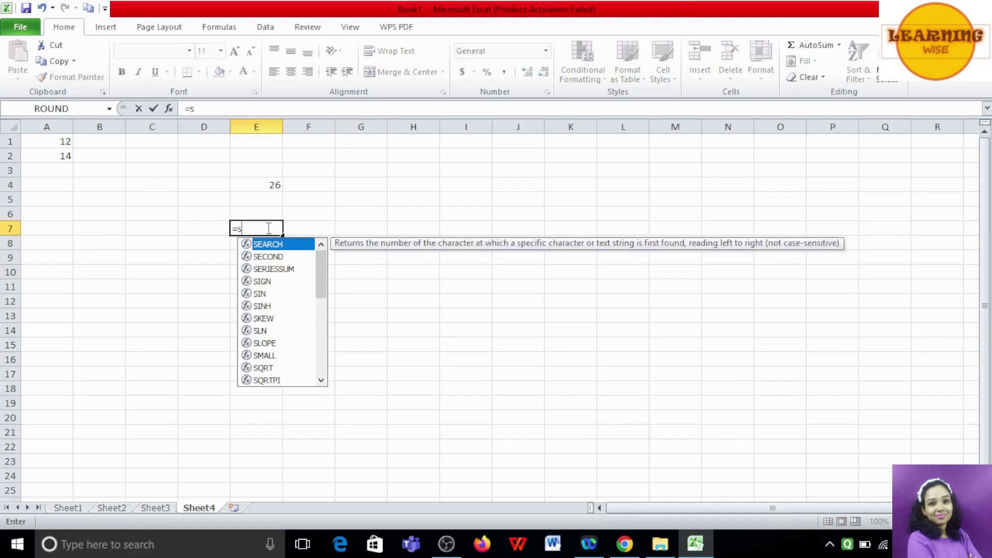
{"action": "type", "text": "um("}
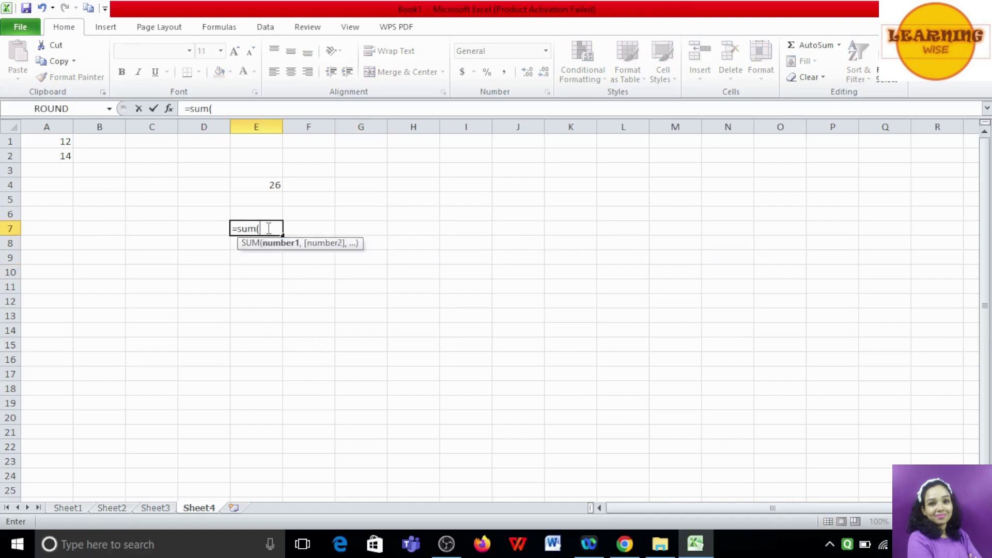
{"action": "type", "text": "g"}
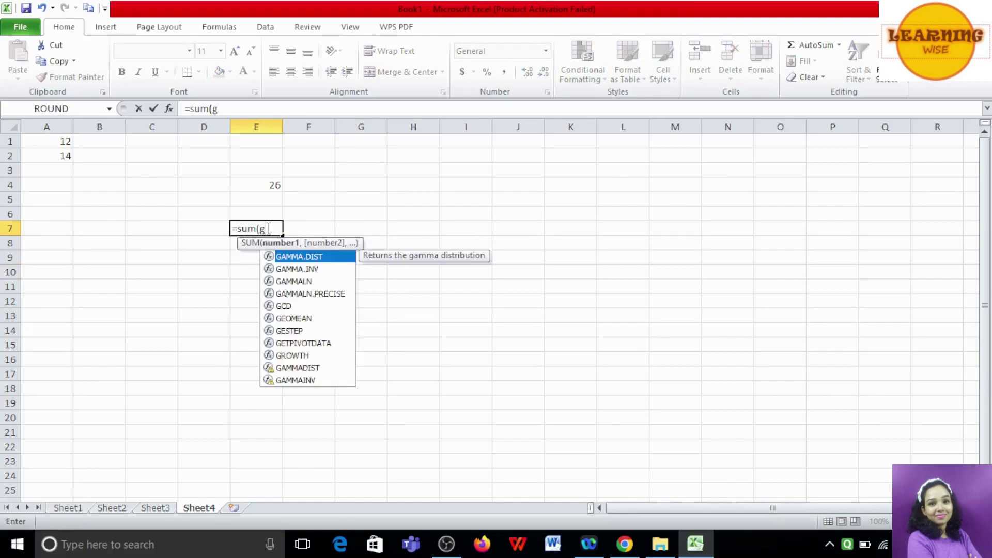
{"action": "type", "text": "3"}
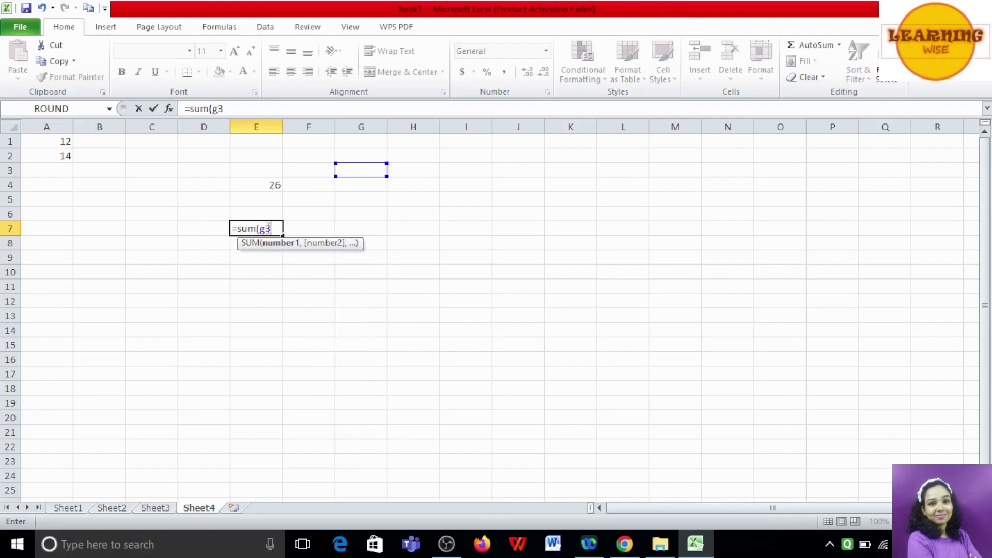
{"action": "type", "text": ":"}
{"action": "type", "text": "g"}
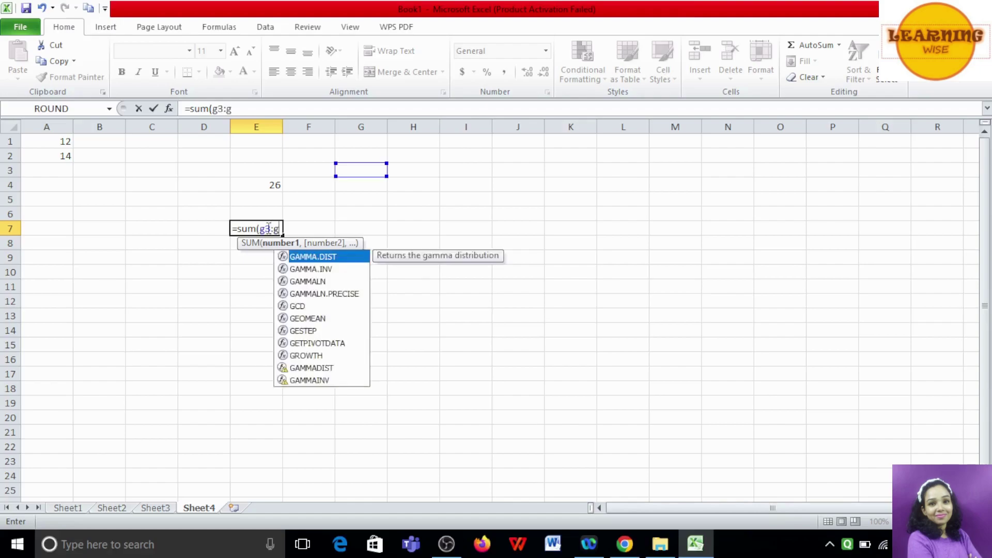
{"action": "type", "text": "6)"}
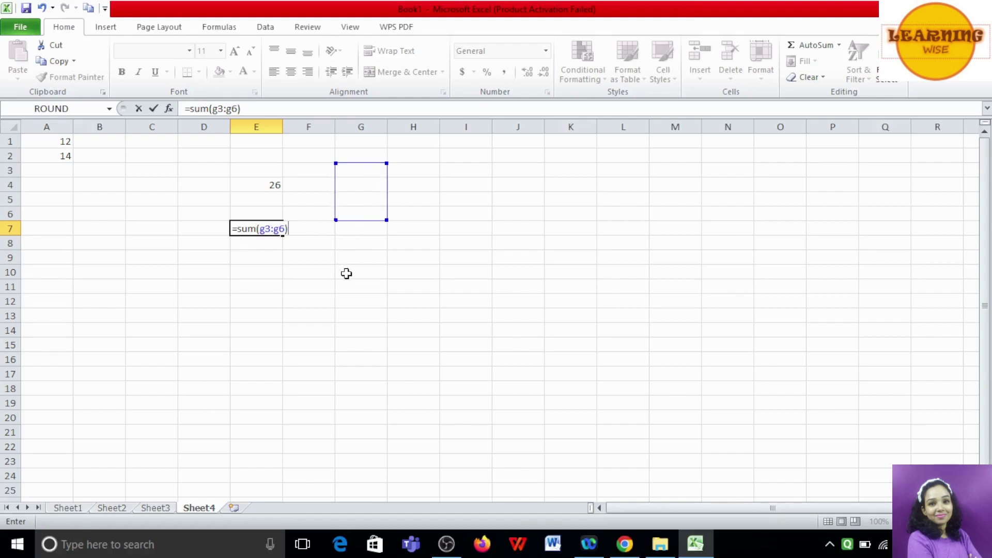
{"action": "key", "text": "Return"}
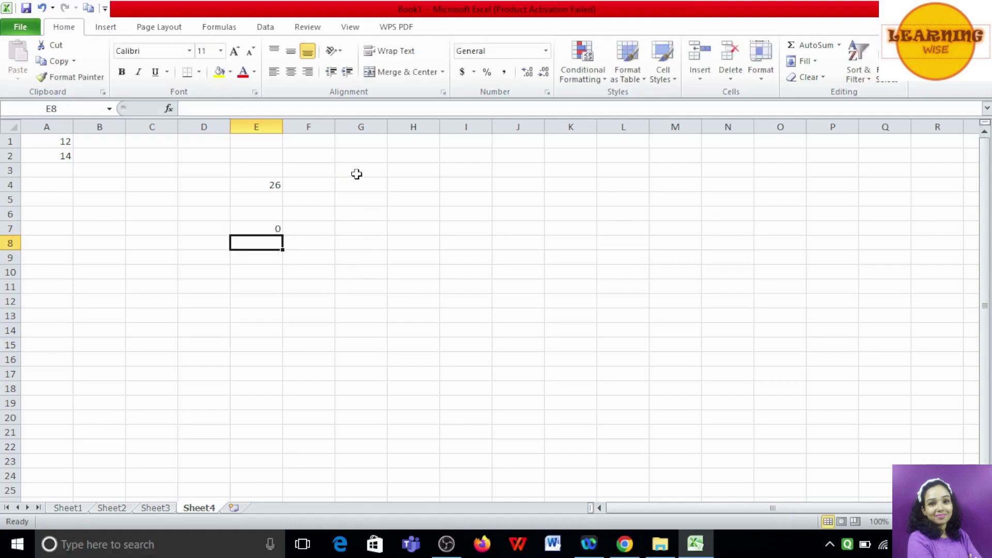
Switch back to the OneNote textbook and tick the OPERATORS heading in red ink
{"action": "left_click", "coordinate": [626, 551]}
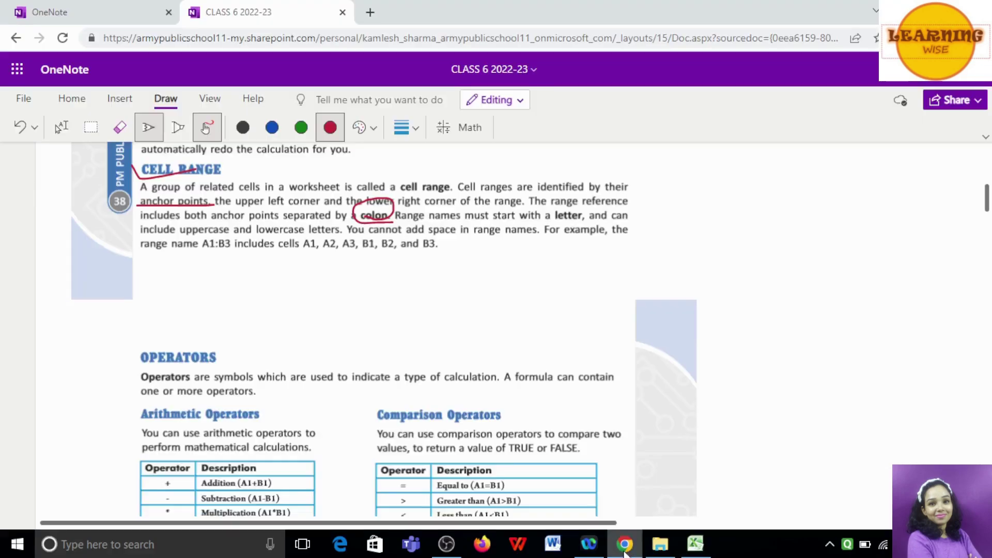
{"action": "scroll", "coordinate": [489, 288], "scroll_direction": "down", "scroll_amount": 2}
{"action": "scroll", "coordinate": [488, 288], "scroll_direction": "down", "scroll_amount": 1}
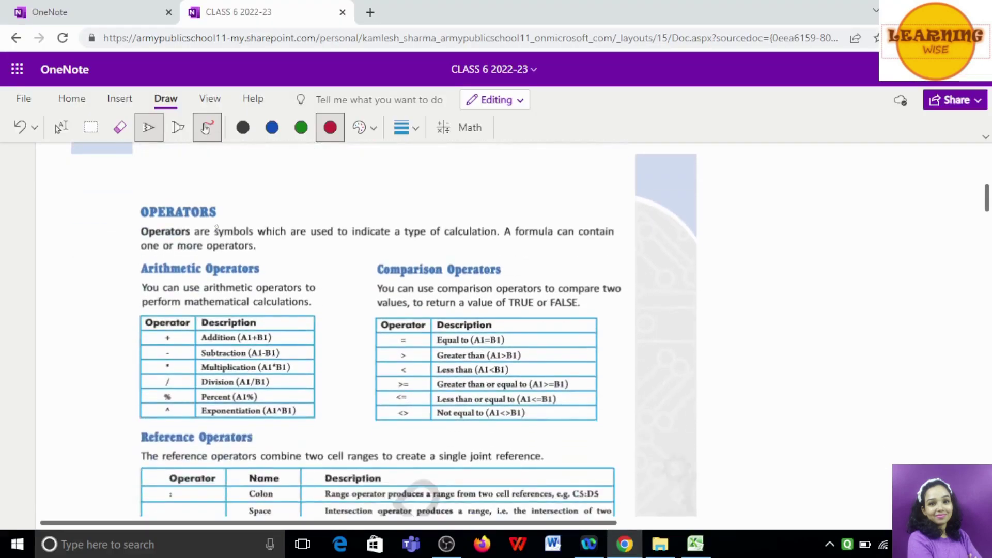
{"action": "left_click_drag", "start_coordinate": [127, 217], "coordinate": [198, 189]}
Scroll down through the textbook to the Creating a Formula section
{"action": "scroll", "coordinate": [364, 326], "scroll_direction": "down", "scroll_amount": 1}
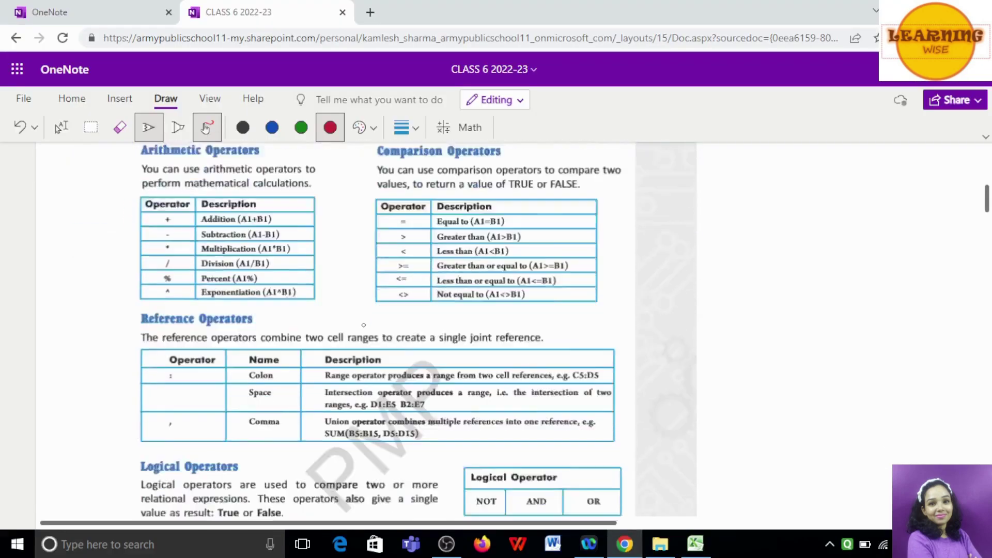
{"action": "scroll", "coordinate": [364, 325], "scroll_direction": "down", "scroll_amount": 2}
{"action": "scroll", "coordinate": [364, 325], "scroll_direction": "up", "scroll_amount": 1}
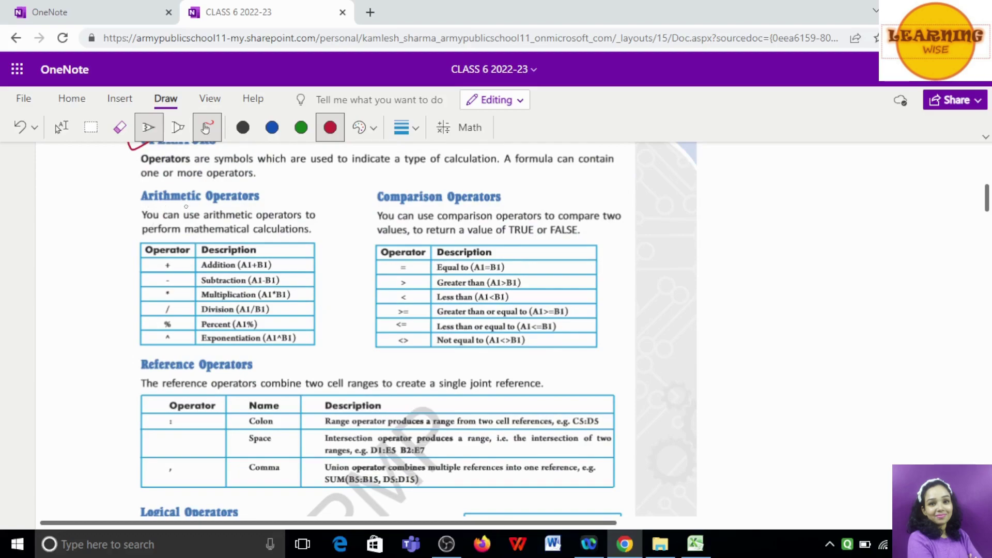
{"action": "scroll", "coordinate": [203, 379], "scroll_direction": "down", "scroll_amount": 3}
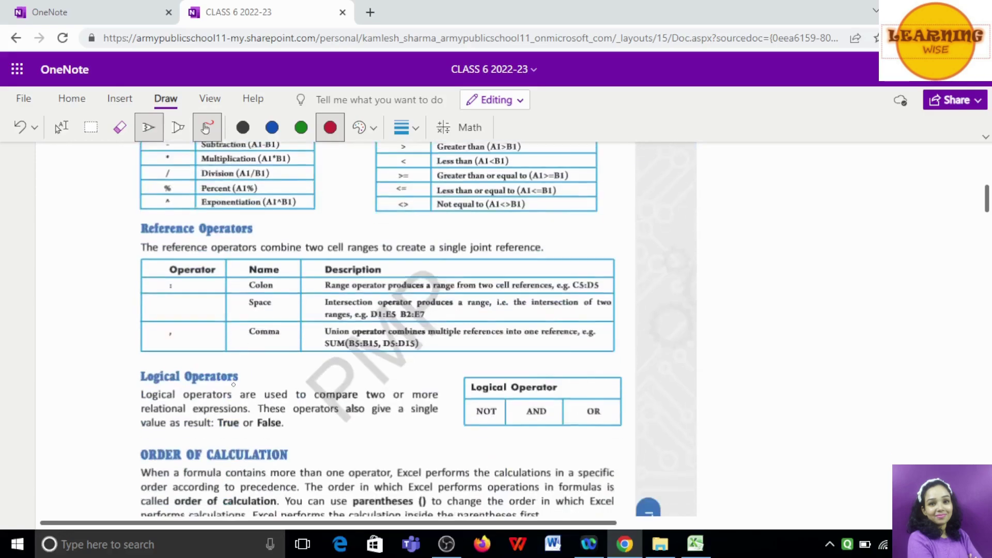
{"action": "scroll", "coordinate": [371, 373], "scroll_direction": "up", "scroll_amount": 3}
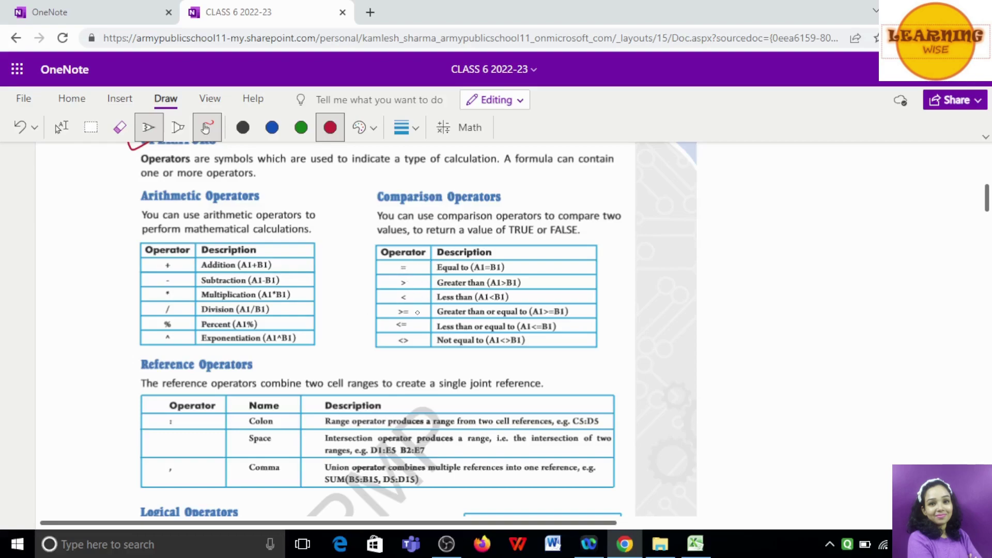
{"action": "scroll", "coordinate": [417, 312], "scroll_direction": "down", "scroll_amount": 3}
{"action": "scroll", "coordinate": [418, 312], "scroll_direction": "down", "scroll_amount": 1}
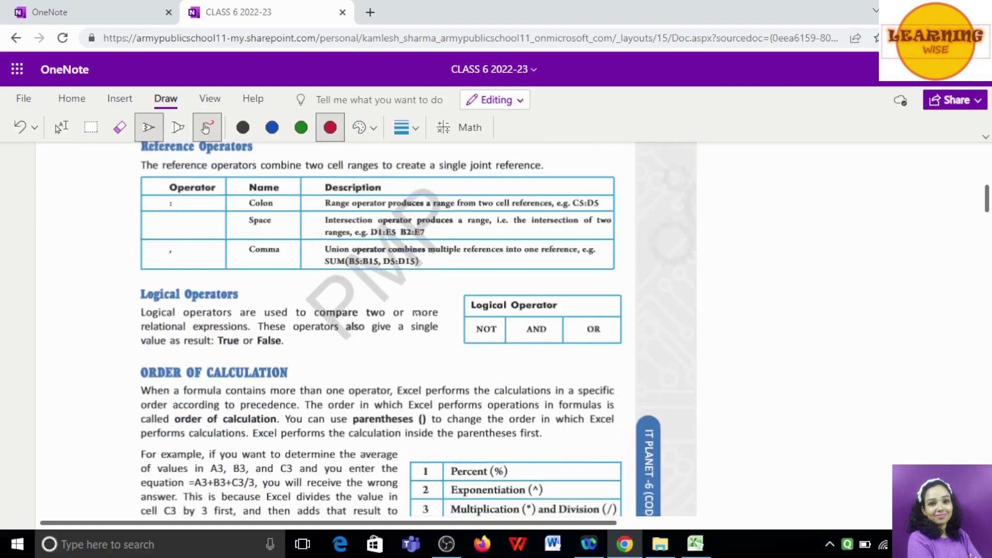
{"action": "scroll", "coordinate": [134, 238], "scroll_direction": "up", "scroll_amount": 1}
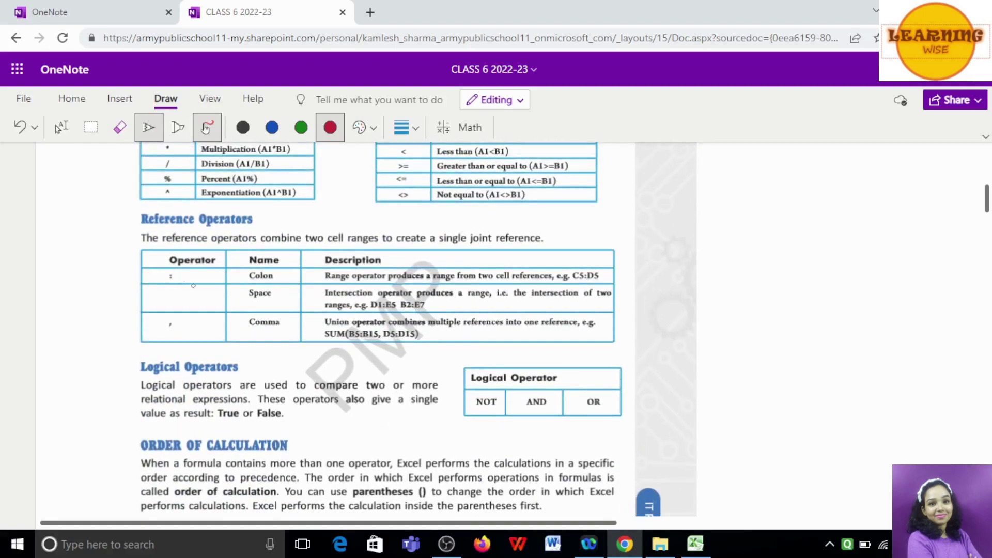
{"action": "scroll", "coordinate": [355, 326], "scroll_direction": "down", "scroll_amount": 3}
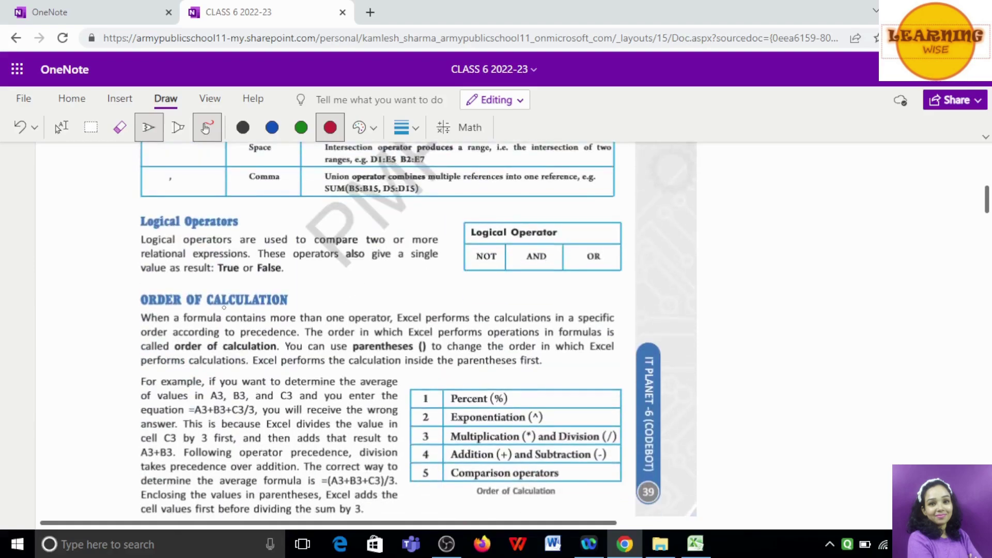
{"action": "scroll", "coordinate": [224, 307], "scroll_direction": "down", "scroll_amount": 3}
{"action": "scroll", "coordinate": [224, 308], "scroll_direction": "down", "scroll_amount": 2}
{"action": "scroll", "coordinate": [223, 309], "scroll_direction": "up", "scroll_amount": 2}
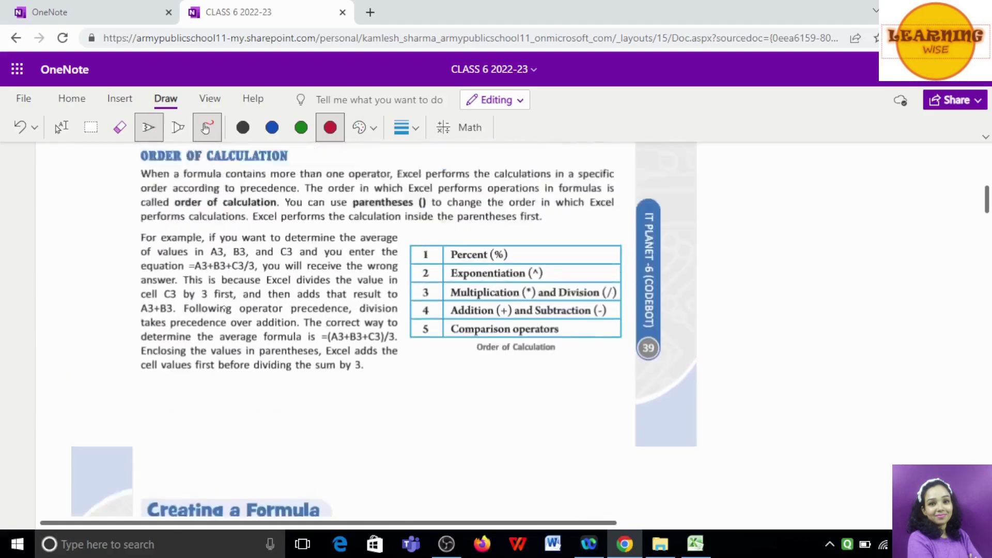
{"action": "scroll", "coordinate": [224, 309], "scroll_direction": "up", "scroll_amount": 2}
{"action": "scroll", "coordinate": [225, 308], "scroll_direction": "up", "scroll_amount": 5}
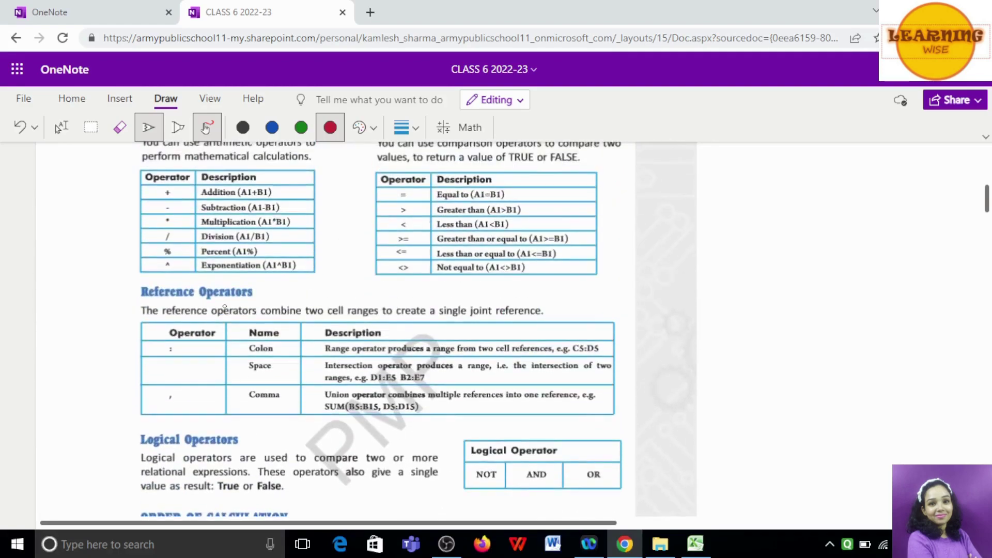
{"action": "scroll", "coordinate": [224, 308], "scroll_direction": "down", "scroll_amount": 3}
{"action": "scroll", "coordinate": [224, 308], "scroll_direction": "down", "scroll_amount": 2}
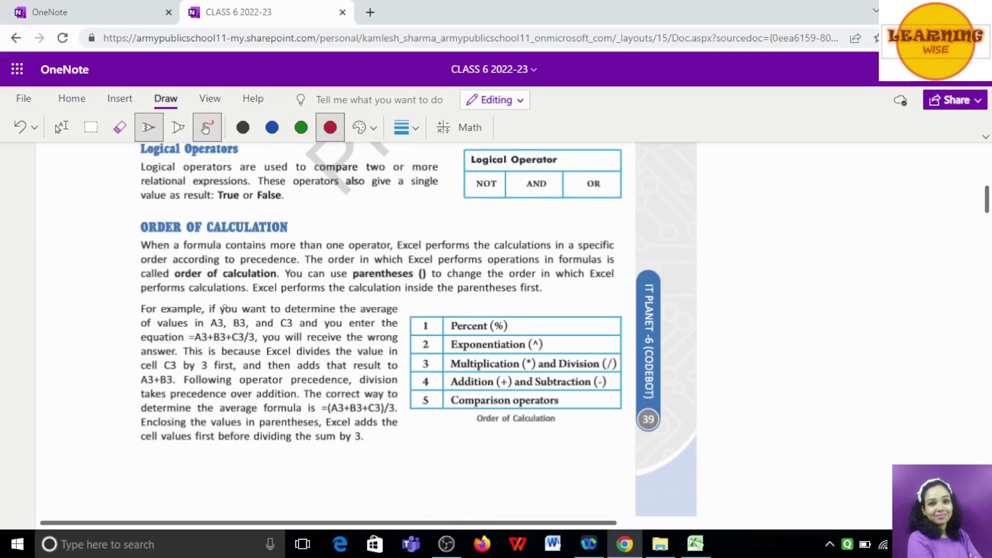
{"action": "scroll", "coordinate": [224, 308], "scroll_direction": "down", "scroll_amount": 2}
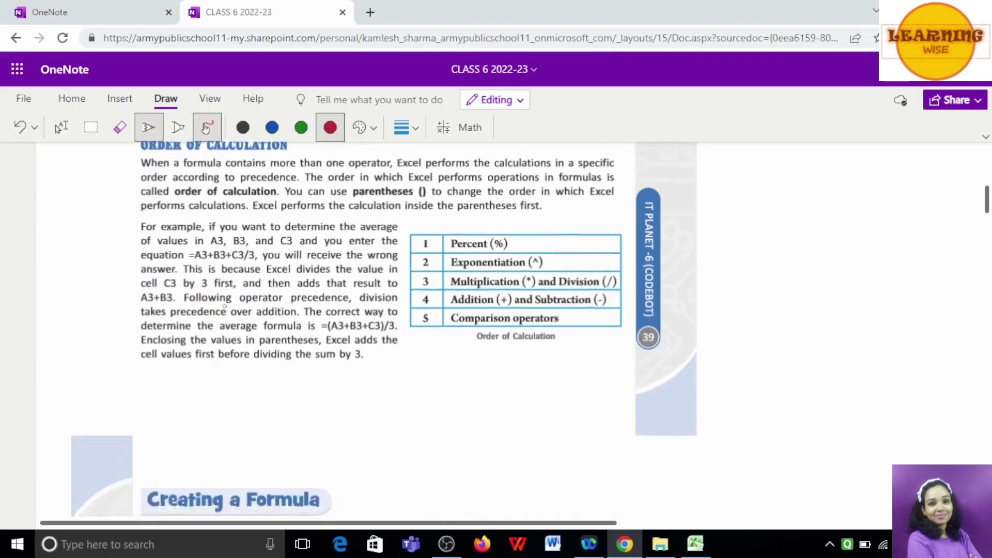
{"action": "scroll", "coordinate": [223, 309], "scroll_direction": "down", "scroll_amount": 2}
{"action": "scroll", "coordinate": [224, 307], "scroll_direction": "down", "scroll_amount": 3}
{"action": "scroll", "coordinate": [223, 306], "scroll_direction": "down", "scroll_amount": 1}
Tick the Creating a Formula heading and underline 'equal to sign (=)' in step 2 in red
{"action": "scroll", "coordinate": [224, 306], "scroll_direction": "up", "scroll_amount": 1}
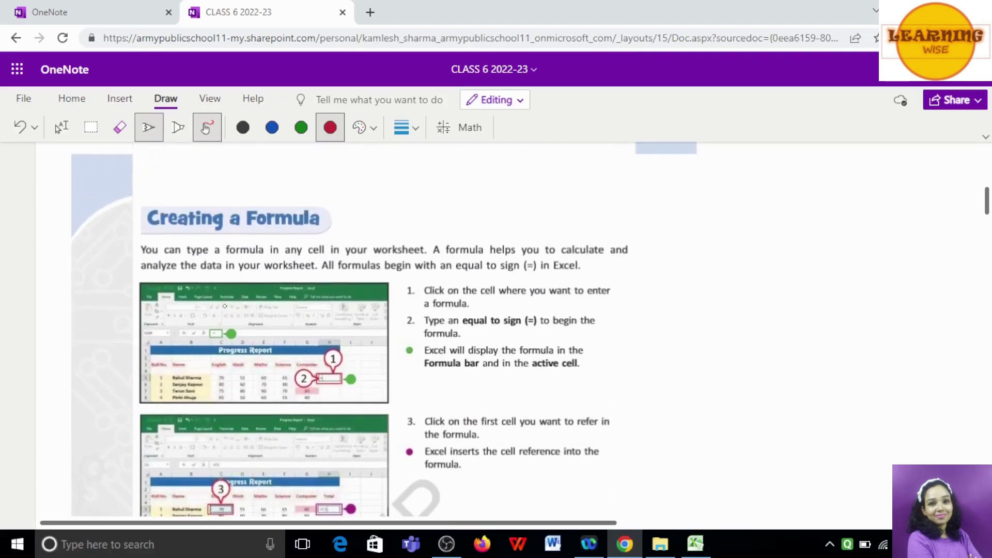
{"action": "left_click_drag", "start_coordinate": [133, 220], "coordinate": [211, 205]}
{"action": "left_click_drag", "start_coordinate": [463, 321], "coordinate": [560, 320]}
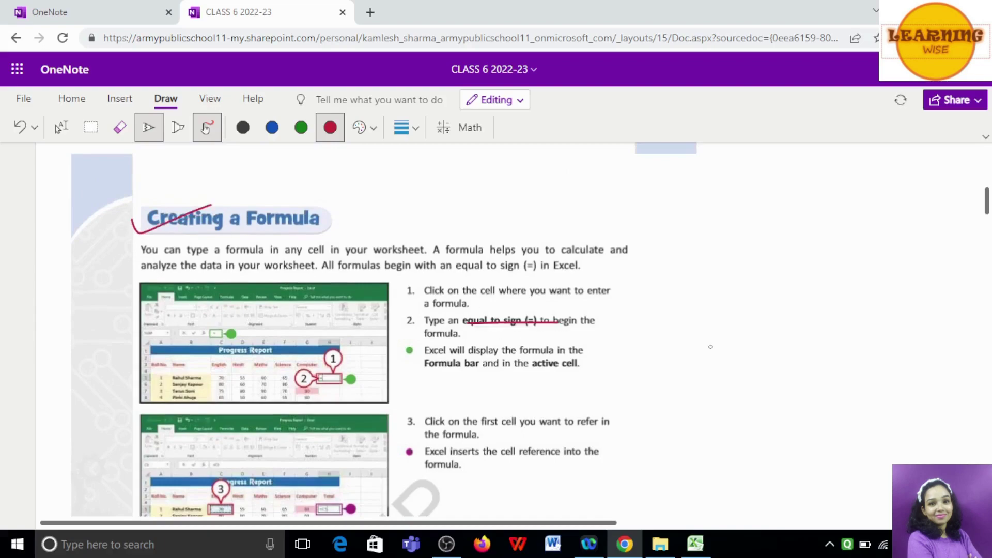
Scroll further down the textbook page past the formula steps
{"action": "scroll", "coordinate": [711, 347], "scroll_direction": "down", "scroll_amount": 2}
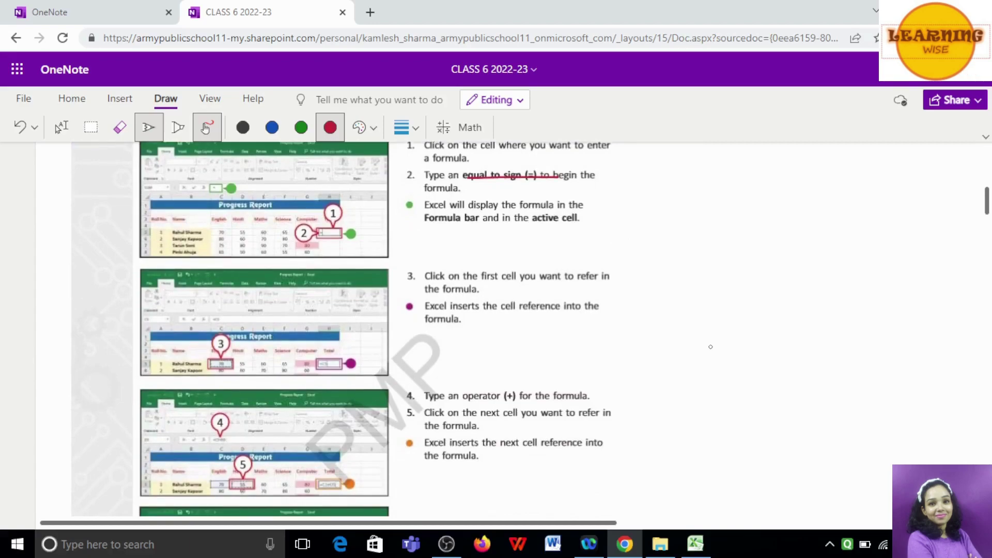
{"action": "scroll", "coordinate": [711, 347], "scroll_direction": "down", "scroll_amount": 1}
{"action": "scroll", "coordinate": [711, 346], "scroll_direction": "down", "scroll_amount": 1}
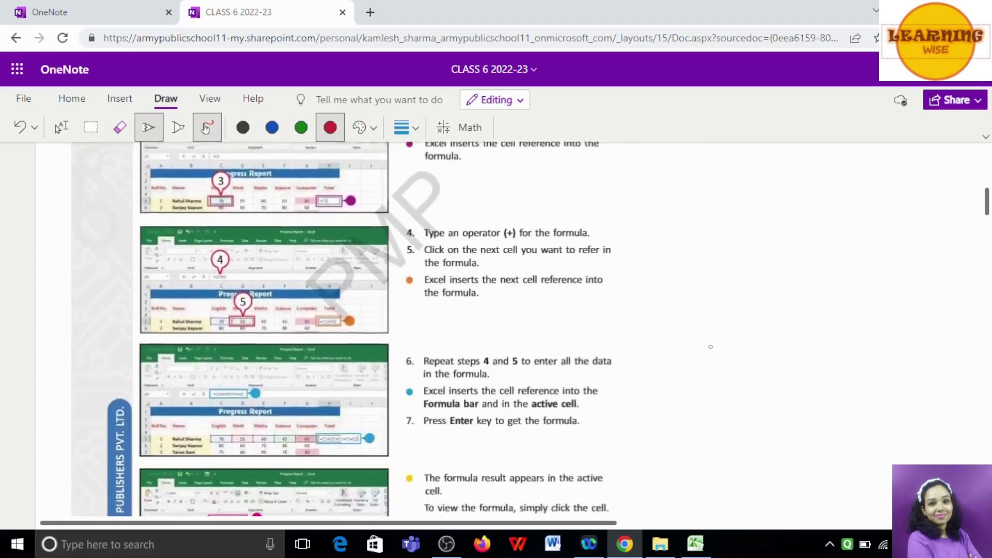
{"action": "scroll", "coordinate": [710, 347], "scroll_direction": "down", "scroll_amount": 4}
{"action": "scroll", "coordinate": [711, 347], "scroll_direction": "down", "scroll_amount": 3}
{"action": "scroll", "coordinate": [711, 347], "scroll_direction": "down", "scroll_amount": 1}
{"action": "scroll", "coordinate": [711, 347], "scroll_direction": "down", "scroll_amount": 1}
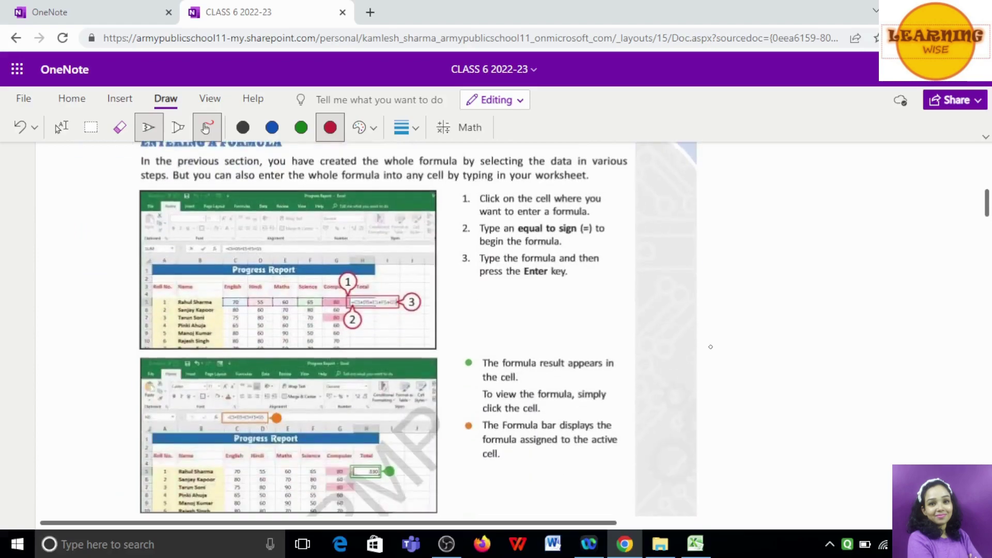
{"action": "scroll", "coordinate": [711, 347], "scroll_direction": "down", "scroll_amount": 1}
{"action": "scroll", "coordinate": [711, 347], "scroll_direction": "down", "scroll_amount": 4}
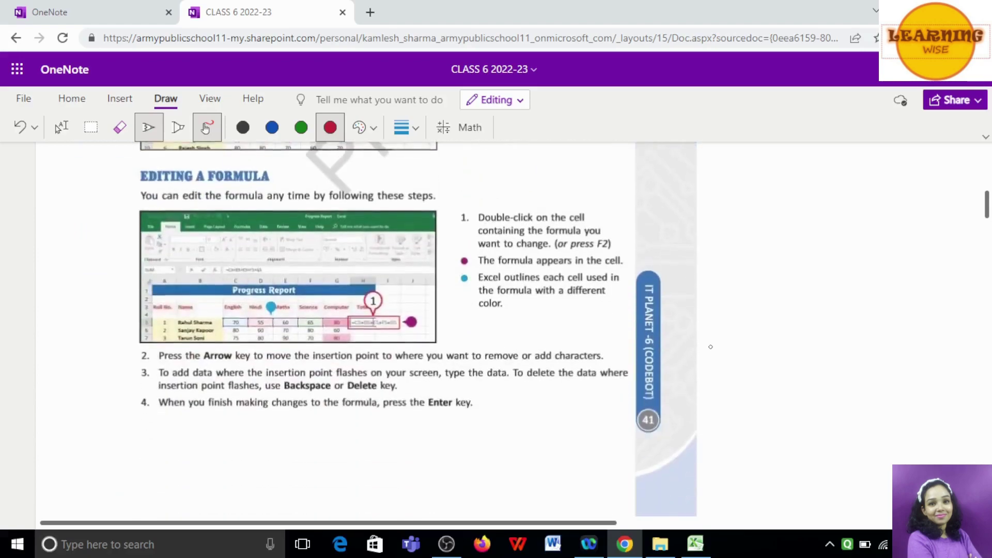
{"action": "scroll", "coordinate": [711, 346], "scroll_direction": "down", "scroll_amount": 1}
{"action": "scroll", "coordinate": [711, 347], "scroll_direction": "down", "scroll_amount": 2}
{"action": "scroll", "coordinate": [711, 347], "scroll_direction": "down", "scroll_amount": 3}
{"action": "scroll", "coordinate": [711, 346], "scroll_direction": "down", "scroll_amount": 1}
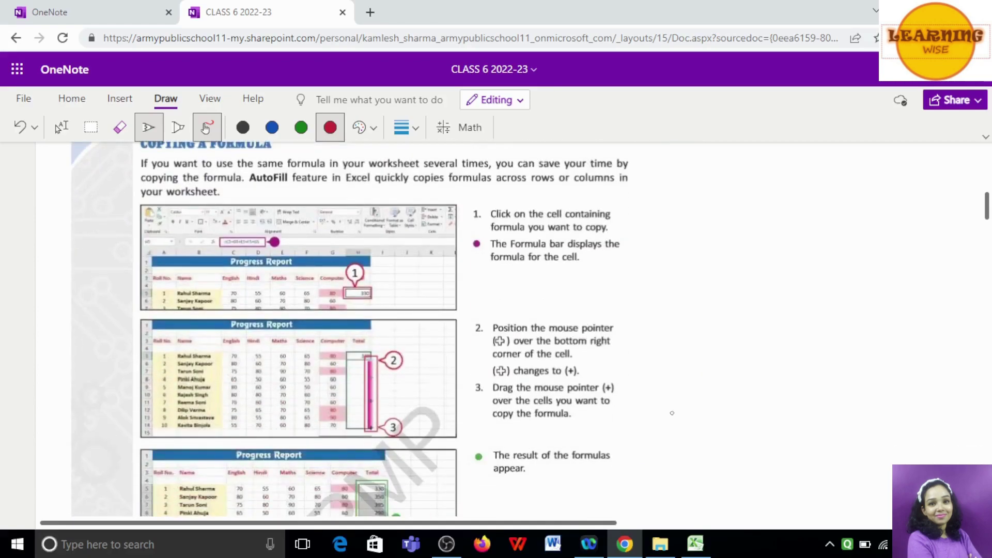
{"action": "left_click", "coordinate": [692, 547]}
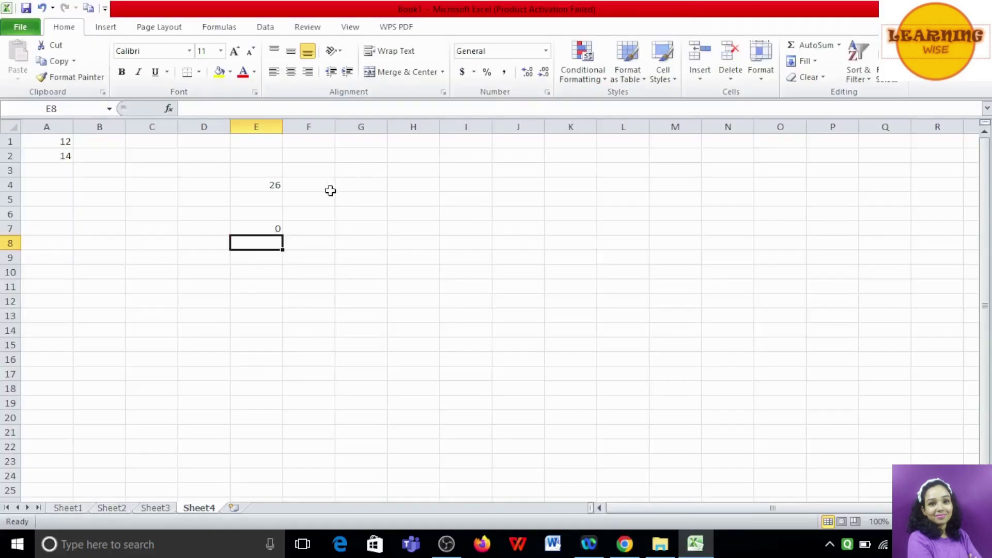
{"action": "left_click", "coordinate": [364, 185]}
{"action": "left_click", "coordinate": [257, 189]}
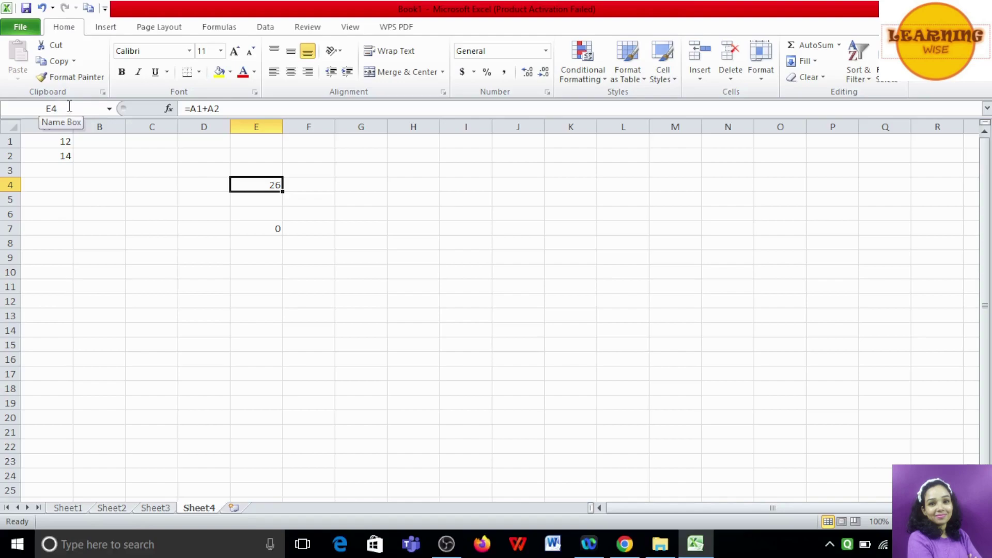
{"action": "double_click", "coordinate": [256, 186]}
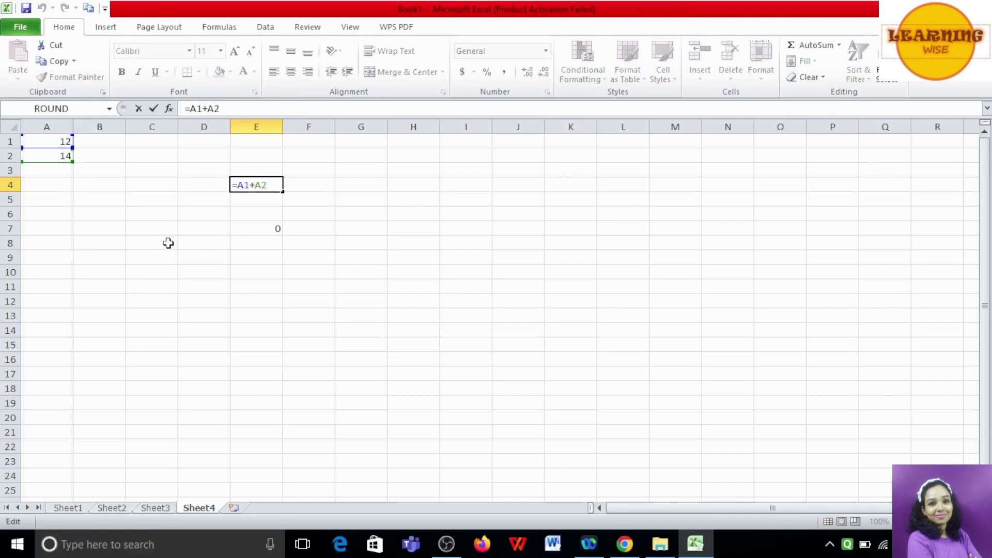
{"action": "key", "text": "ctrl+Return"}
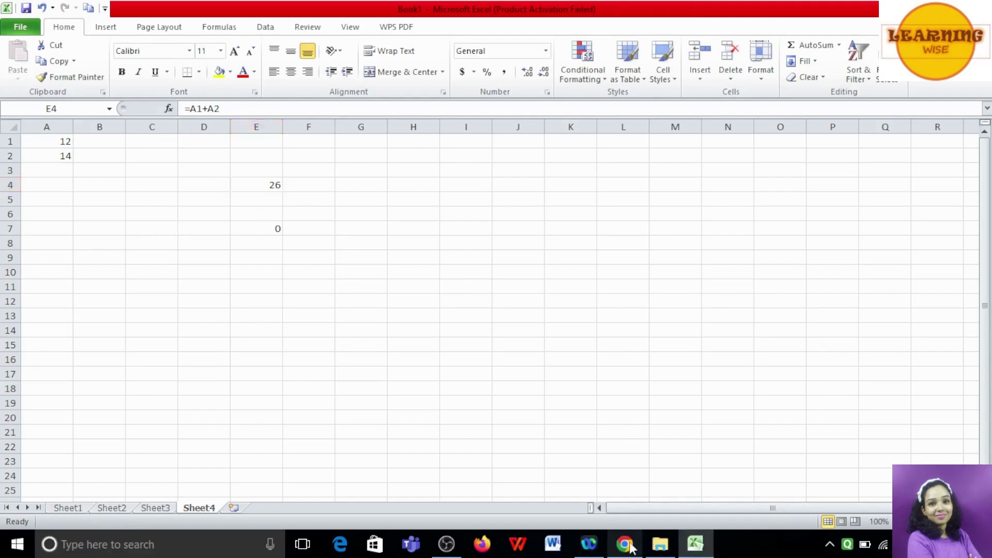
{"action": "left_click", "coordinate": [625, 544]}
Draw a red check mark on the 'Functions in Excel' heading
{"action": "scroll", "coordinate": [475, 370], "scroll_direction": "down", "scroll_amount": 1}
{"action": "scroll", "coordinate": [476, 371], "scroll_direction": "down", "scroll_amount": 1}
{"action": "scroll", "coordinate": [475, 370], "scroll_direction": "up", "scroll_amount": 1}
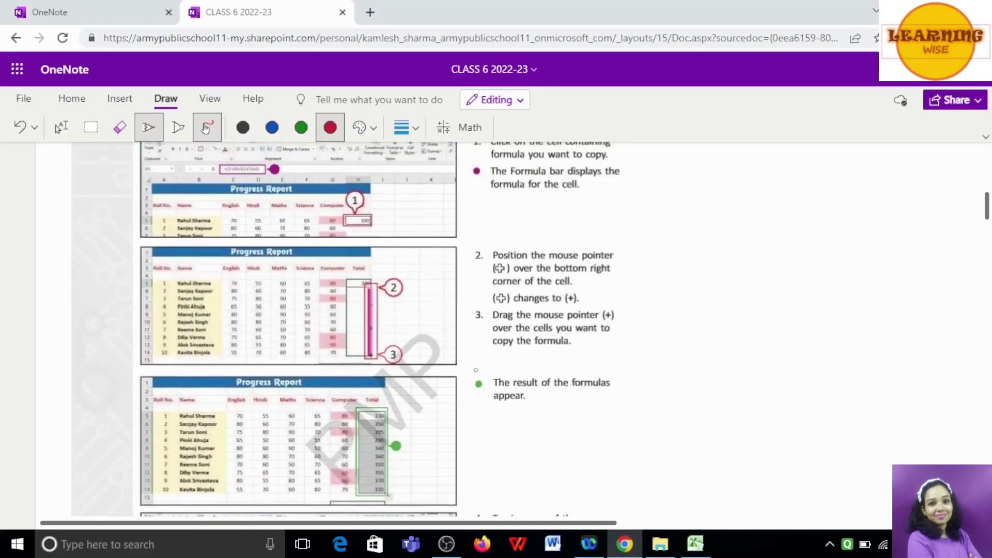
{"action": "scroll", "coordinate": [475, 370], "scroll_direction": "down", "scroll_amount": 5}
{"action": "scroll", "coordinate": [476, 370], "scroll_direction": "down", "scroll_amount": 5}
{"action": "scroll", "coordinate": [475, 370], "scroll_direction": "up", "scroll_amount": 2}
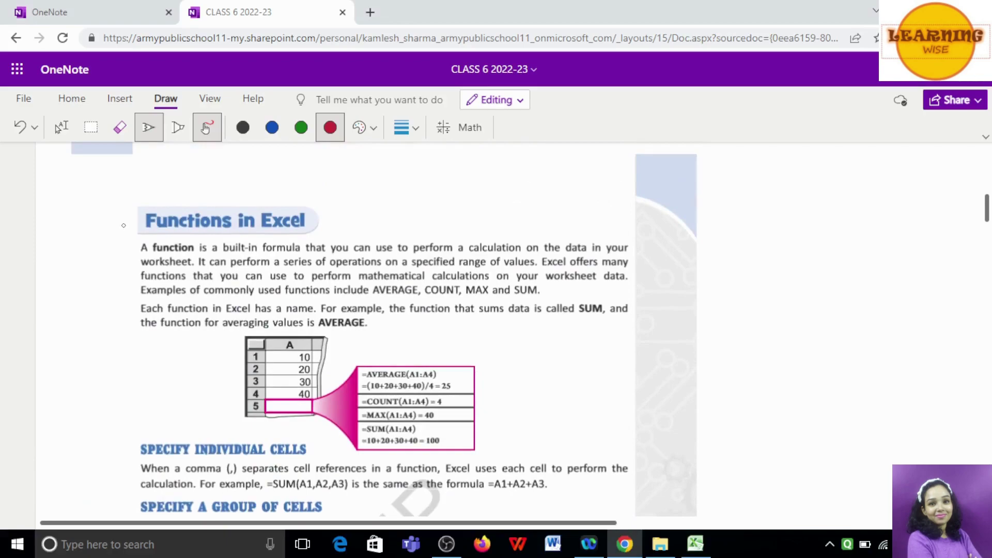
{"action": "left_click_drag", "start_coordinate": [124, 226], "coordinate": [220, 203]}
Switch back to the Excel workbook on Sheet4
{"action": "scroll", "coordinate": [498, 277], "scroll_direction": "down", "scroll_amount": 3}
{"action": "scroll", "coordinate": [441, 229], "scroll_direction": "up", "scroll_amount": 2}
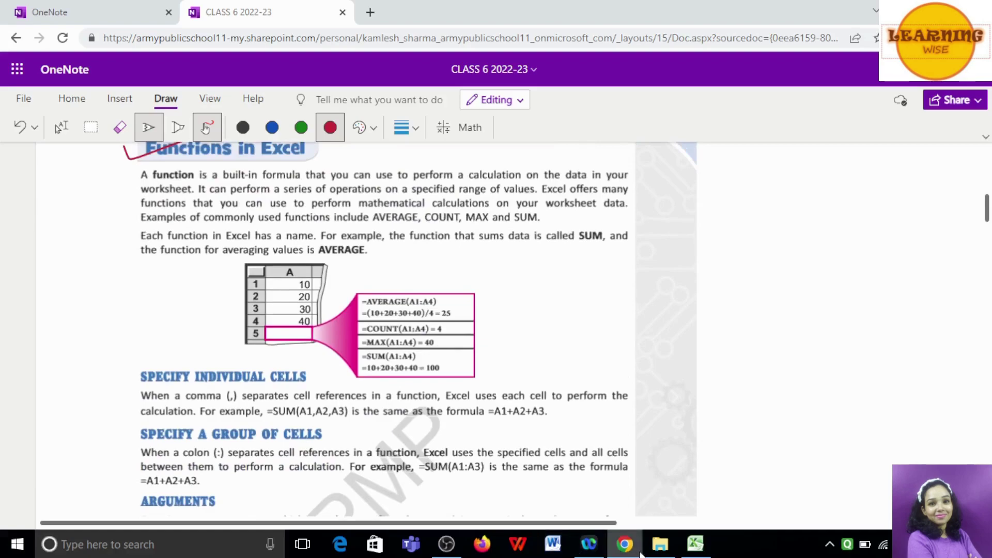
{"action": "left_click", "coordinate": [696, 545]}
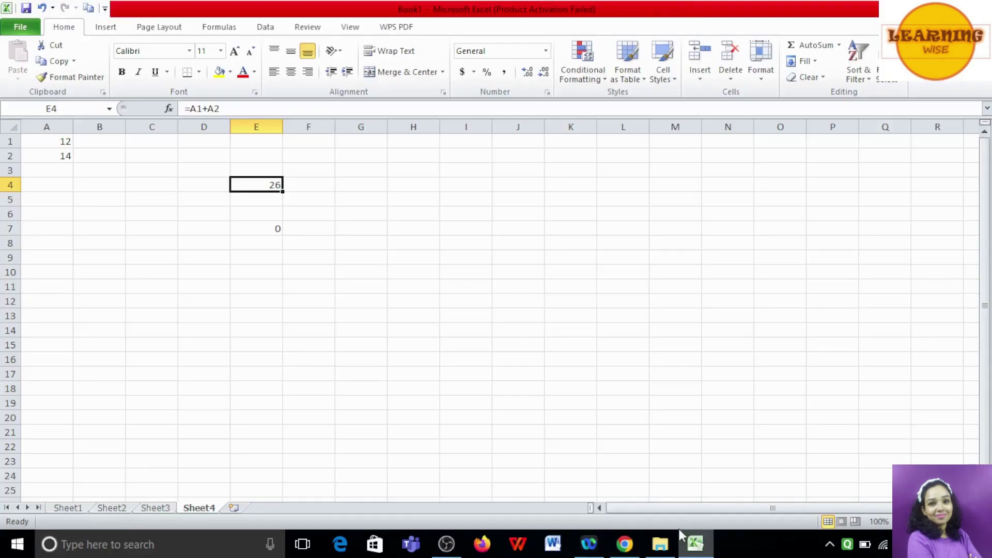
Browse the Insert Function dialog from AutoSum, then cancel it, keeping =A1+A2 in E4
{"action": "left_click", "coordinate": [841, 47]}
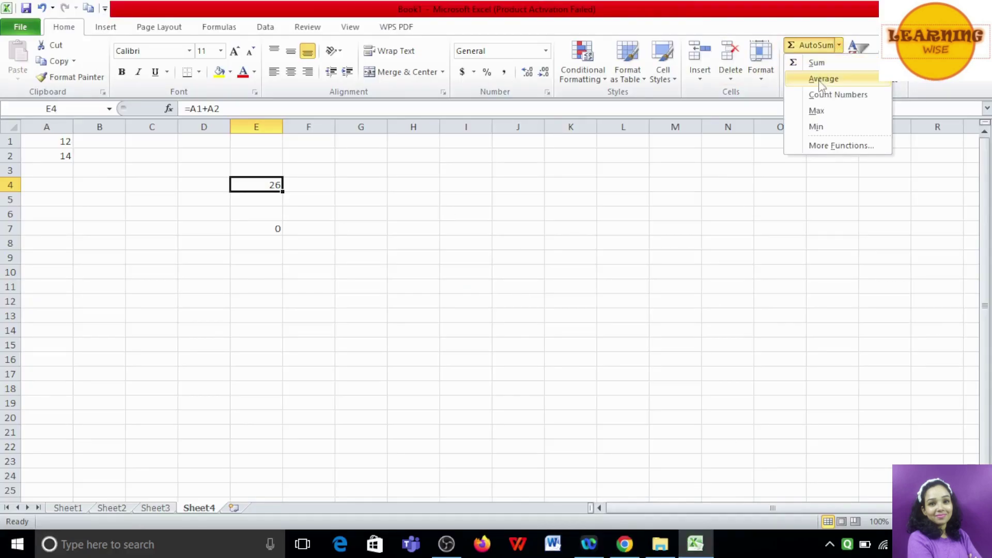
{"action": "left_click", "coordinate": [827, 147]}
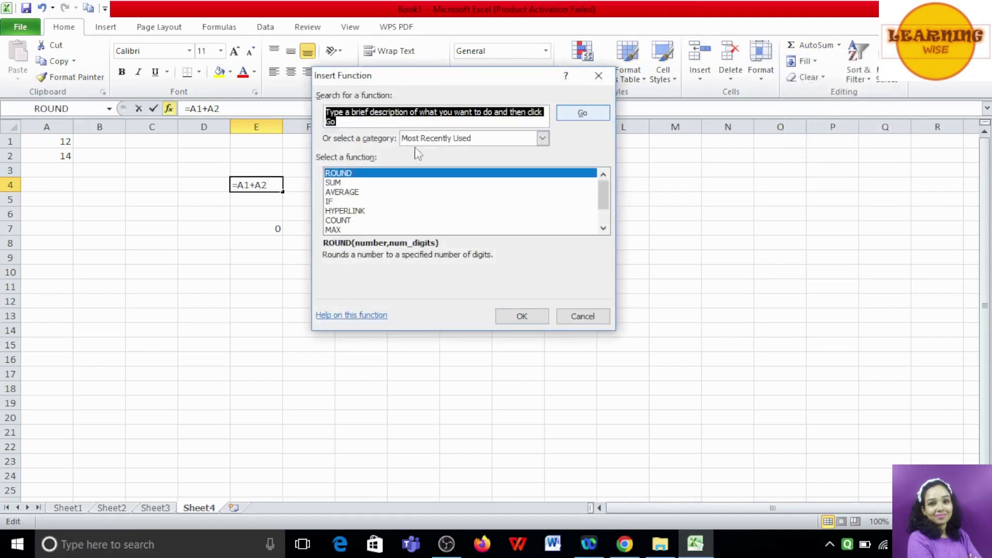
{"action": "scroll", "coordinate": [458, 179], "scroll_direction": "down", "scroll_amount": 1}
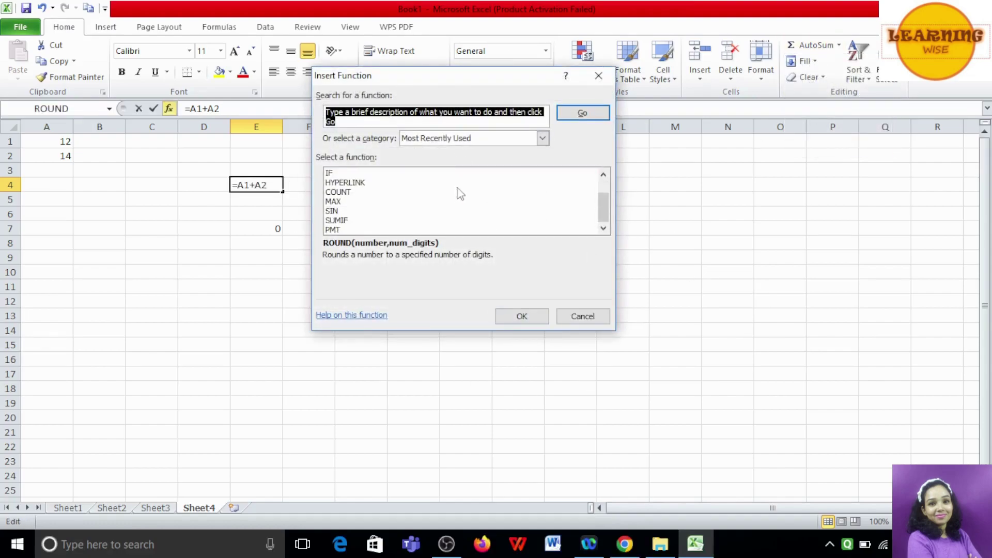
{"action": "left_click", "coordinate": [543, 139]}
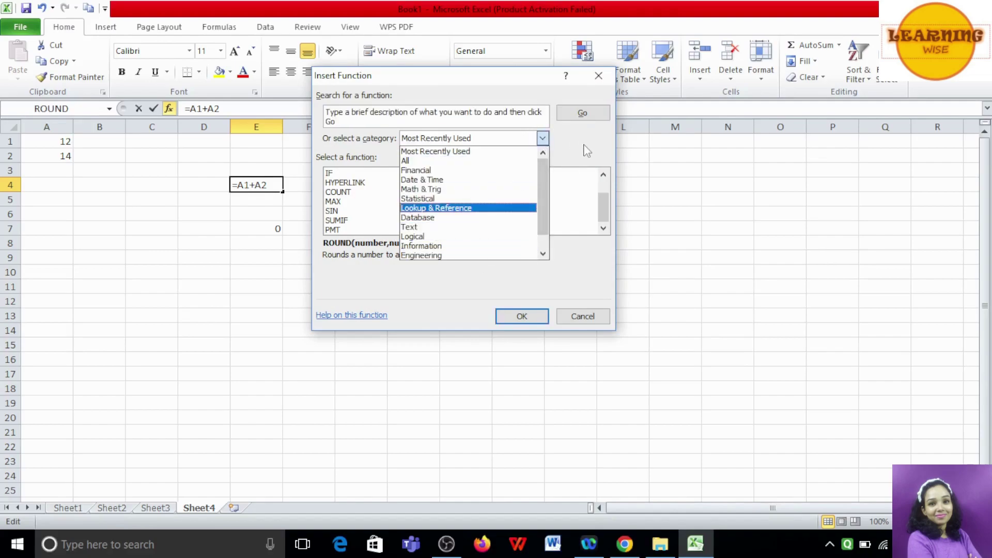
{"action": "left_click", "coordinate": [383, 288]}
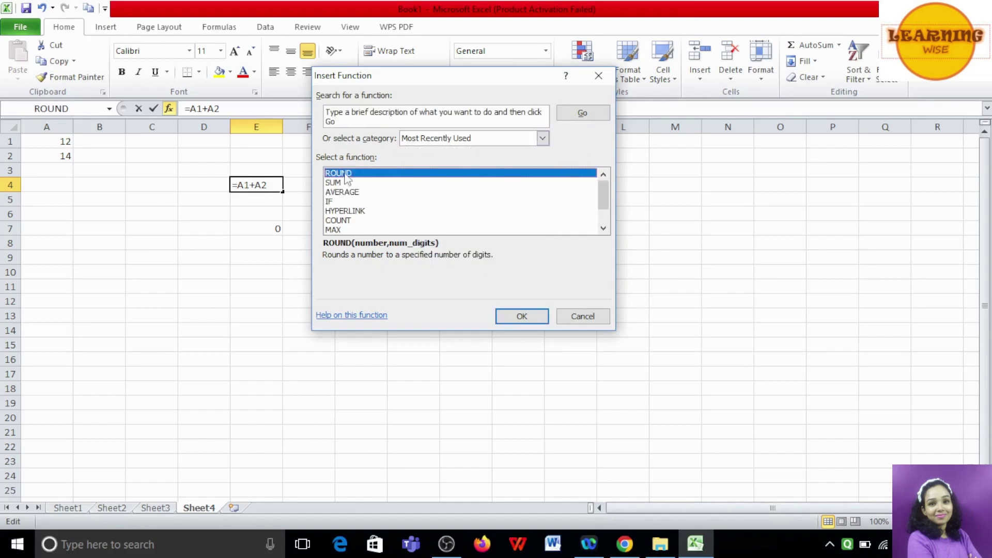
{"action": "left_click", "coordinate": [344, 204]}
{"action": "left_click", "coordinate": [344, 211]}
{"action": "left_click", "coordinate": [598, 76]}
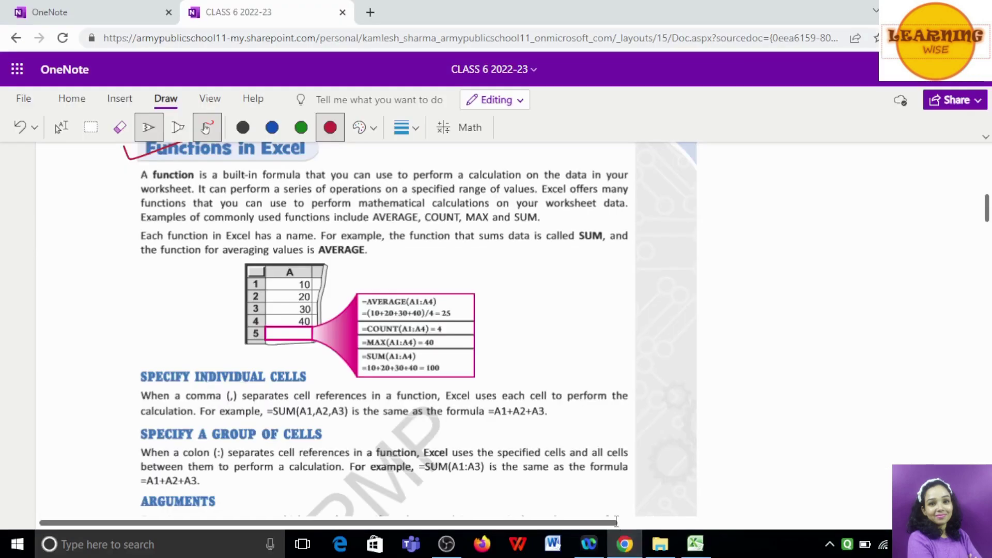
In OneNote, tick the SPECIFY INDIVIDUAL CELLS, SPECIFY A GROUP OF CELLS and ARGUMENTS headings in red
{"action": "left_click", "coordinate": [625, 544]}
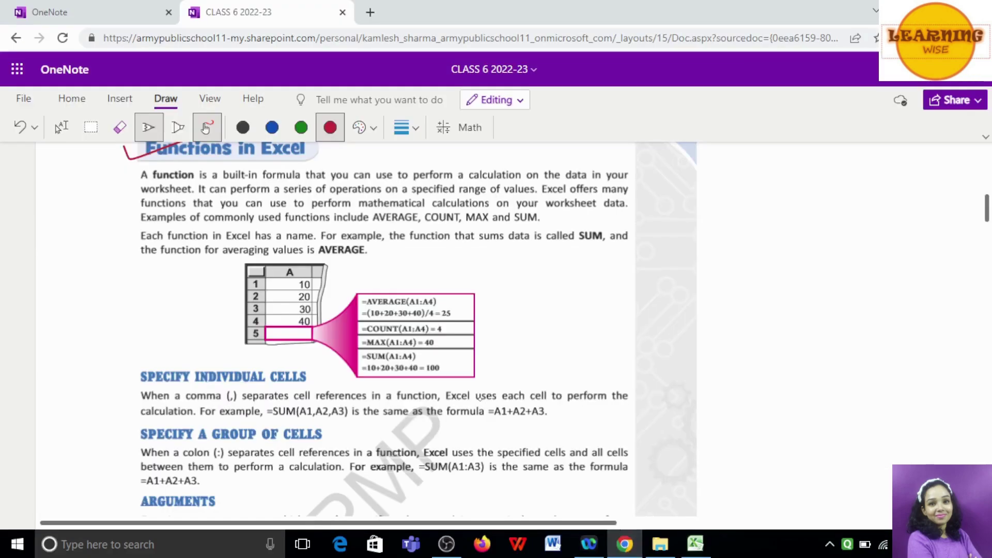
{"action": "scroll", "coordinate": [473, 397], "scroll_direction": "down", "scroll_amount": 3}
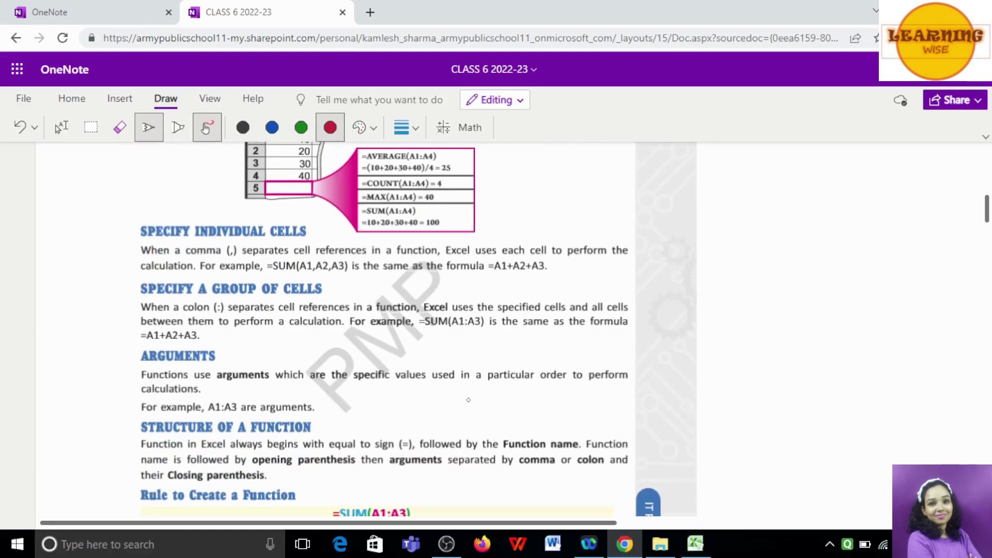
{"action": "left_click_drag", "start_coordinate": [123, 222], "coordinate": [223, 214]}
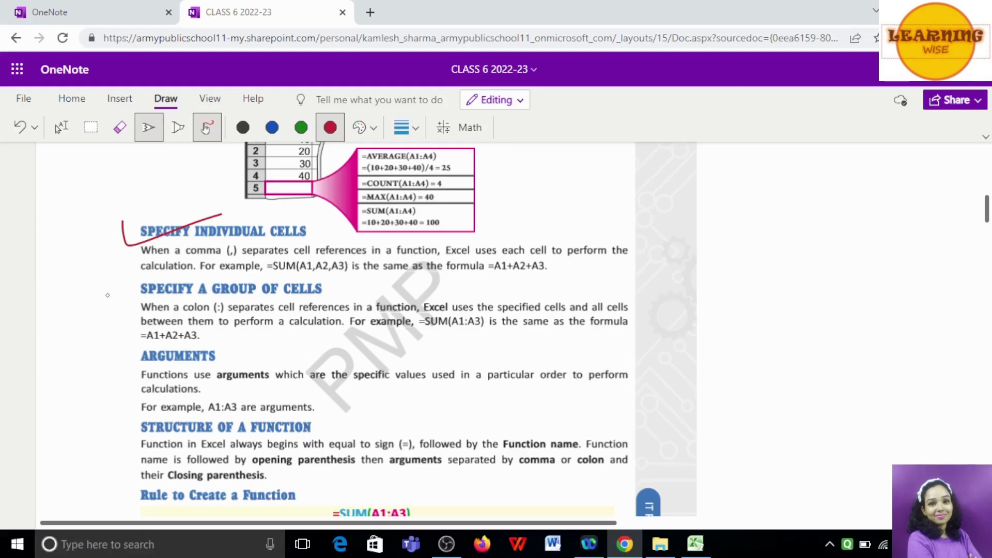
{"action": "left_click_drag", "start_coordinate": [109, 290], "coordinate": [185, 276]}
{"action": "scroll", "coordinate": [217, 321], "scroll_direction": "down", "scroll_amount": 1}
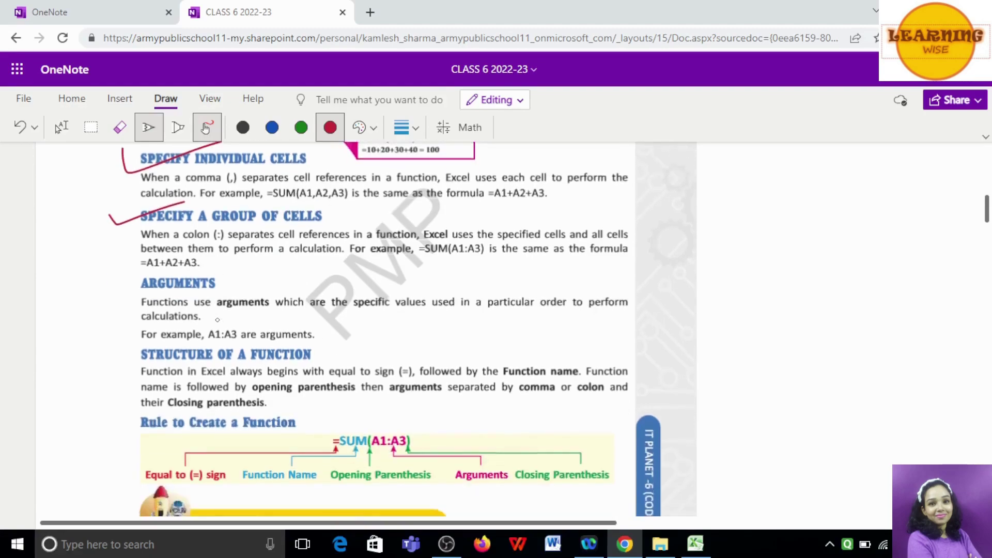
{"action": "mouse_move", "coordinate": [114, 283]}
{"action": "left_mouse_down"}
{"action": "mouse_move", "coordinate": [126, 293]}
{"action": "mouse_move", "coordinate": [222, 262]}
{"action": "left_mouse_up"}
Circle (A1:A3) in the =SUM(A1:A3) Rule to Create a Function diagram in red
{"action": "scroll", "coordinate": [529, 311], "scroll_direction": "down", "scroll_amount": 3}
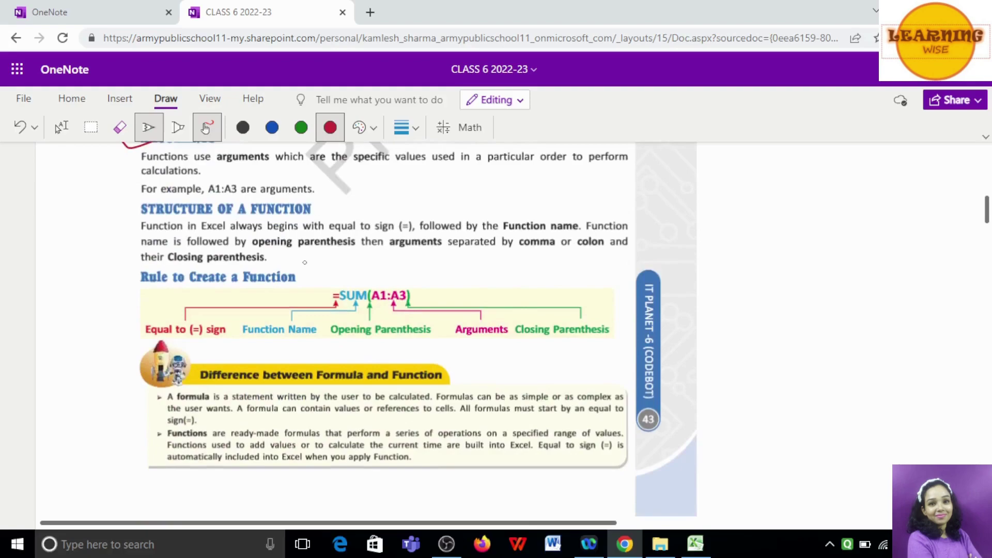
{"action": "scroll", "coordinate": [305, 262], "scroll_direction": "down", "scroll_amount": 3}
{"action": "scroll", "coordinate": [268, 306], "scroll_direction": "up", "scroll_amount": 3}
{"action": "left_click_drag", "start_coordinate": [340, 304], "coordinate": [429, 318]}
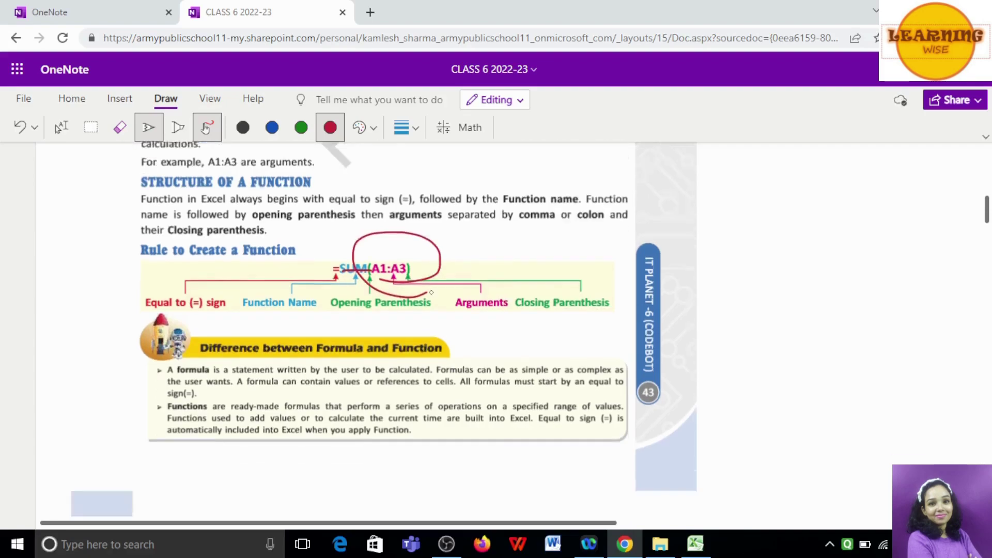
Draw a red stroke along the 'Difference between Formula and Function' box heading, then scroll on
{"action": "scroll", "coordinate": [431, 293], "scroll_direction": "down", "scroll_amount": 3}
{"action": "left_click_drag", "start_coordinate": [187, 229], "coordinate": [266, 200]}
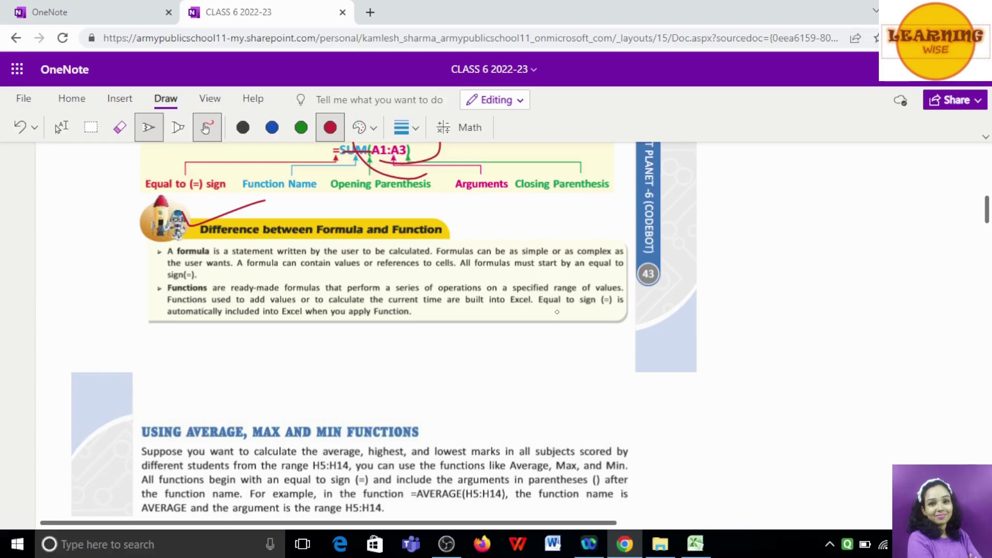
{"action": "scroll", "coordinate": [557, 311], "scroll_direction": "down", "scroll_amount": 2}
{"action": "scroll", "coordinate": [557, 312], "scroll_direction": "down", "scroll_amount": 1}
{"action": "scroll", "coordinate": [557, 312], "scroll_direction": "down", "scroll_amount": 1}
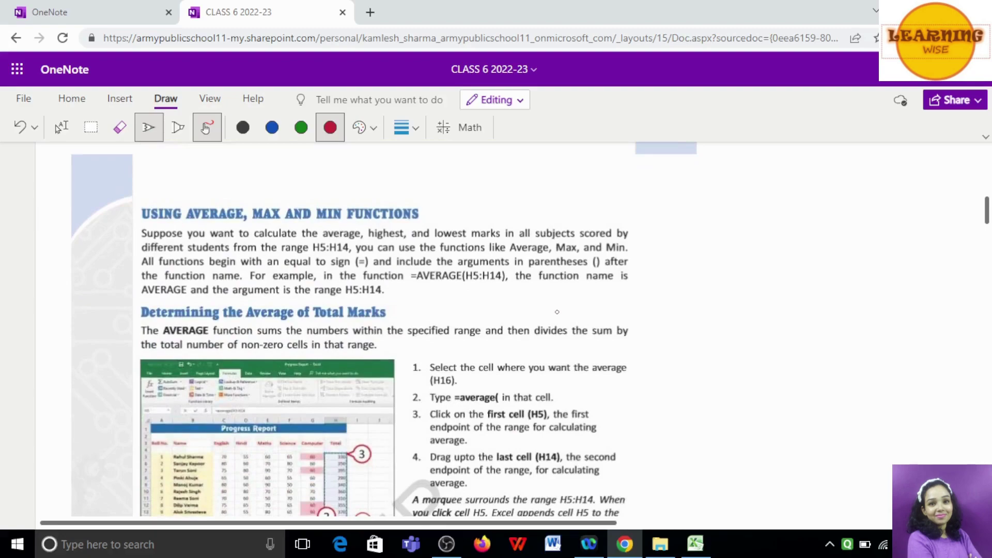
{"action": "scroll", "coordinate": [557, 312], "scroll_direction": "down", "scroll_amount": 1}
{"action": "scroll", "coordinate": [557, 312], "scroll_direction": "up", "scroll_amount": 1}
In Excel, use AutoSum Average on A1:A2 to put 13 in A3
{"action": "left_click", "coordinate": [696, 543]}
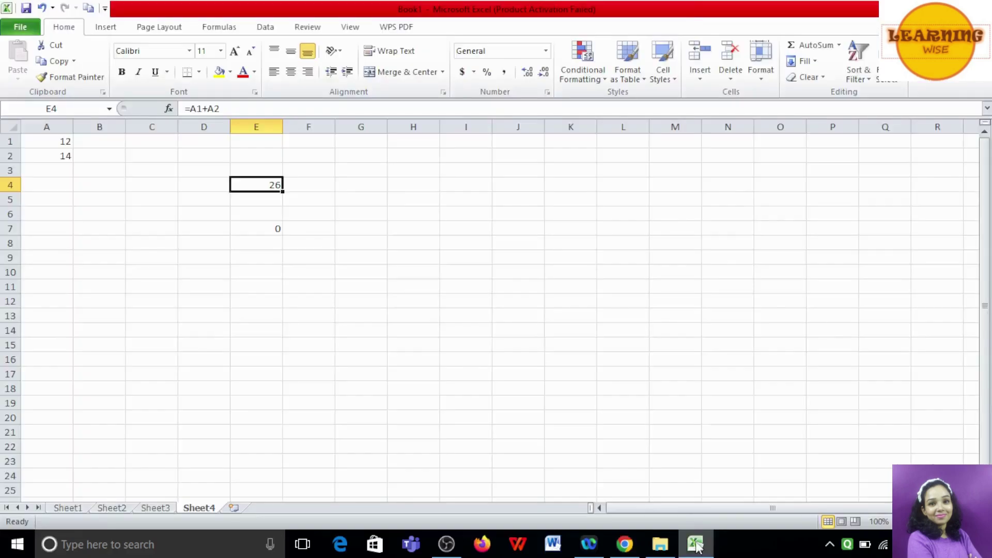
{"action": "left_click", "coordinate": [840, 46]}
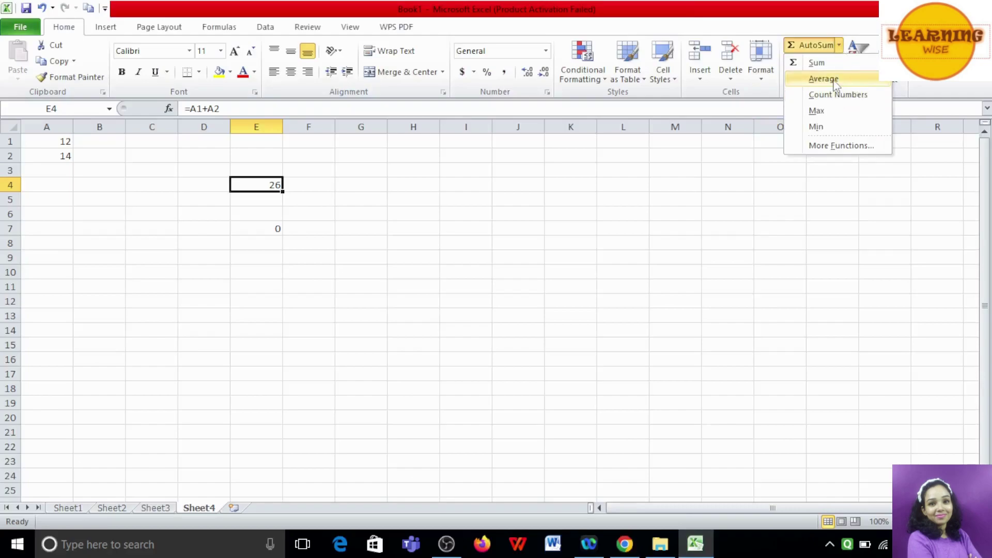
{"action": "left_click", "coordinate": [63, 142]}
{"action": "left_click", "coordinate": [64, 147]}
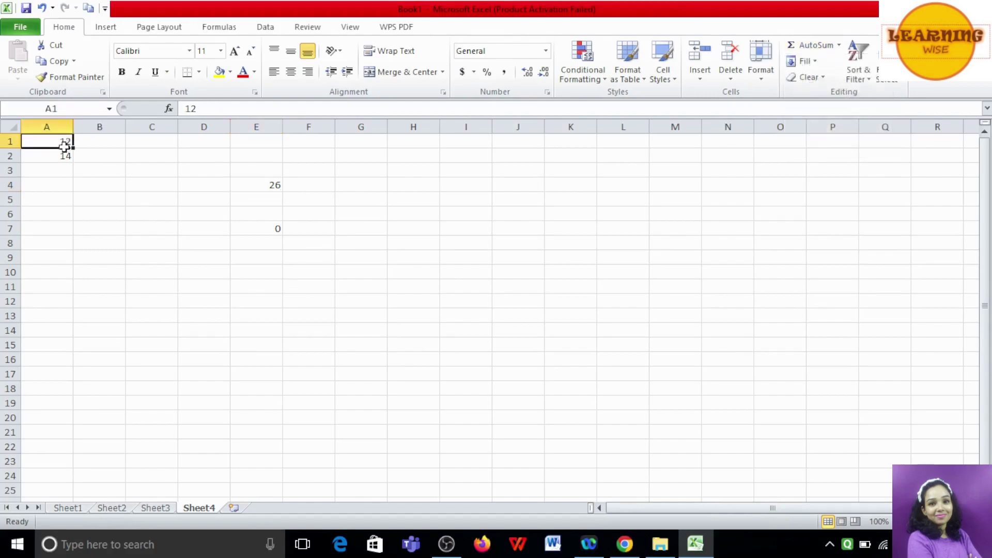
{"action": "left_click_drag", "start_coordinate": [64, 146], "coordinate": [64, 156]}
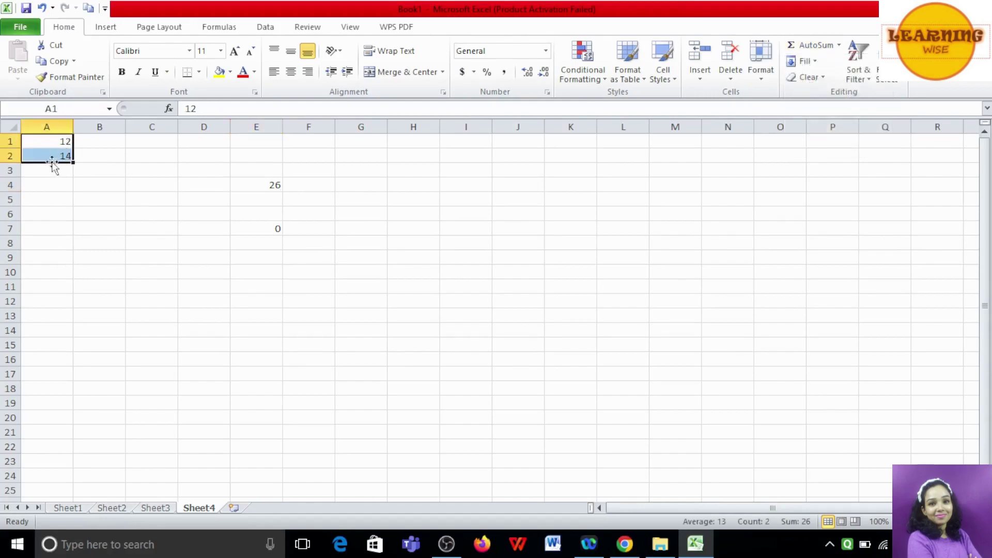
{"action": "left_click", "coordinate": [840, 46]}
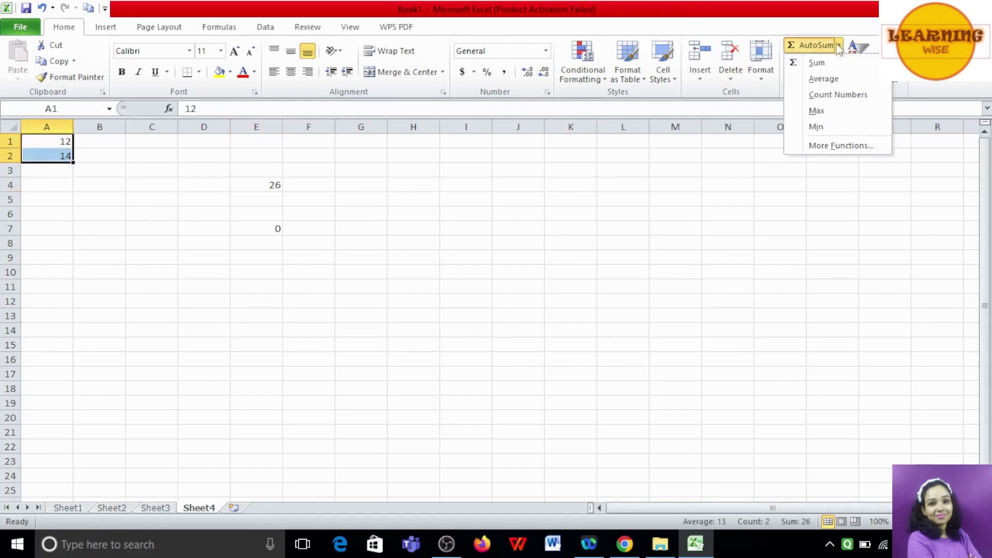
{"action": "left_click", "coordinate": [824, 79]}
Check the =AVERAGE(A1:A2) formula in A3 and make row 3 taller
{"action": "left_click", "coordinate": [230, 306]}
{"action": "left_click", "coordinate": [49, 173]}
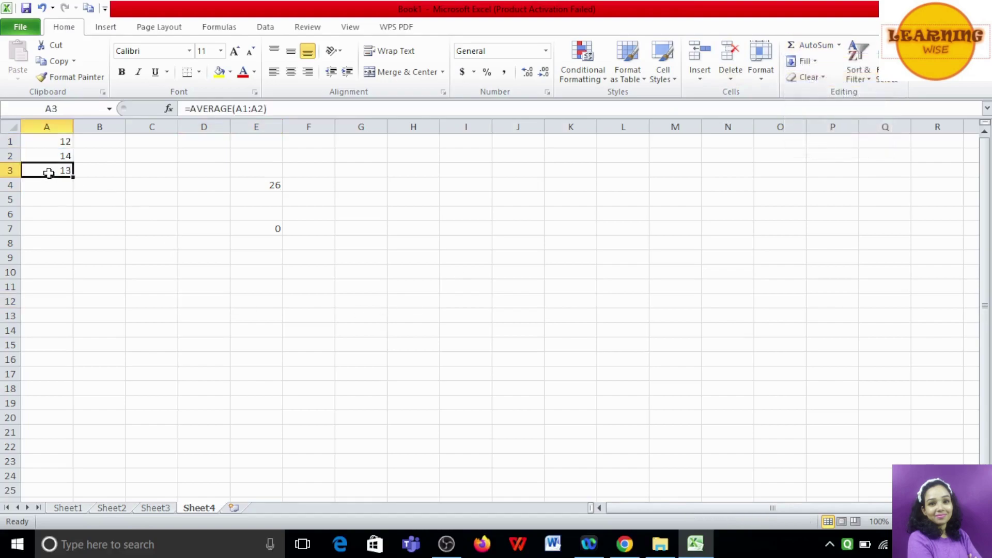
{"action": "left_click_drag", "start_coordinate": [11, 177], "coordinate": [11, 194]}
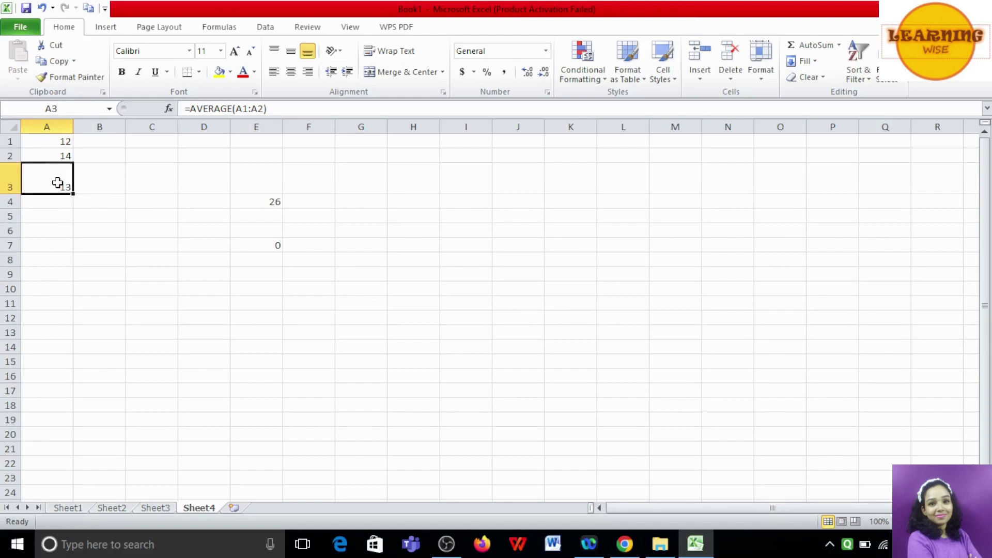
{"action": "left_click", "coordinate": [839, 46]}
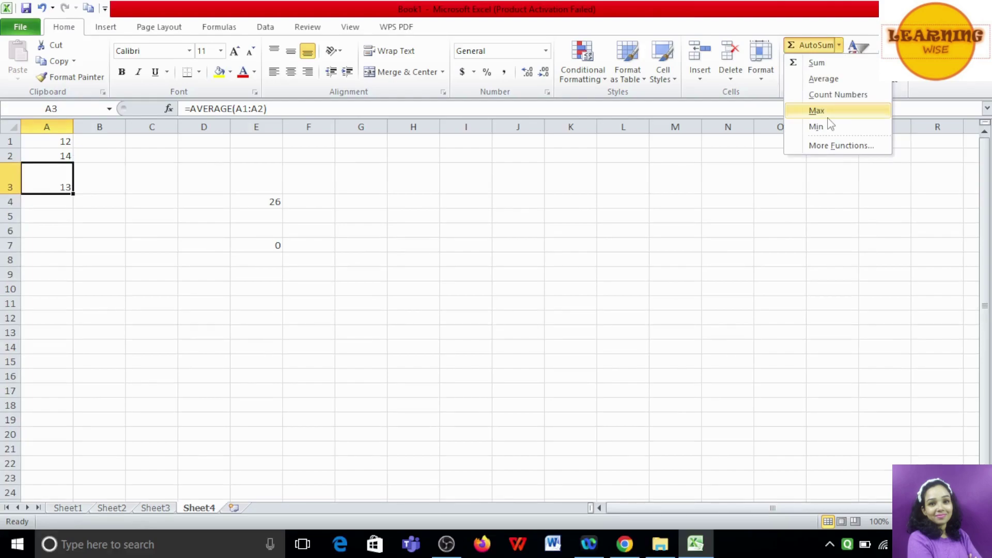
Use AutoSum Max on A1:A2 to put 14 in A4
{"action": "left_click", "coordinate": [49, 140]}
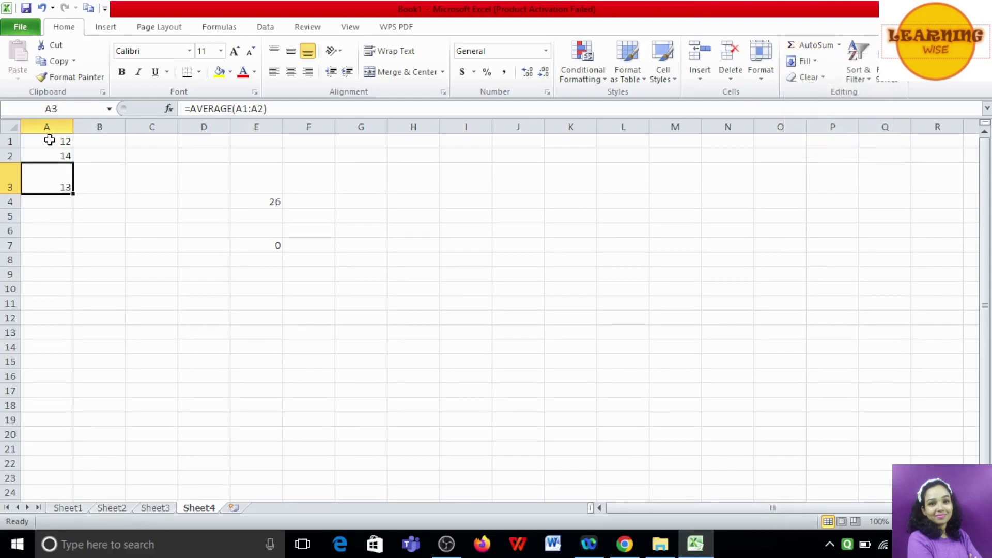
{"action": "left_click_drag", "start_coordinate": [49, 140], "coordinate": [49, 154]}
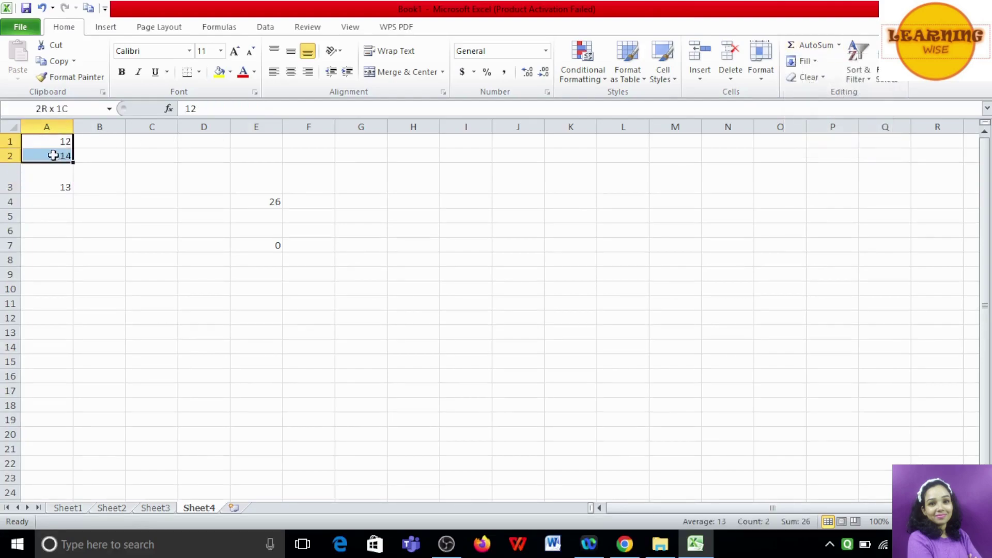
{"action": "left_click", "coordinate": [840, 46]}
{"action": "left_click", "coordinate": [830, 109]}
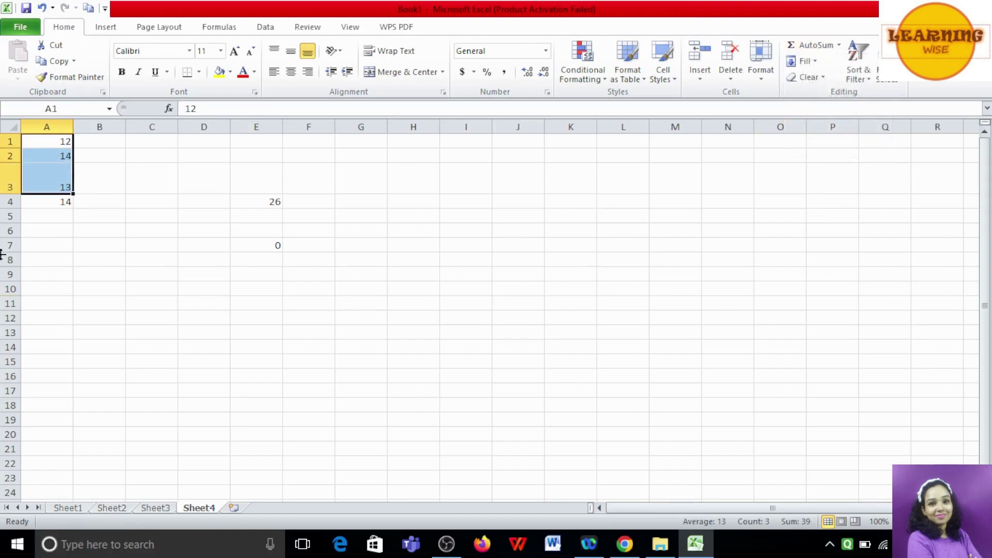
{"action": "left_click", "coordinate": [50, 201]}
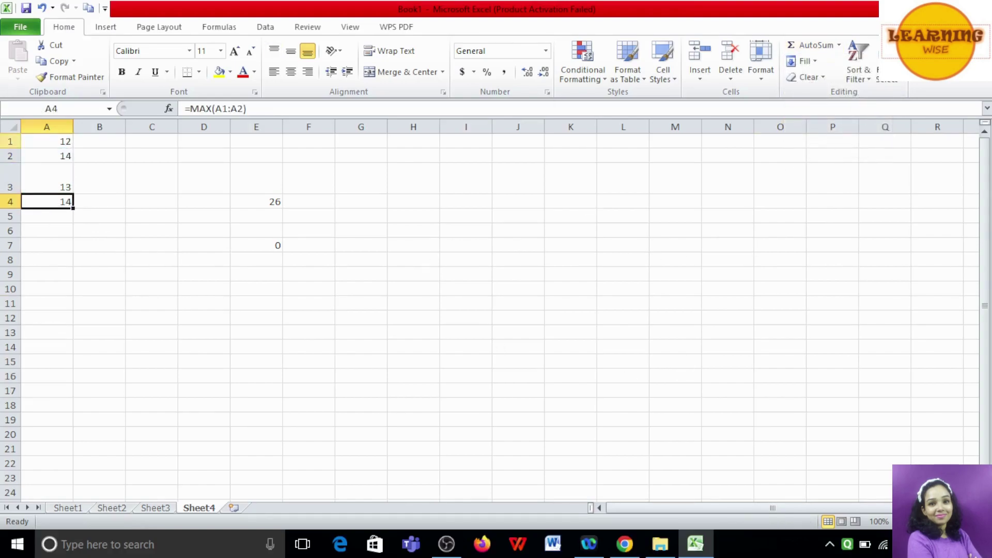
Use AutoSum Min on A1:A2 to put 12 in A5, then deselect
{"action": "left_click_drag", "start_coordinate": [54, 143], "coordinate": [56, 154]}
{"action": "left_click", "coordinate": [840, 45]}
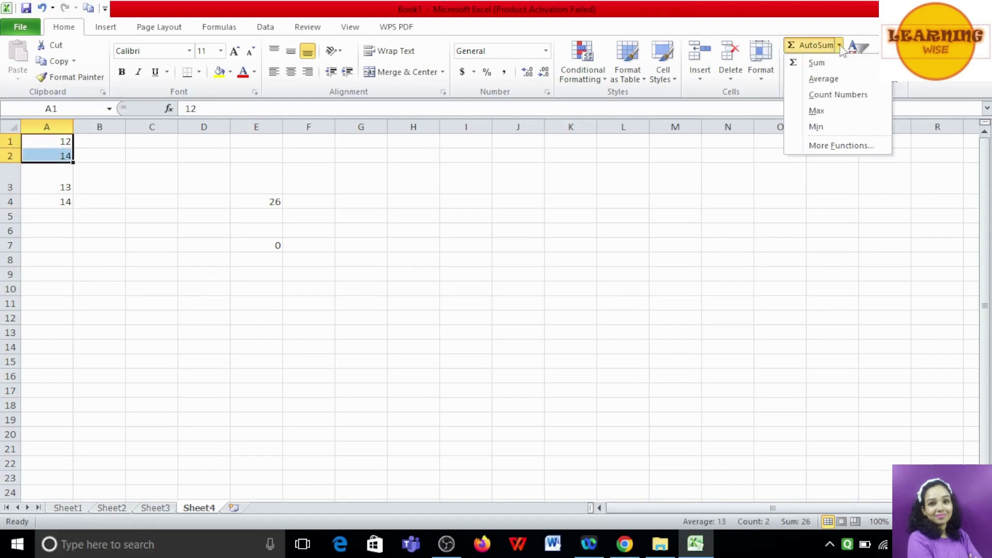
{"action": "left_click", "coordinate": [817, 127]}
{"action": "left_click_drag", "start_coordinate": [488, 348], "coordinate": [488, 334]}
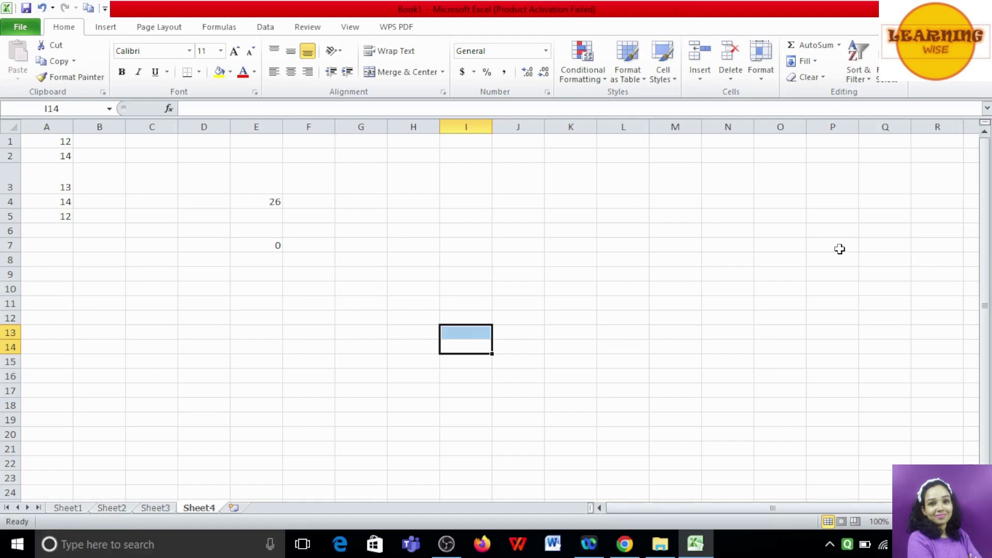
Back in OneNote, scroll down to Charts in Excel and draw a red tick beside its heading
{"action": "left_click", "coordinate": [631, 549]}
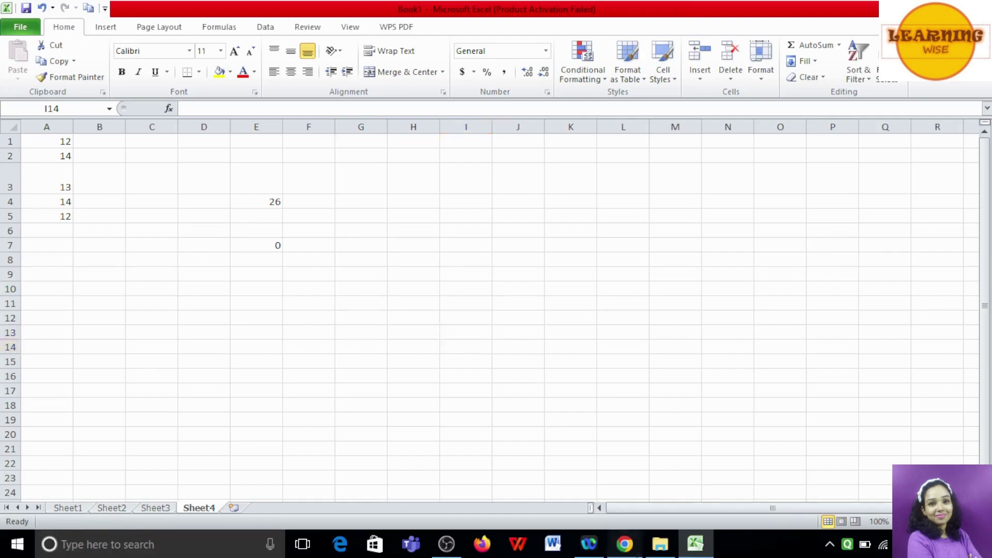
{"action": "scroll", "coordinate": [320, 312], "scroll_direction": "down", "scroll_amount": 3}
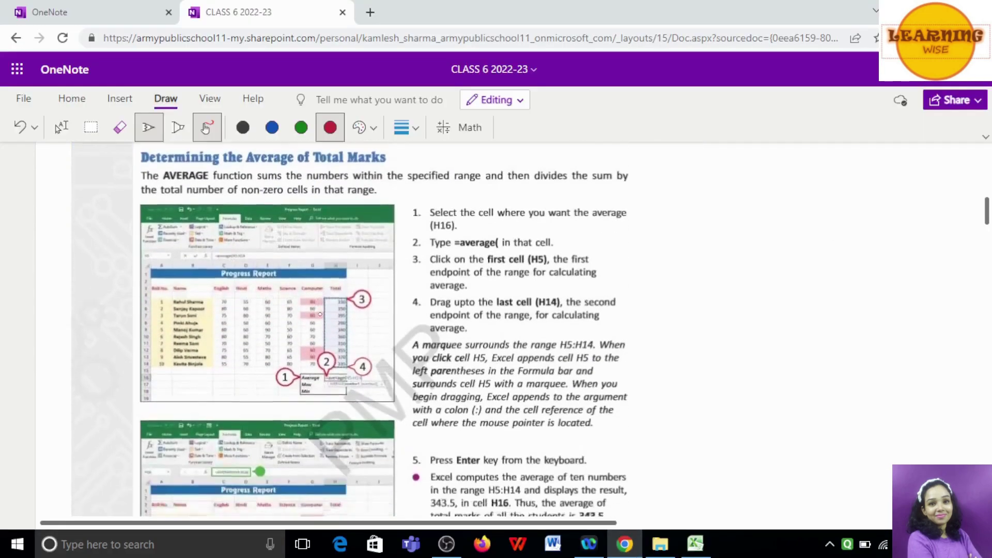
{"action": "scroll", "coordinate": [320, 312], "scroll_direction": "down", "scroll_amount": 7}
{"action": "scroll", "coordinate": [320, 313], "scroll_direction": "down", "scroll_amount": 4}
{"action": "scroll", "coordinate": [320, 313], "scroll_direction": "down", "scroll_amount": 2}
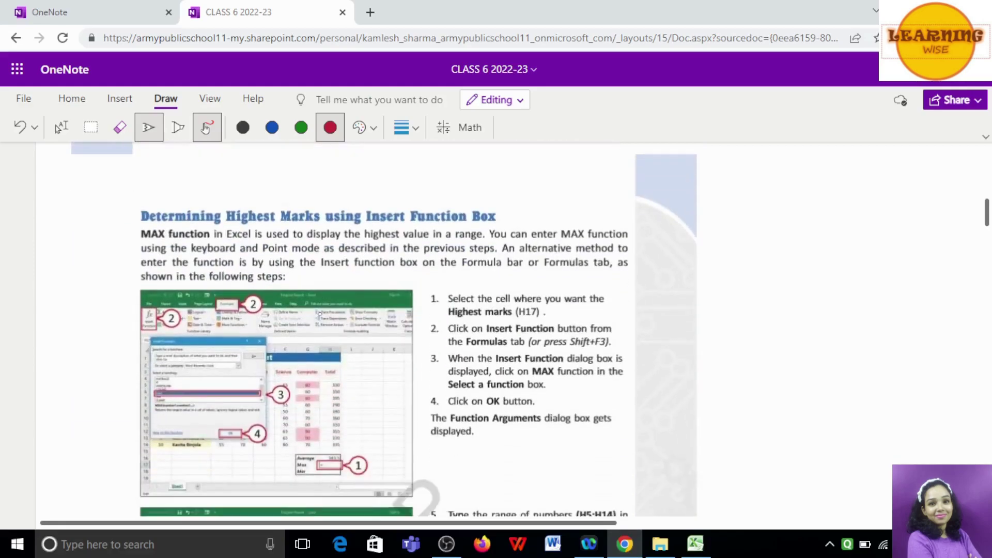
{"action": "scroll", "coordinate": [320, 313], "scroll_direction": "down", "scroll_amount": 2}
{"action": "scroll", "coordinate": [198, 336], "scroll_direction": "up", "scroll_amount": 5}
{"action": "scroll", "coordinate": [198, 336], "scroll_direction": "up", "scroll_amount": 1}
{"action": "scroll", "coordinate": [198, 337], "scroll_direction": "down", "scroll_amount": 7}
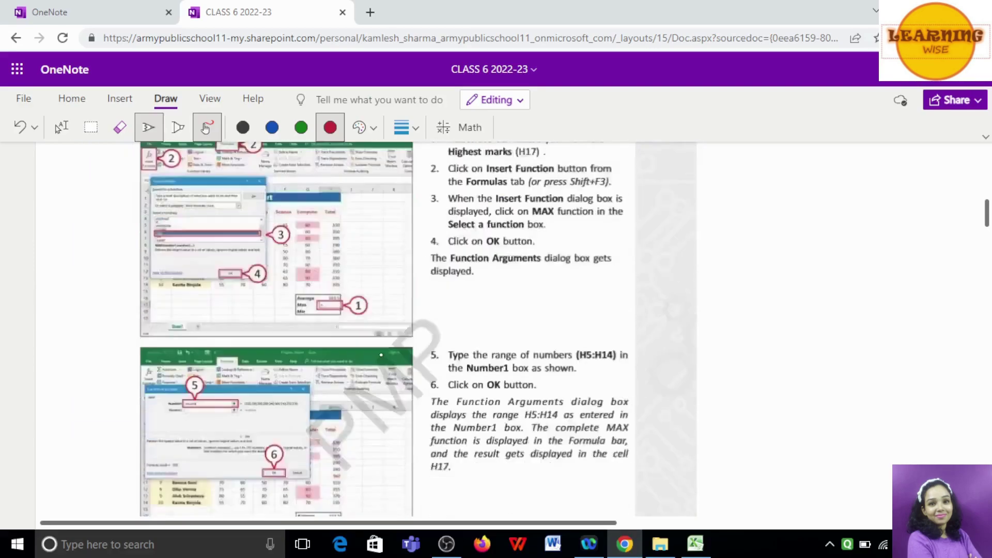
{"action": "scroll", "coordinate": [289, 344], "scroll_direction": "down", "scroll_amount": 6}
{"action": "scroll", "coordinate": [381, 354], "scroll_direction": "down", "scroll_amount": 5}
{"action": "scroll", "coordinate": [381, 353], "scroll_direction": "down", "scroll_amount": 6}
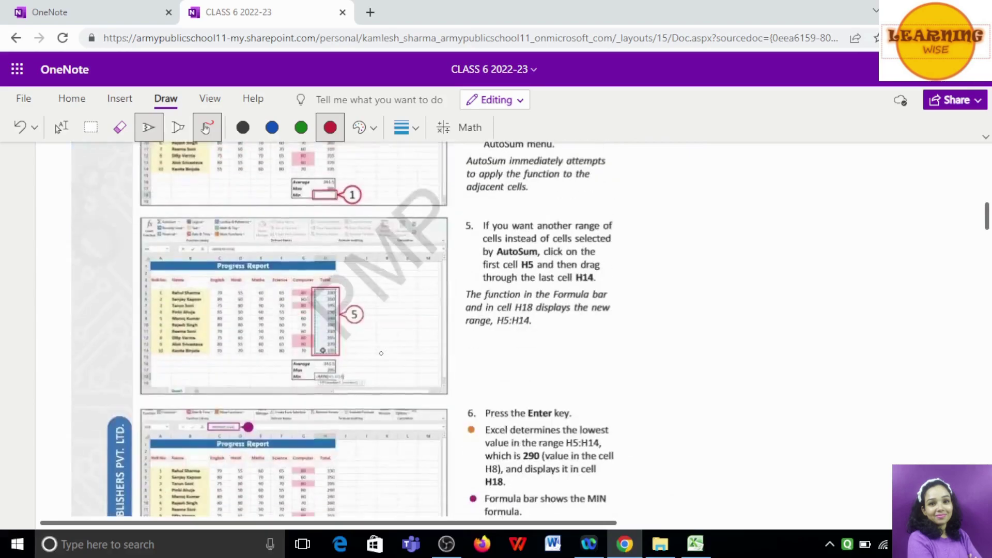
{"action": "scroll", "coordinate": [381, 354], "scroll_direction": "down", "scroll_amount": 1}
{"action": "scroll", "coordinate": [381, 354], "scroll_direction": "down", "scroll_amount": 7}
{"action": "scroll", "coordinate": [381, 353], "scroll_direction": "down", "scroll_amount": 6}
{"action": "scroll", "coordinate": [381, 354], "scroll_direction": "down", "scroll_amount": 4}
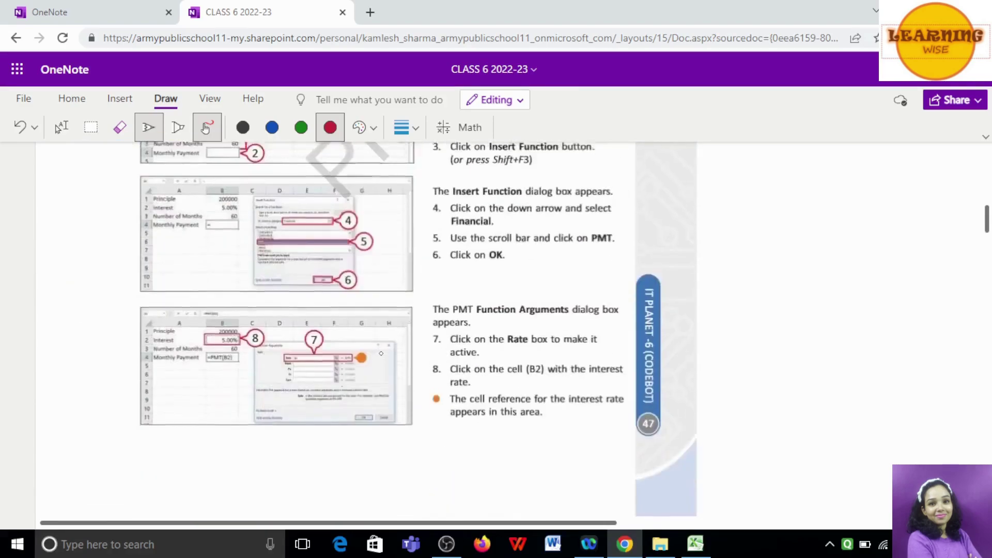
{"action": "scroll", "coordinate": [381, 353], "scroll_direction": "up", "scroll_amount": 4}
{"action": "scroll", "coordinate": [381, 354], "scroll_direction": "down", "scroll_amount": 4}
{"action": "scroll", "coordinate": [381, 353], "scroll_direction": "down", "scroll_amount": 6}
{"action": "scroll", "coordinate": [381, 354], "scroll_direction": "down", "scroll_amount": 2}
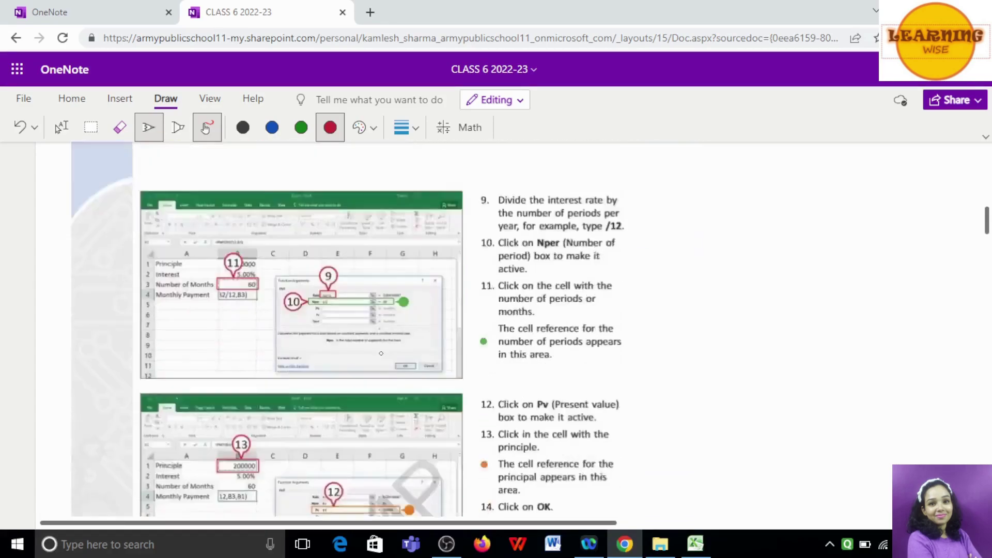
{"action": "scroll", "coordinate": [381, 354], "scroll_direction": "down", "scroll_amount": 7}
{"action": "scroll", "coordinate": [380, 354], "scroll_direction": "down", "scroll_amount": 5}
{"action": "scroll", "coordinate": [381, 353], "scroll_direction": "down", "scroll_amount": 4}
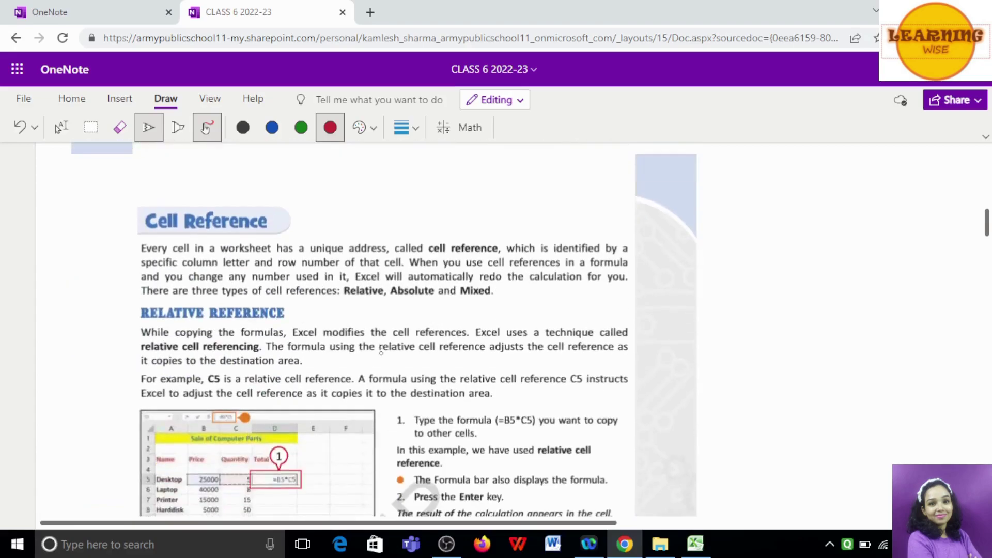
{"action": "scroll", "coordinate": [380, 353], "scroll_direction": "down", "scroll_amount": 1}
{"action": "scroll", "coordinate": [381, 353], "scroll_direction": "down", "scroll_amount": 2}
{"action": "scroll", "coordinate": [381, 354], "scroll_direction": "down", "scroll_amount": 6}
{"action": "scroll", "coordinate": [381, 353], "scroll_direction": "down", "scroll_amount": 3}
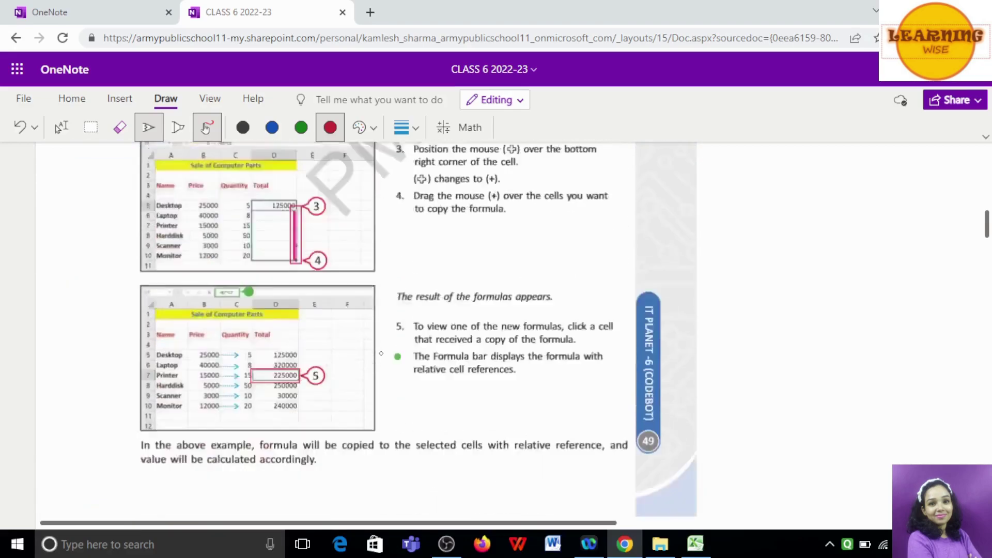
{"action": "scroll", "coordinate": [381, 353], "scroll_direction": "down", "scroll_amount": 7}
{"action": "scroll", "coordinate": [381, 353], "scroll_direction": "down", "scroll_amount": 3}
{"action": "scroll", "coordinate": [381, 354], "scroll_direction": "up", "scroll_amount": 5}
{"action": "scroll", "coordinate": [381, 353], "scroll_direction": "down", "scroll_amount": 8}
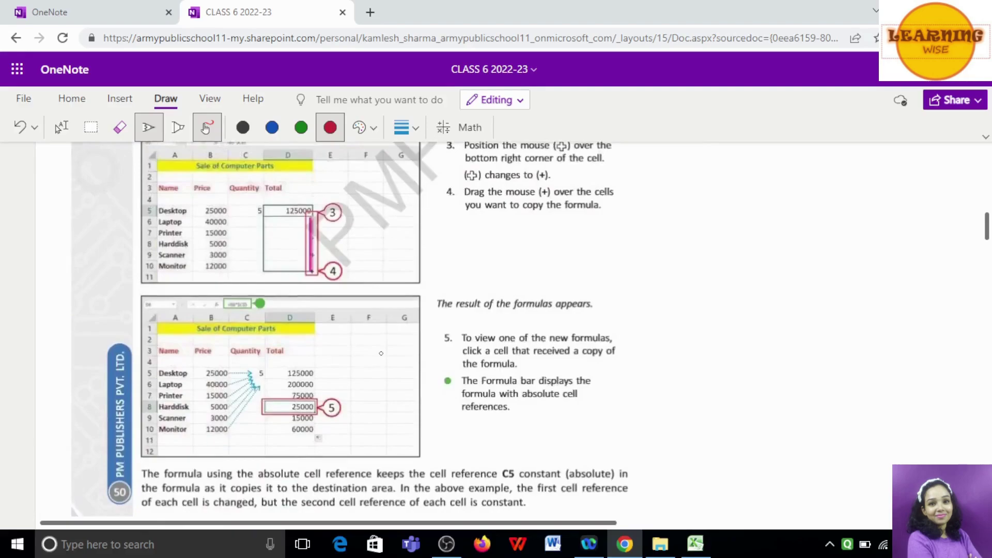
{"action": "scroll", "coordinate": [381, 354], "scroll_direction": "down", "scroll_amount": 4}
{"action": "scroll", "coordinate": [381, 354], "scroll_direction": "down", "scroll_amount": 2}
{"action": "scroll", "coordinate": [406, 356], "scroll_direction": "down", "scroll_amount": 5}
{"action": "scroll", "coordinate": [405, 356], "scroll_direction": "down", "scroll_amount": 6}
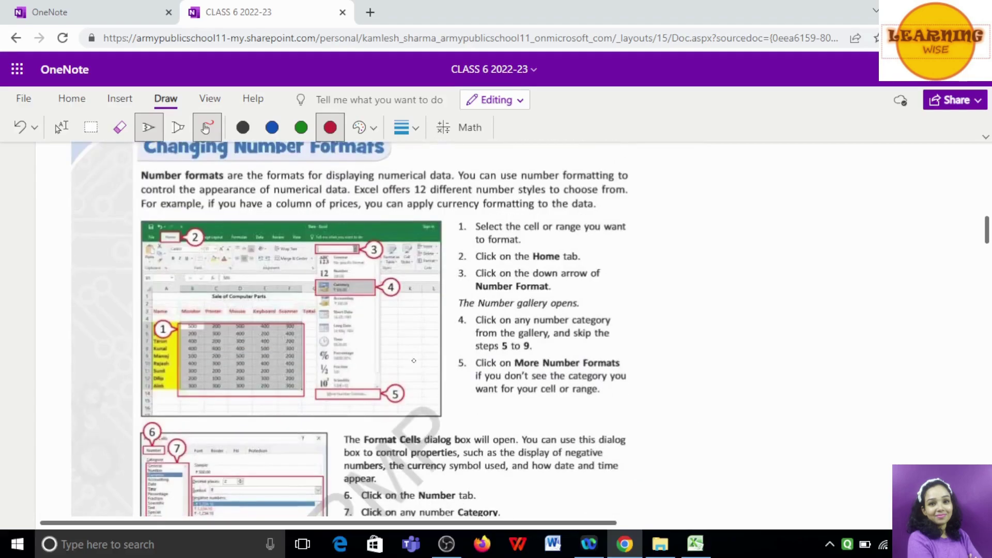
{"action": "scroll", "coordinate": [413, 358], "scroll_direction": "down", "scroll_amount": 5}
{"action": "scroll", "coordinate": [418, 359], "scroll_direction": "down", "scroll_amount": 1}
{"action": "scroll", "coordinate": [418, 360], "scroll_direction": "down", "scroll_amount": 5}
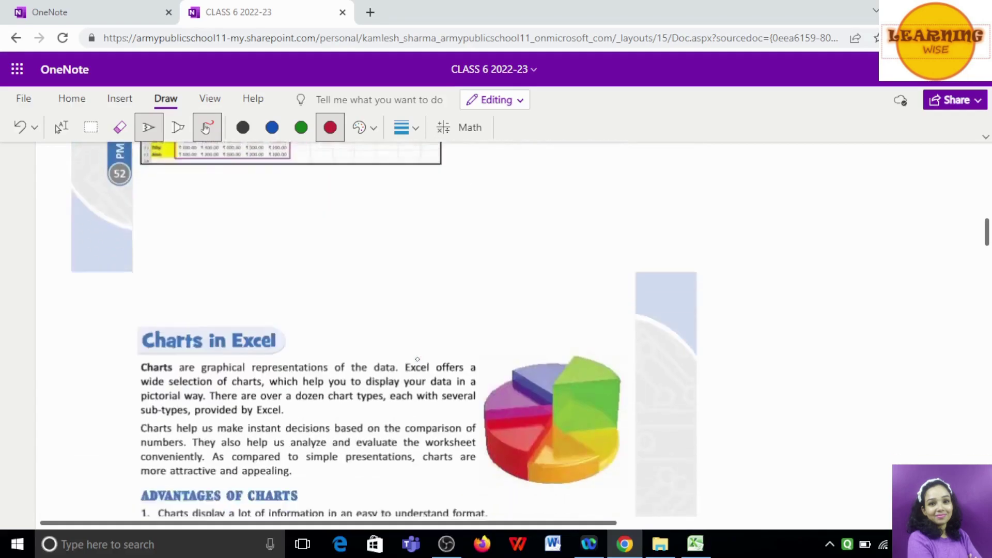
{"action": "scroll", "coordinate": [418, 359], "scroll_direction": "down", "scroll_amount": 1}
{"action": "left_click_drag", "start_coordinate": [102, 218], "coordinate": [206, 197]}
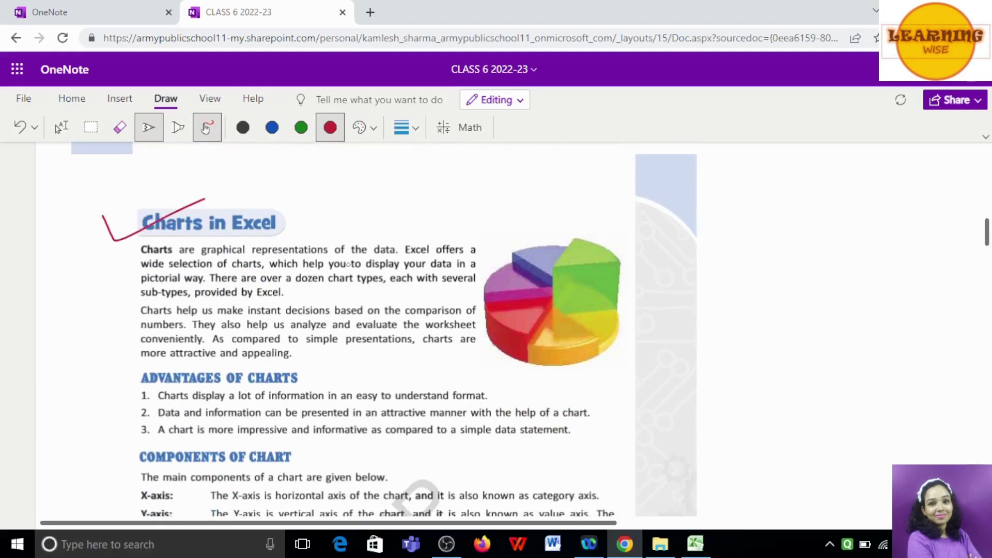
Underline 'graphical representations' in the opening chart definition paragraph in red
{"action": "scroll", "coordinate": [298, 232], "scroll_direction": "down", "scroll_amount": 2}
{"action": "scroll", "coordinate": [297, 232], "scroll_direction": "down", "scroll_amount": 1}
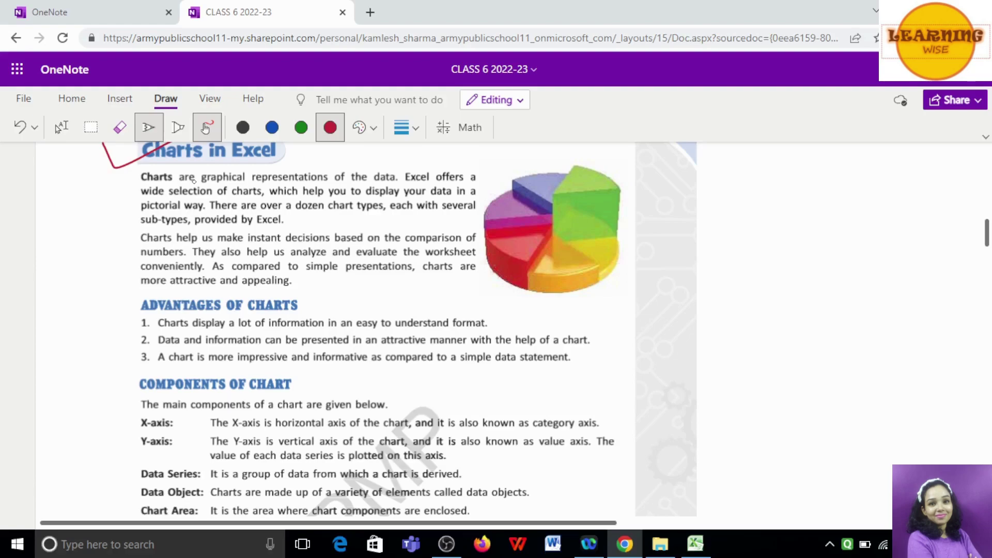
{"action": "left_click_drag", "start_coordinate": [202, 183], "coordinate": [327, 184]}
{"action": "scroll", "coordinate": [206, 296], "scroll_direction": "down", "scroll_amount": 1}
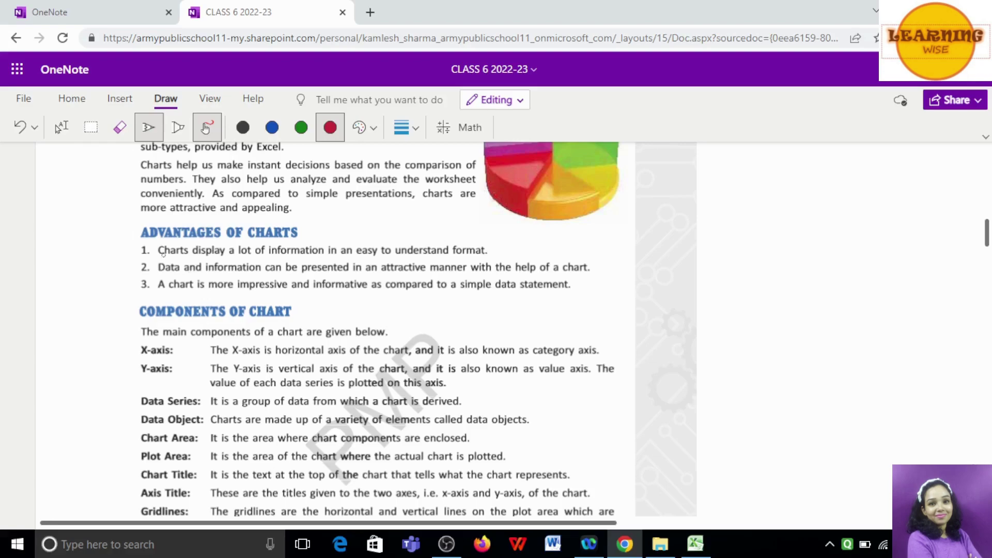
Bracket the chart-benefits paragraph and tick the Advantages of Charts and Components of Chart headings in red
{"action": "left_click_drag", "start_coordinate": [129, 231], "coordinate": [177, 220]}
{"action": "mouse_move", "coordinate": [133, 157]}
{"action": "left_mouse_down"}
{"action": "mouse_move", "coordinate": [119, 158]}
{"action": "mouse_move", "coordinate": [160, 204]}
{"action": "left_mouse_up"}
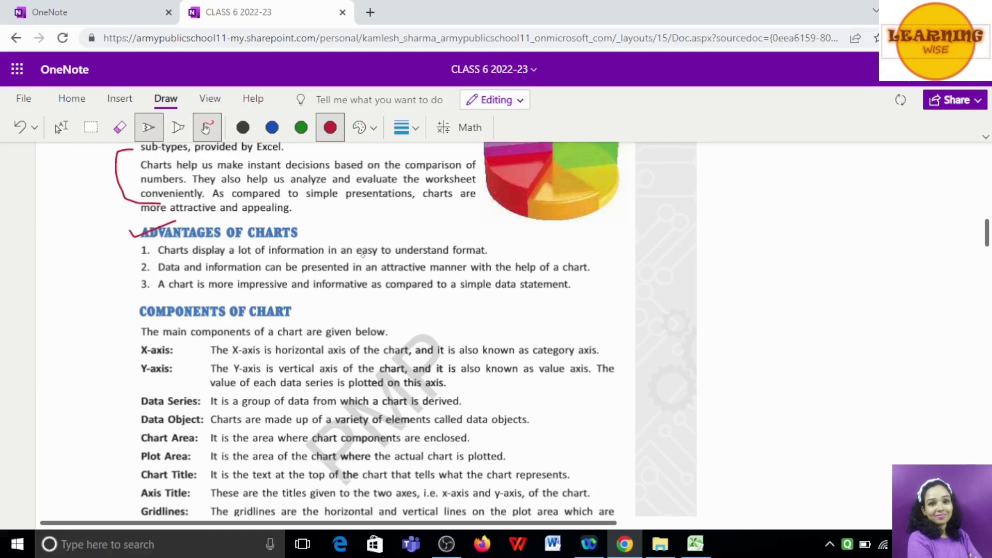
{"action": "scroll", "coordinate": [351, 257], "scroll_direction": "down", "scroll_amount": 1}
{"action": "mouse_move", "coordinate": [114, 235]}
{"action": "left_mouse_down"}
{"action": "mouse_move", "coordinate": [156, 253]}
{"action": "mouse_move", "coordinate": [204, 231]}
{"action": "left_mouse_up"}
{"action": "scroll", "coordinate": [387, 250], "scroll_direction": "down", "scroll_amount": 1}
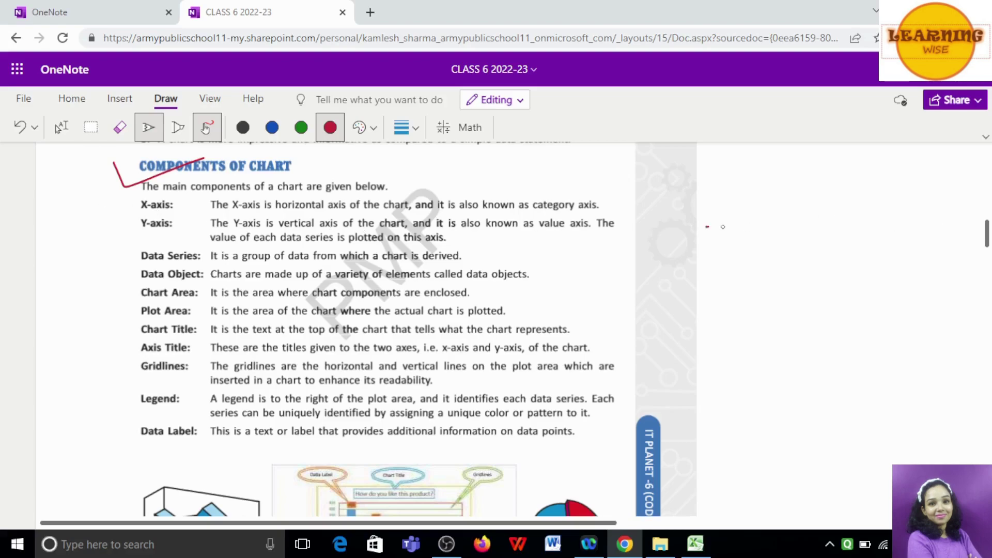
Draw a red rightward arrow and a red downward arrow in the right margin beside the components list
{"action": "mouse_move", "coordinate": [723, 227]}
{"action": "left_mouse_down"}
{"action": "mouse_move", "coordinate": [872, 227]}
{"action": "mouse_move", "coordinate": [848, 225]}
{"action": "left_mouse_up"}
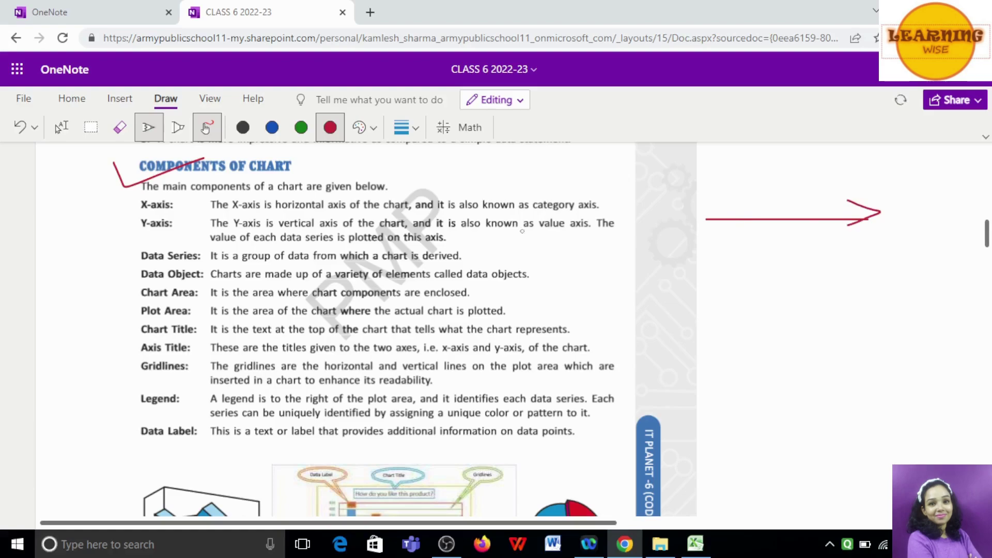
{"action": "mouse_move", "coordinate": [682, 147]}
{"action": "left_mouse_down"}
{"action": "mouse_move", "coordinate": [690, 269]}
{"action": "mouse_move", "coordinate": [715, 237]}
{"action": "left_mouse_up"}
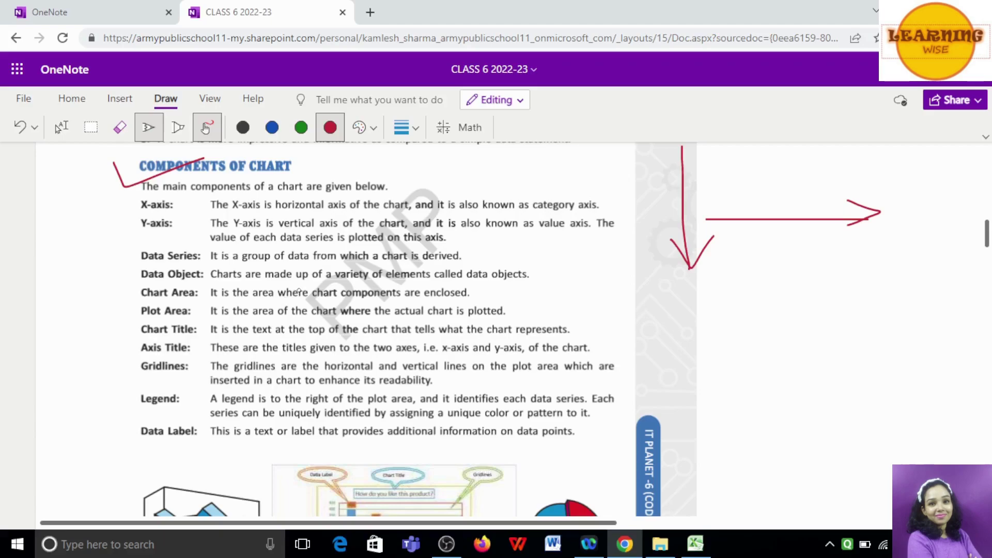
{"action": "scroll", "coordinate": [292, 298], "scroll_direction": "down", "scroll_amount": 3}
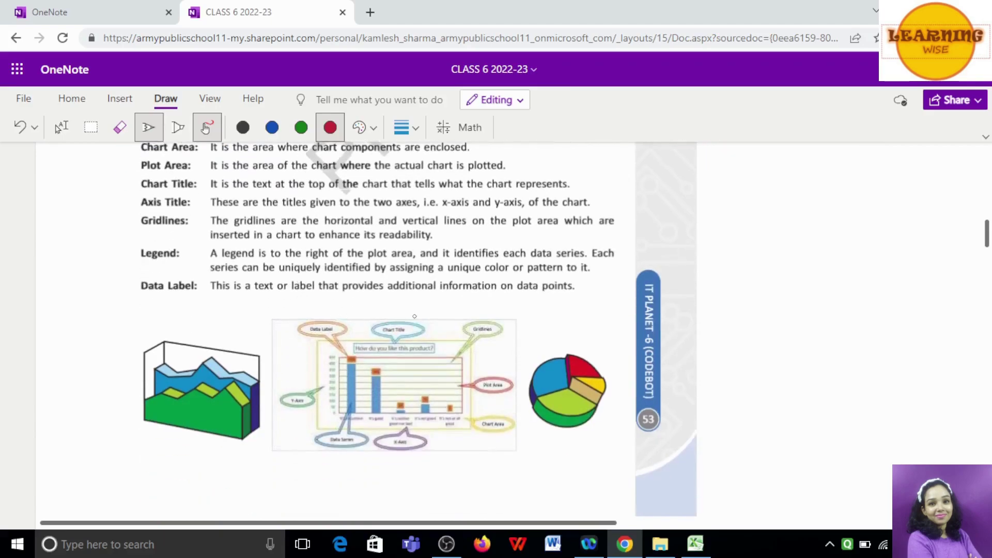
Draw a red ink outline around the middle labelled column-chart diagram
{"action": "mouse_move", "coordinate": [295, 322]}
{"action": "left_mouse_down"}
{"action": "mouse_move", "coordinate": [521, 398]}
{"action": "mouse_move", "coordinate": [291, 325]}
{"action": "left_mouse_up"}
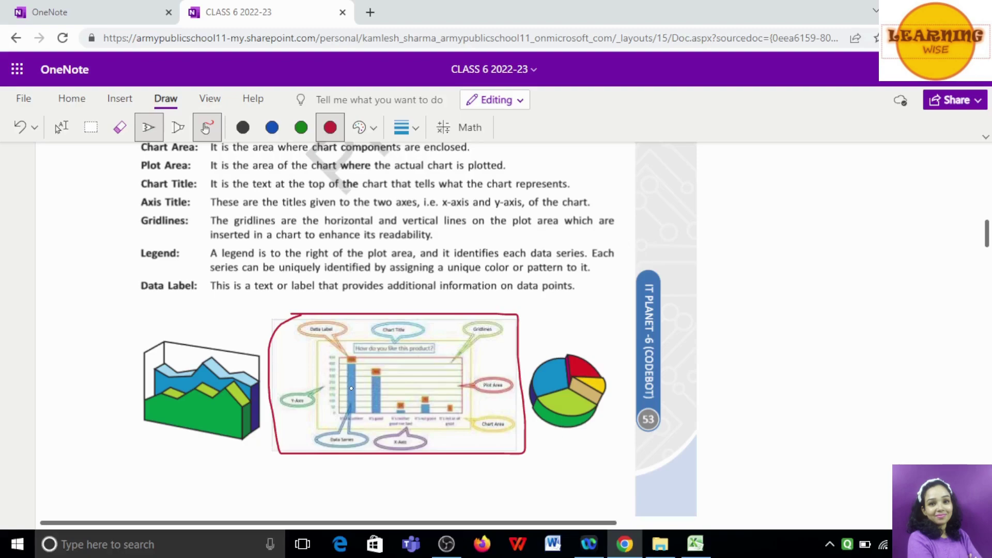
{"action": "scroll", "coordinate": [356, 293], "scroll_direction": "up", "scroll_amount": 3}
{"action": "scroll", "coordinate": [753, 328], "scroll_direction": "up", "scroll_amount": 2}
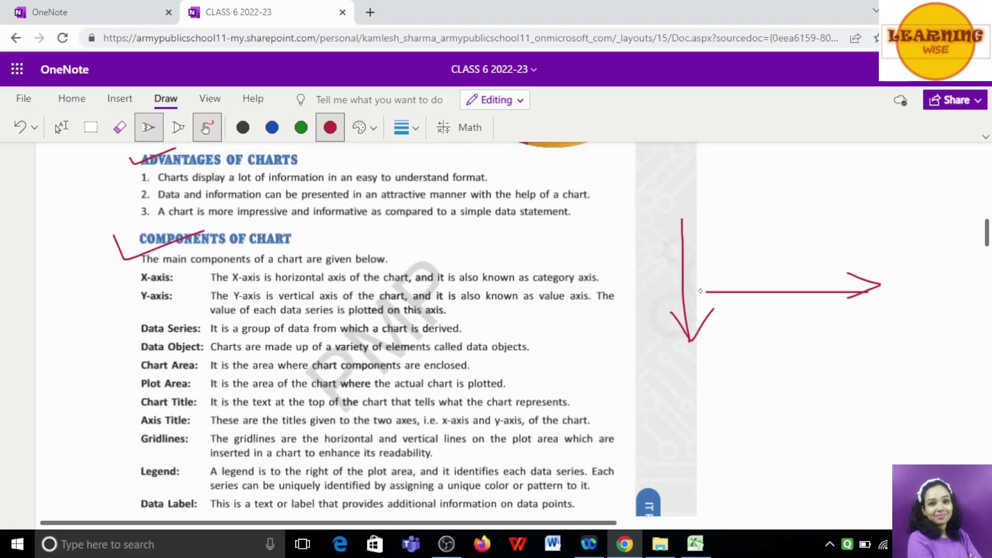
{"action": "scroll", "coordinate": [596, 428], "scroll_direction": "down", "scroll_amount": 4}
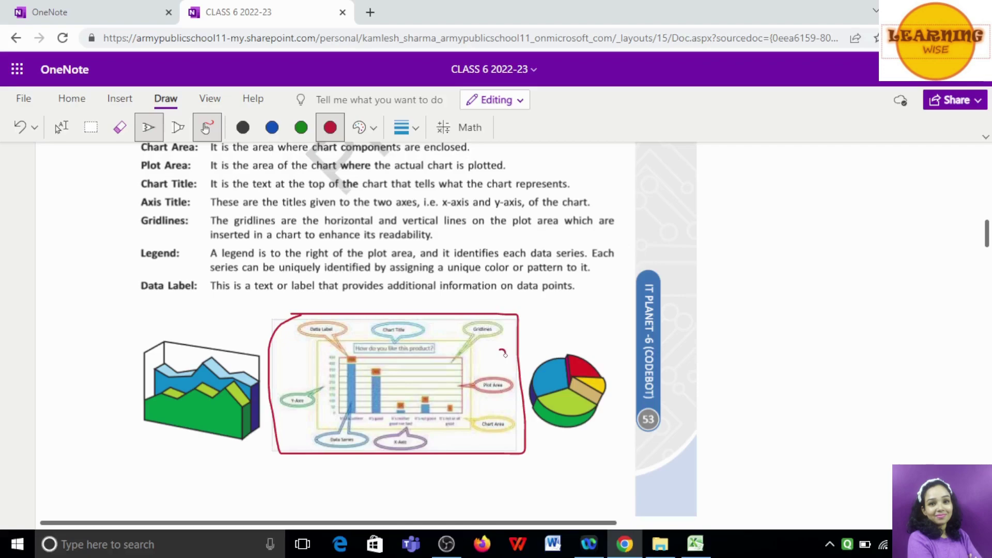
Remove the stray red marks near Gridlines and across the Legend definition with Ctrl+Z
{"action": "mouse_move", "coordinate": [502, 343]}
{"action": "left_mouse_down"}
{"action": "mouse_move", "coordinate": [500, 356]}
{"action": "mouse_move", "coordinate": [517, 341]}
{"action": "mouse_move", "coordinate": [510, 360]}
{"action": "mouse_move", "coordinate": [505, 351]}
{"action": "left_mouse_up"}
{"action": "mouse_move", "coordinate": [506, 360]}
{"action": "left_mouse_down"}
{"action": "mouse_move", "coordinate": [518, 358]}
{"action": "mouse_move", "coordinate": [507, 377]}
{"action": "mouse_move", "coordinate": [506, 369]}
{"action": "left_mouse_up"}
{"action": "left_click_drag", "start_coordinate": [451, 278], "coordinate": [592, 276]}
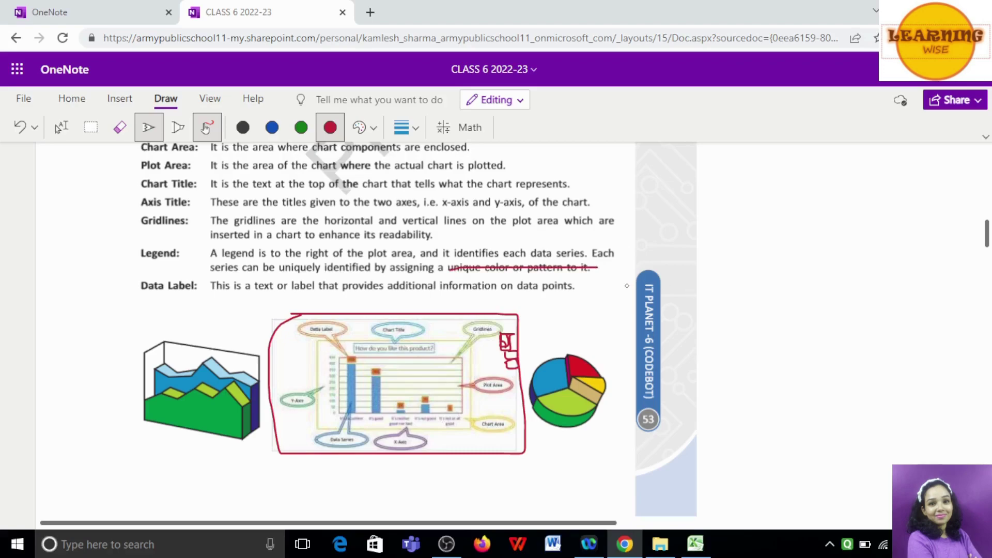
{"action": "key", "text": "ctrl+z"}
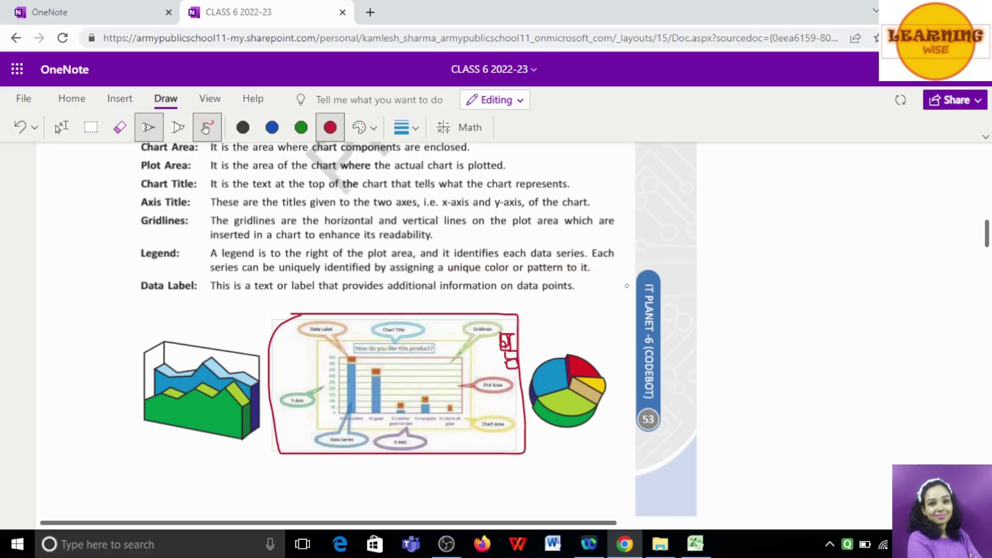
{"action": "key", "text": "ctrl+z"}
{"action": "key", "text": "ctrl+z"}
{"action": "key", "text": "ctrl+z"}
{"action": "key", "text": "ctrl+z"}
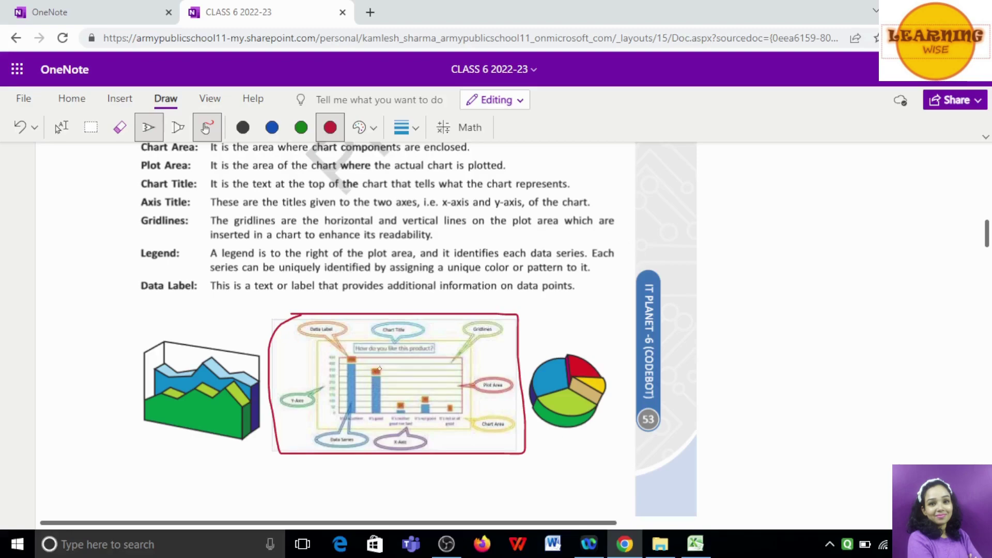
Tick the Types of Charts, Column Chart, Bar Chart and Line Chart headings in red ink
{"action": "scroll", "coordinate": [380, 369], "scroll_direction": "down", "scroll_amount": 1}
{"action": "scroll", "coordinate": [379, 371], "scroll_direction": "down", "scroll_amount": 4}
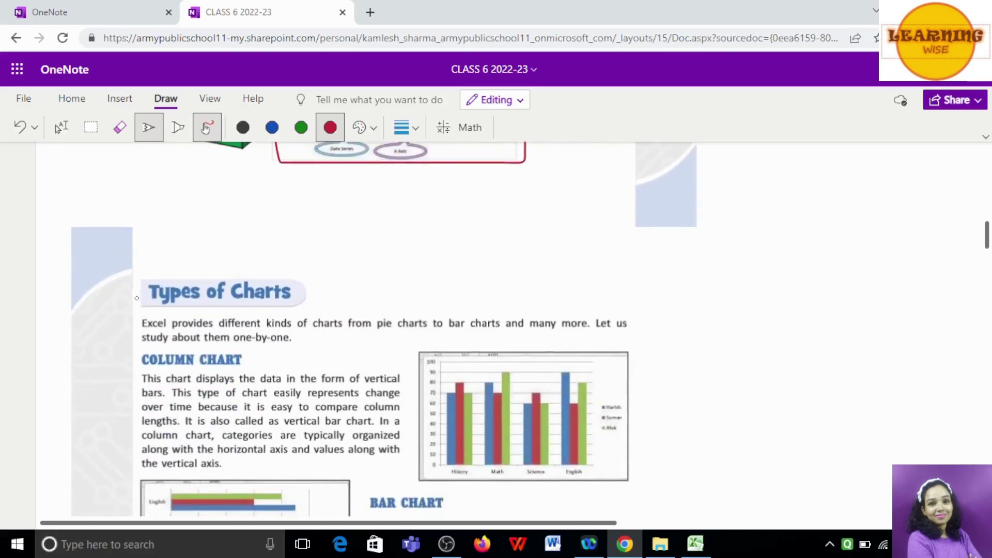
{"action": "left_click_drag", "start_coordinate": [136, 289], "coordinate": [220, 262]}
{"action": "scroll", "coordinate": [483, 334], "scroll_direction": "down", "scroll_amount": 2}
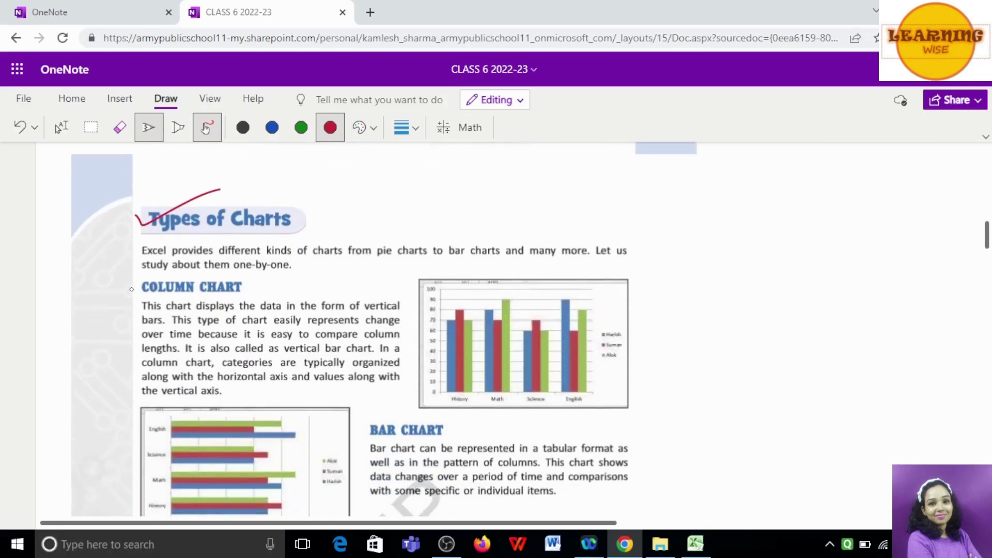
{"action": "left_click_drag", "start_coordinate": [130, 283], "coordinate": [201, 281]}
{"action": "scroll", "coordinate": [359, 330], "scroll_direction": "down", "scroll_amount": 2}
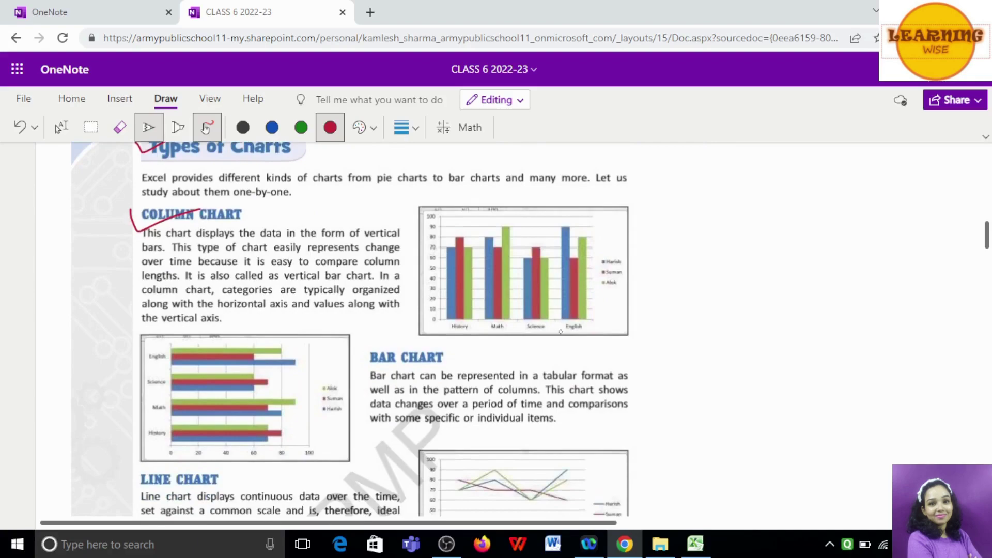
{"action": "scroll", "coordinate": [397, 337], "scroll_direction": "down", "scroll_amount": 2}
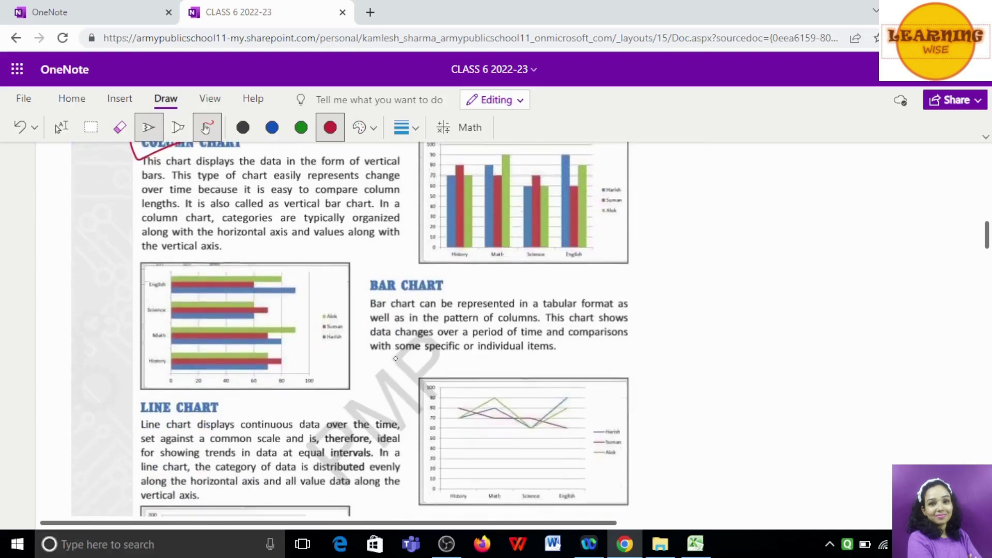
{"action": "left_click_drag", "start_coordinate": [362, 285], "coordinate": [436, 270]}
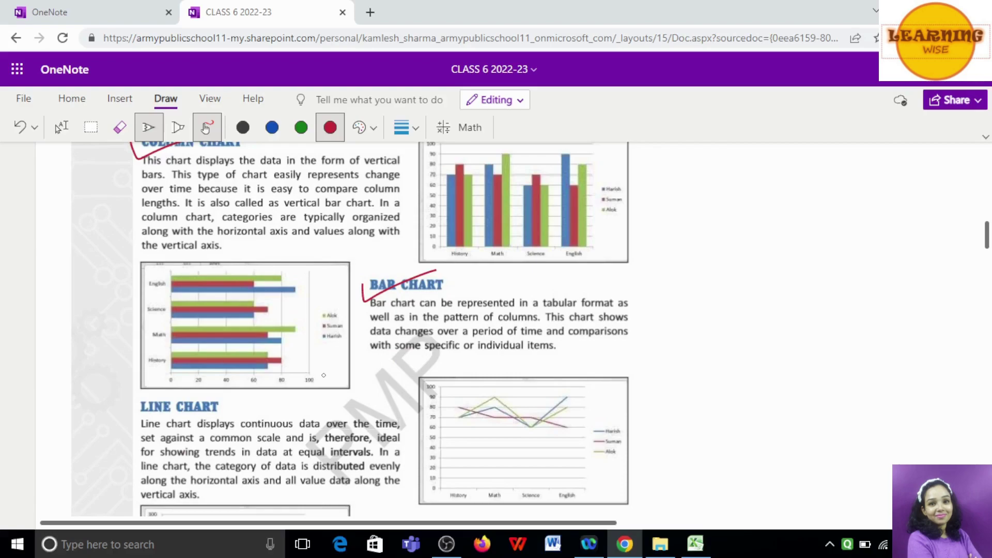
{"action": "scroll", "coordinate": [323, 375], "scroll_direction": "down", "scroll_amount": 3}
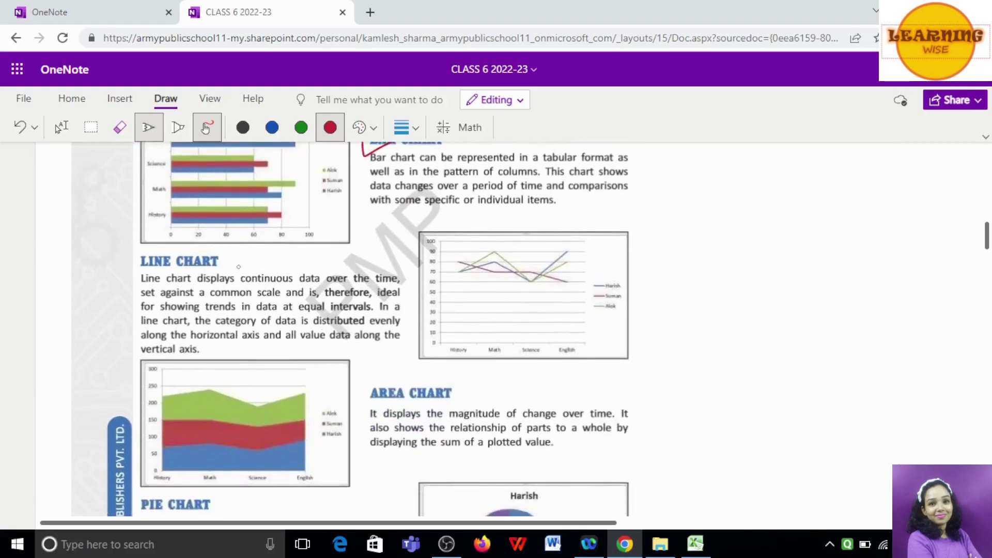
{"action": "left_click_drag", "start_coordinate": [231, 260], "coordinate": [313, 241]}
Tick the Area, Pie, Doughnut, Scatter, Radar and Stock Chart headings in red ink
{"action": "scroll", "coordinate": [643, 272], "scroll_direction": "down", "scroll_amount": 3}
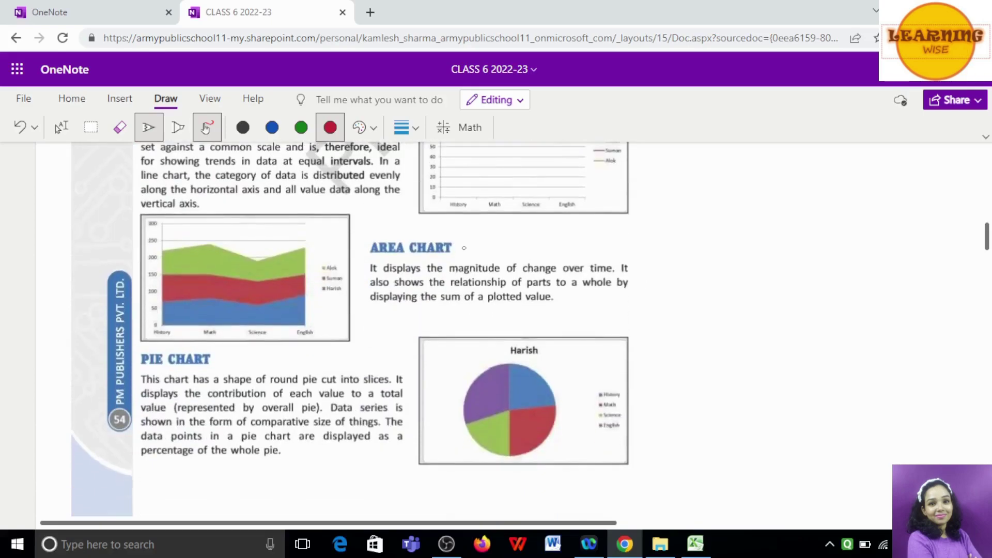
{"action": "left_click_drag", "start_coordinate": [465, 235], "coordinate": [525, 224]}
{"action": "left_click_drag", "start_coordinate": [242, 358], "coordinate": [312, 332]}
{"action": "scroll", "coordinate": [306, 350], "scroll_direction": "down", "scroll_amount": 5}
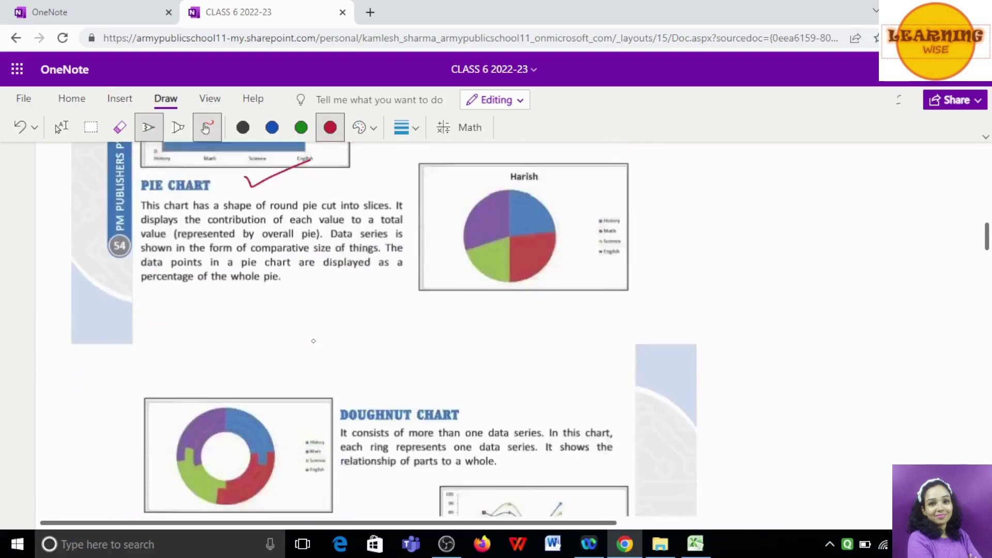
{"action": "left_click_drag", "start_coordinate": [448, 376], "coordinate": [522, 337]}
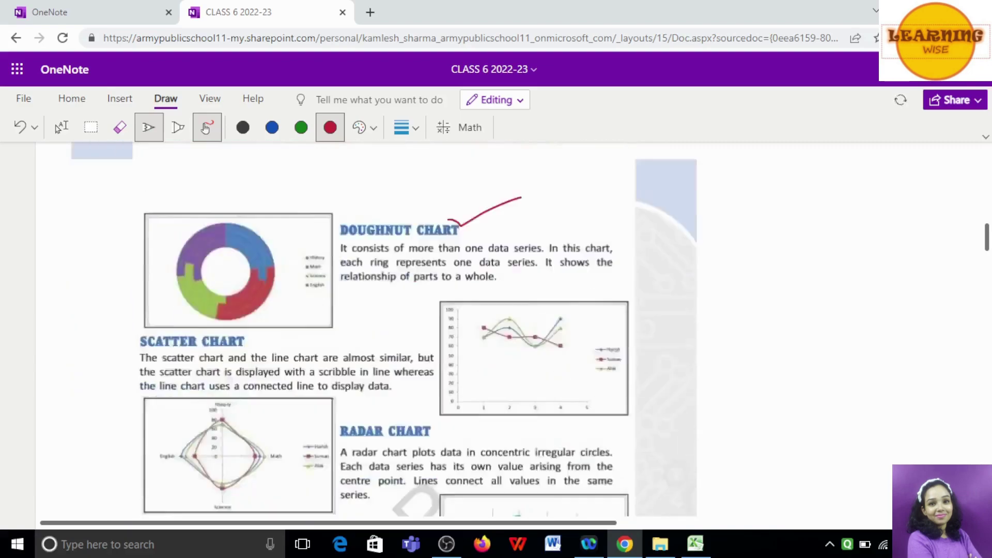
{"action": "scroll", "coordinate": [517, 342], "scroll_direction": "down", "scroll_amount": 5}
{"action": "left_click_drag", "start_coordinate": [277, 269], "coordinate": [350, 240]}
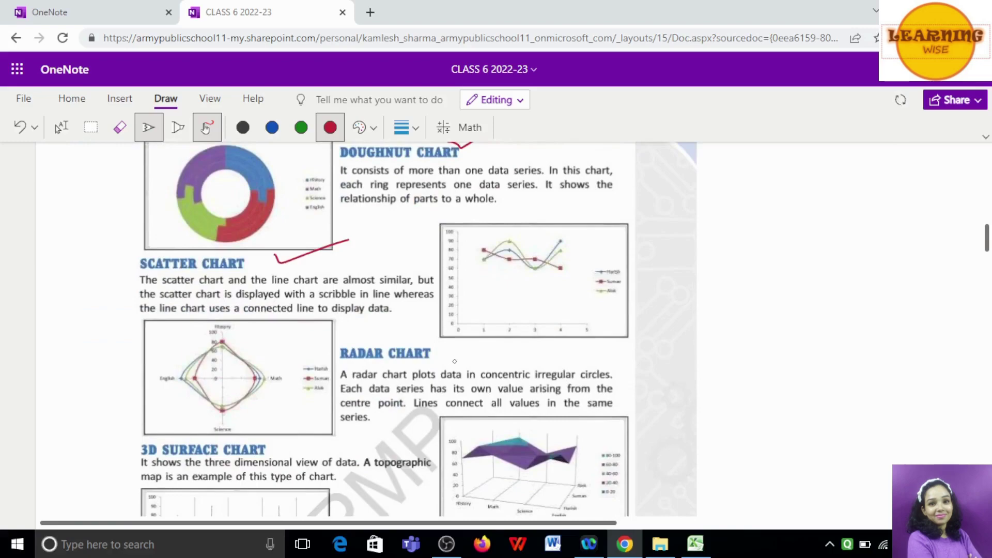
{"action": "left_click_drag", "start_coordinate": [454, 352], "coordinate": [506, 333]}
{"action": "left_click_drag", "start_coordinate": [274, 449], "coordinate": [333, 420]}
{"action": "scroll", "coordinate": [436, 263], "scroll_direction": "down", "scroll_amount": 6}
{"action": "scroll", "coordinate": [437, 263], "scroll_direction": "down", "scroll_amount": 2}
{"action": "left_click_drag", "start_coordinate": [436, 167], "coordinate": [499, 154]}
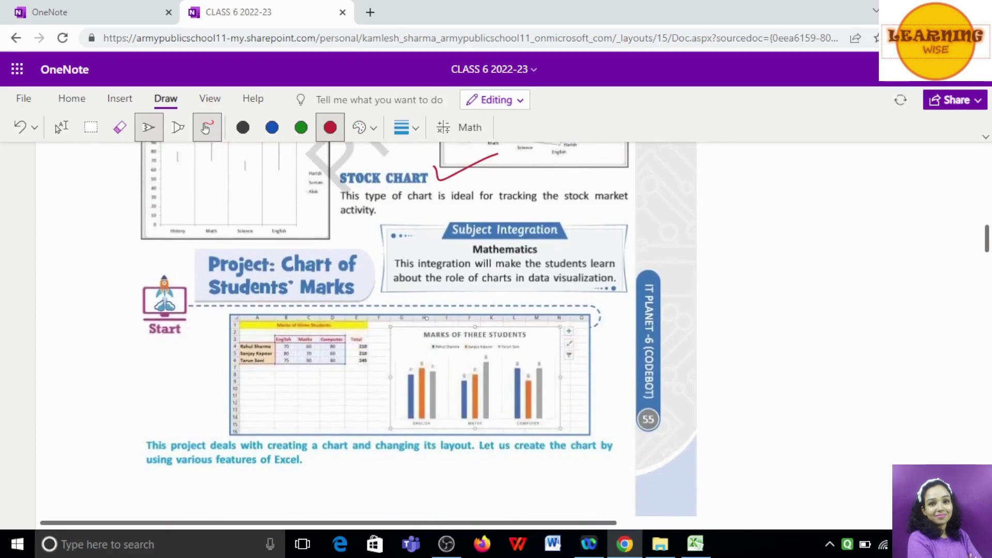
Scroll past Creating a Chart and Changing the Style of Chart down to Inserting Sparklines
{"action": "scroll", "coordinate": [427, 318], "scroll_direction": "down", "scroll_amount": 2}
{"action": "scroll", "coordinate": [427, 318], "scroll_direction": "down", "scroll_amount": 2}
{"action": "scroll", "coordinate": [427, 320], "scroll_direction": "down", "scroll_amount": 2}
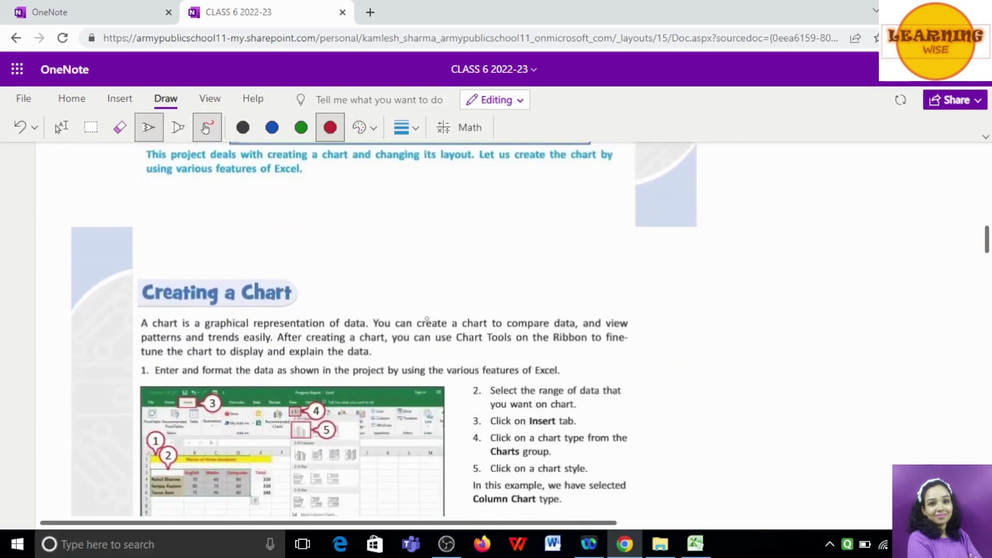
{"action": "scroll", "coordinate": [427, 319], "scroll_direction": "down", "scroll_amount": 2}
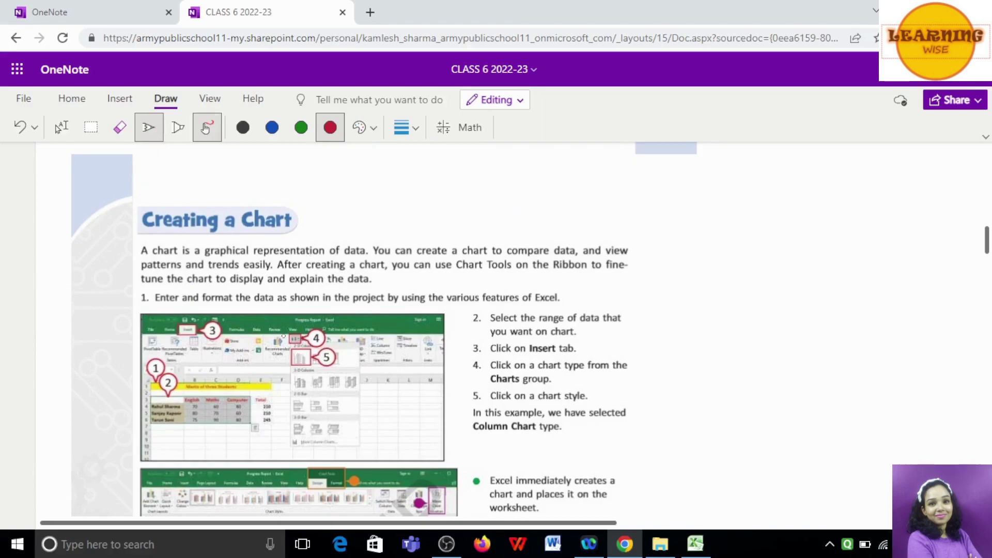
{"action": "scroll", "coordinate": [284, 336], "scroll_direction": "down", "scroll_amount": 5}
{"action": "scroll", "coordinate": [284, 341], "scroll_direction": "down", "scroll_amount": 1}
{"action": "scroll", "coordinate": [285, 348], "scroll_direction": "down", "scroll_amount": 2}
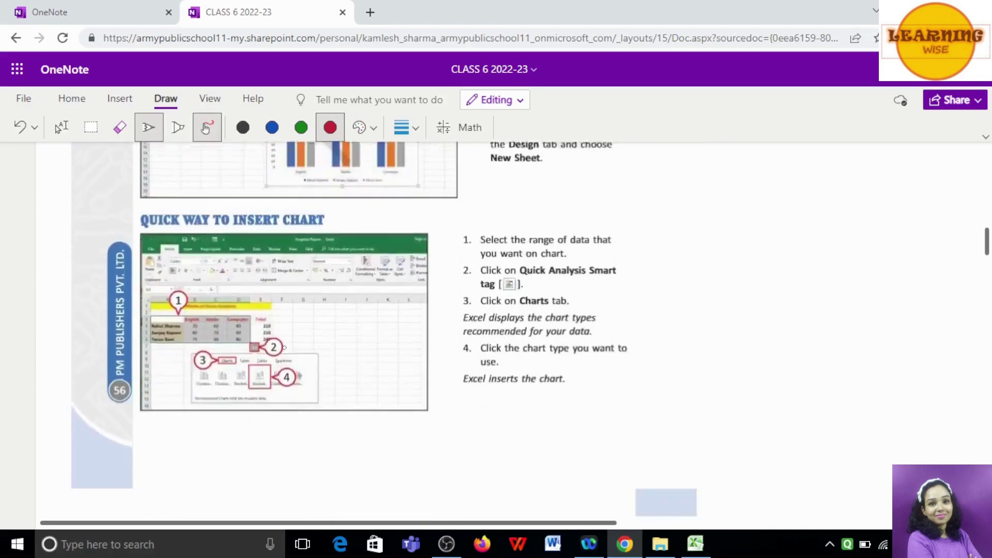
{"action": "scroll", "coordinate": [284, 348], "scroll_direction": "down", "scroll_amount": 4}
{"action": "scroll", "coordinate": [284, 347], "scroll_direction": "down", "scroll_amount": 2}
{"action": "scroll", "coordinate": [284, 347], "scroll_direction": "down", "scroll_amount": 1}
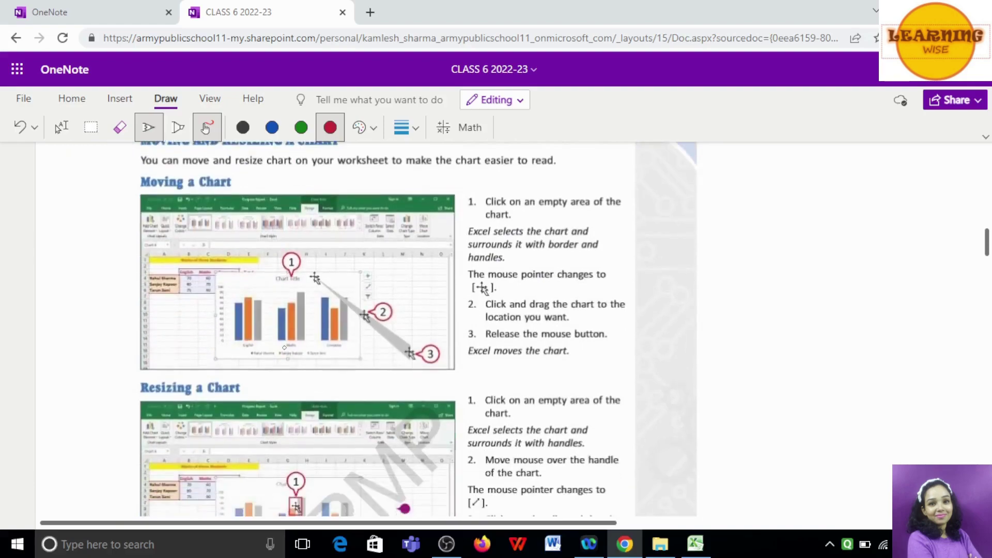
{"action": "scroll", "coordinate": [285, 348], "scroll_direction": "up", "scroll_amount": 4}
{"action": "scroll", "coordinate": [284, 347], "scroll_direction": "up", "scroll_amount": 2}
{"action": "scroll", "coordinate": [284, 347], "scroll_direction": "up", "scroll_amount": 4}
{"action": "scroll", "coordinate": [284, 348], "scroll_direction": "up", "scroll_amount": 3}
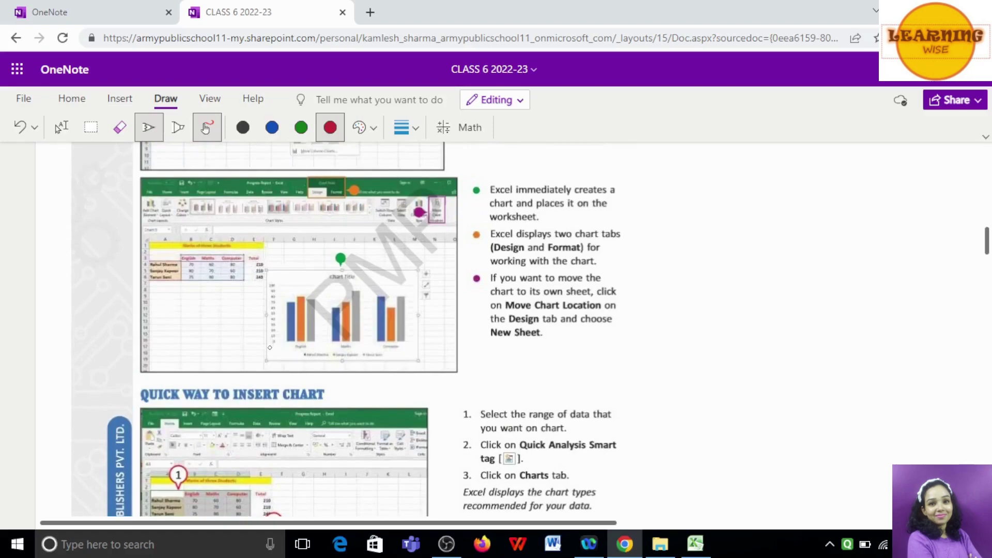
{"action": "scroll", "coordinate": [269, 347], "scroll_direction": "down", "scroll_amount": 5}
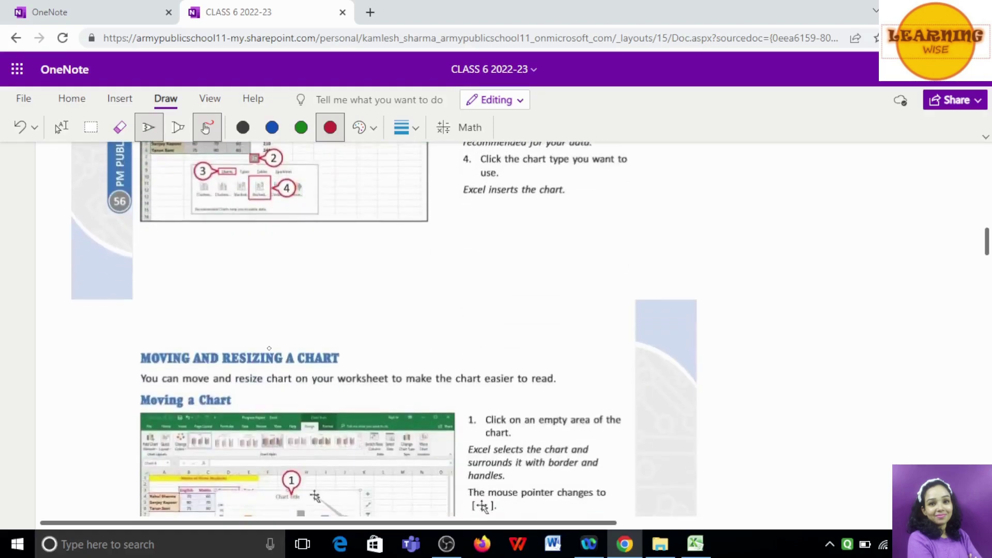
{"action": "scroll", "coordinate": [269, 348], "scroll_direction": "down", "scroll_amount": 3}
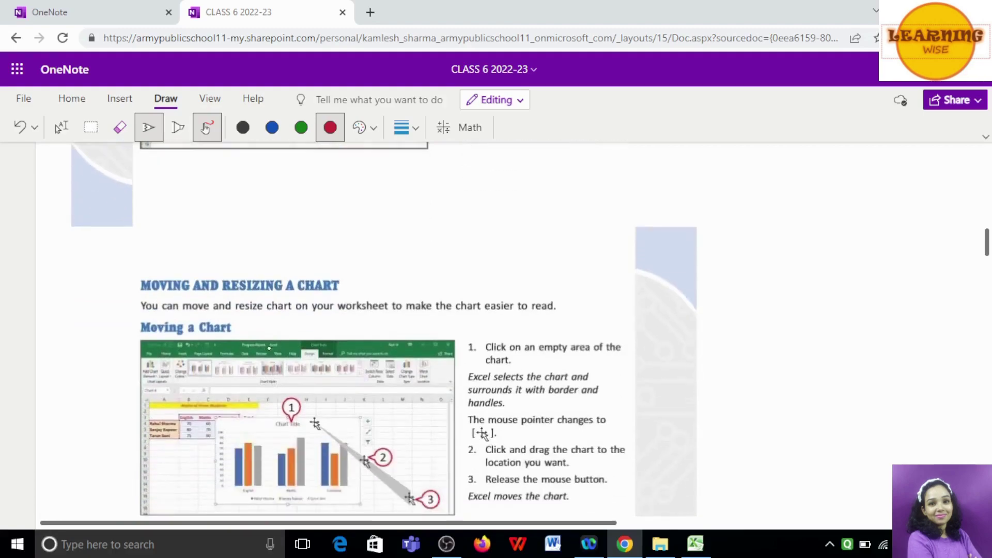
{"action": "scroll", "coordinate": [269, 348], "scroll_direction": "down", "scroll_amount": 1}
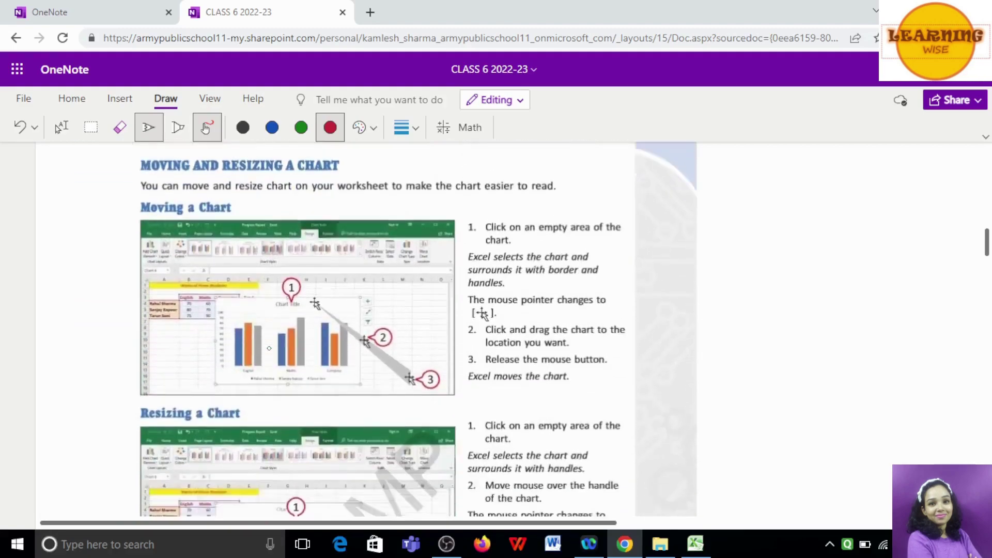
{"action": "scroll", "coordinate": [269, 348], "scroll_direction": "down", "scroll_amount": 3}
{"action": "scroll", "coordinate": [269, 348], "scroll_direction": "down", "scroll_amount": 2}
{"action": "scroll", "coordinate": [269, 348], "scroll_direction": "down", "scroll_amount": 1}
{"action": "scroll", "coordinate": [269, 348], "scroll_direction": "down", "scroll_amount": 3}
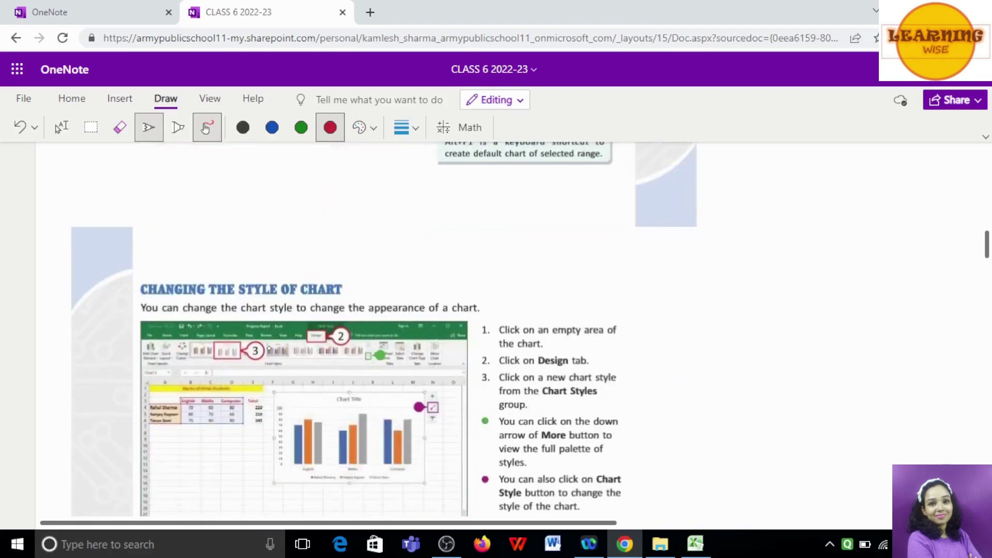
{"action": "scroll", "coordinate": [269, 349], "scroll_direction": "down", "scroll_amount": 5}
{"action": "scroll", "coordinate": [269, 349], "scroll_direction": "down", "scroll_amount": 4}
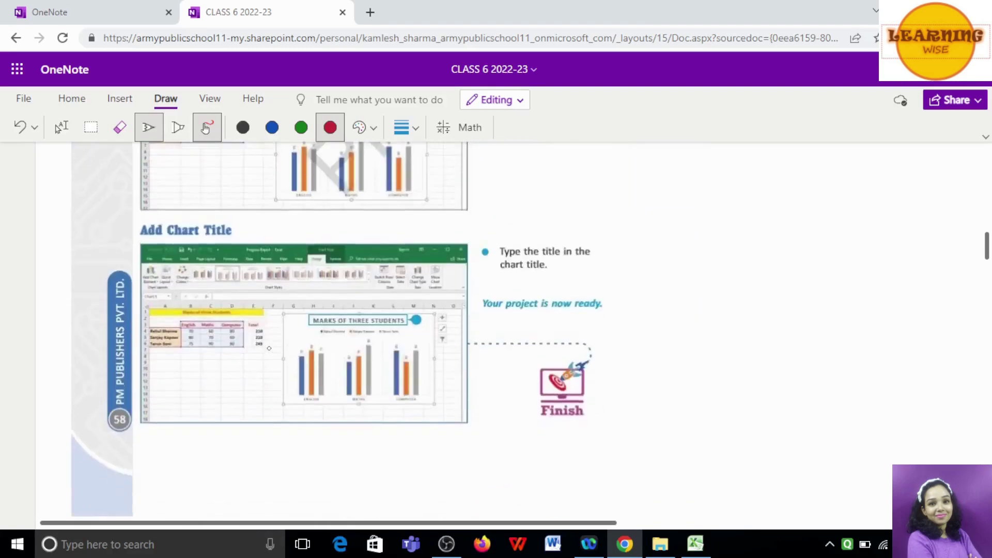
{"action": "scroll", "coordinate": [269, 349], "scroll_direction": "down", "scroll_amount": 5}
{"action": "scroll", "coordinate": [268, 349], "scroll_direction": "down", "scroll_amount": 3}
{"action": "scroll", "coordinate": [269, 349], "scroll_direction": "down", "scroll_amount": 3}
{"action": "scroll", "coordinate": [268, 349], "scroll_direction": "down", "scroll_amount": 5}
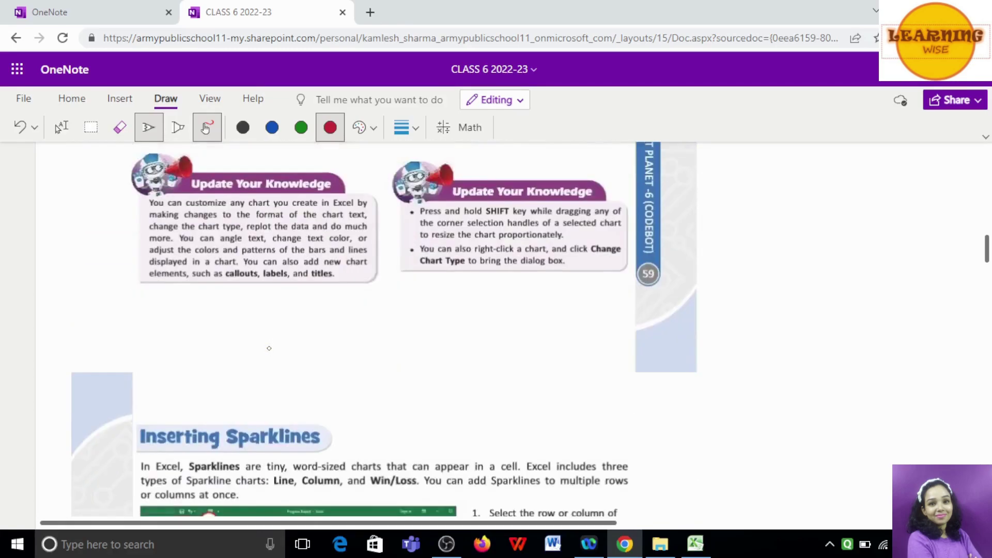
{"action": "scroll", "coordinate": [269, 349], "scroll_direction": "down", "scroll_amount": 4}
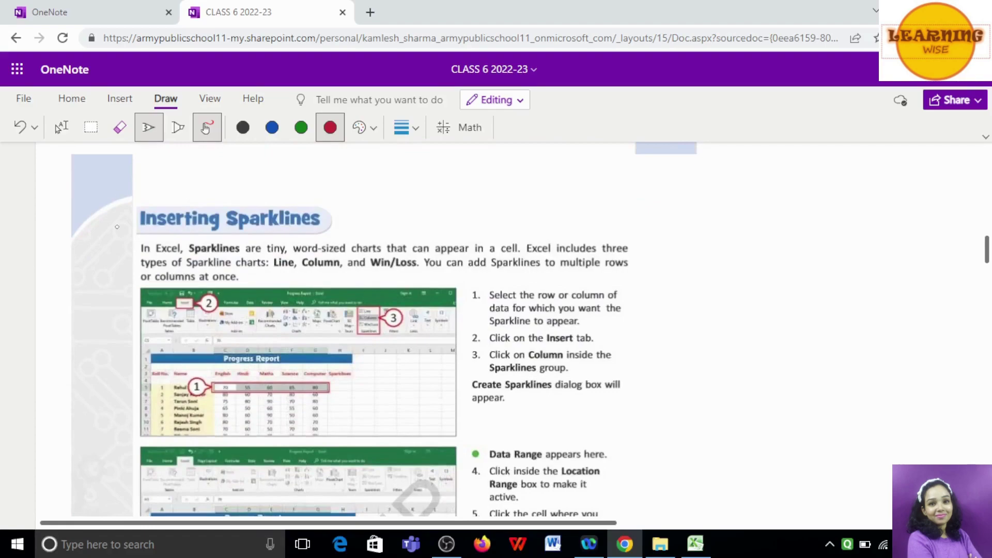
Tick the Inserting Sparklines heading and underline 'Line, Column, and Win/Loss' in red ink
{"action": "left_click_drag", "start_coordinate": [126, 235], "coordinate": [172, 217]}
{"action": "left_click_drag", "start_coordinate": [275, 275], "coordinate": [404, 277]}
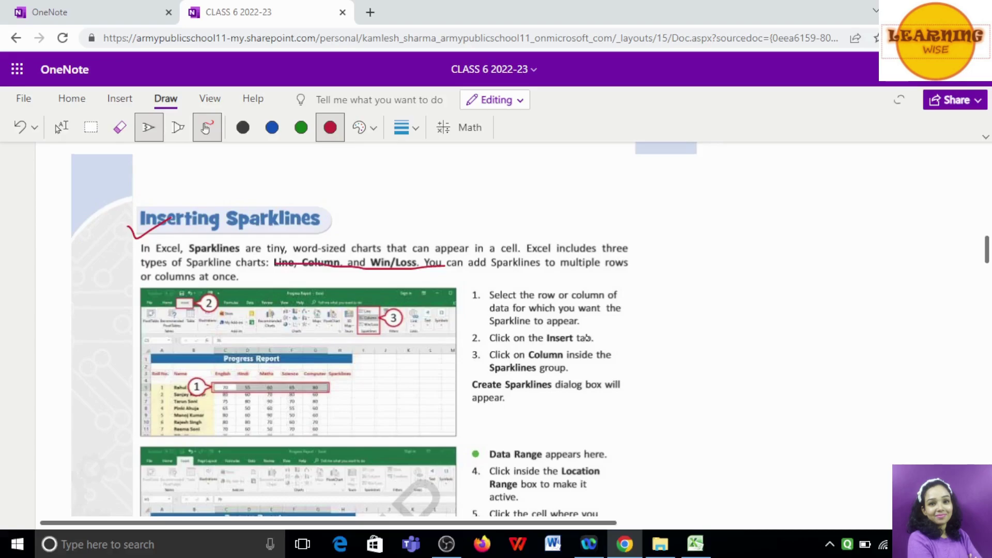
{"action": "scroll", "coordinate": [587, 338], "scroll_direction": "down", "scroll_amount": 5}
{"action": "scroll", "coordinate": [587, 338], "scroll_direction": "down", "scroll_amount": 3}
{"action": "scroll", "coordinate": [587, 338], "scroll_direction": "down", "scroll_amount": 3}
{"action": "scroll", "coordinate": [588, 338], "scroll_direction": "down", "scroll_amount": 6}
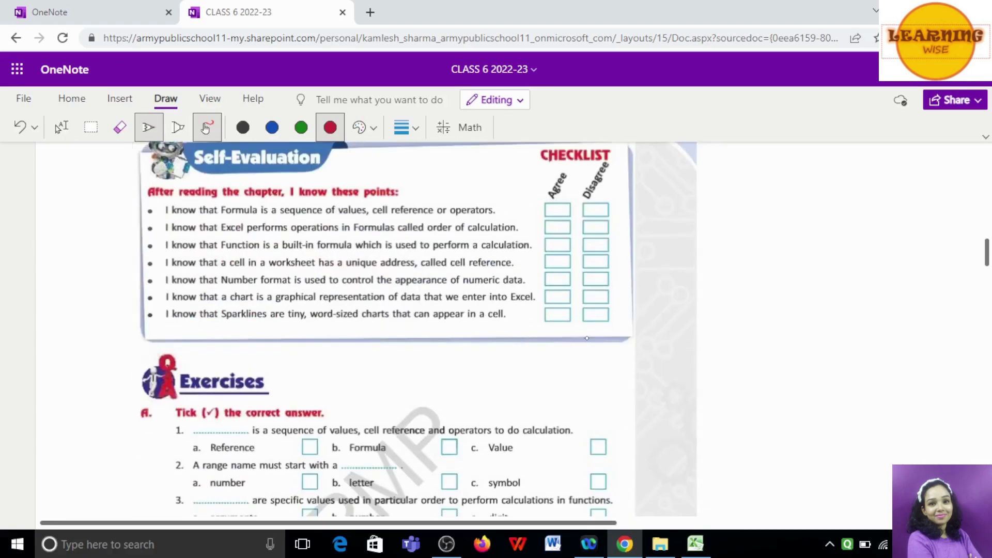
{"action": "scroll", "coordinate": [587, 338], "scroll_direction": "down", "scroll_amount": 5}
{"action": "scroll", "coordinate": [587, 339], "scroll_direction": "down", "scroll_amount": 1}
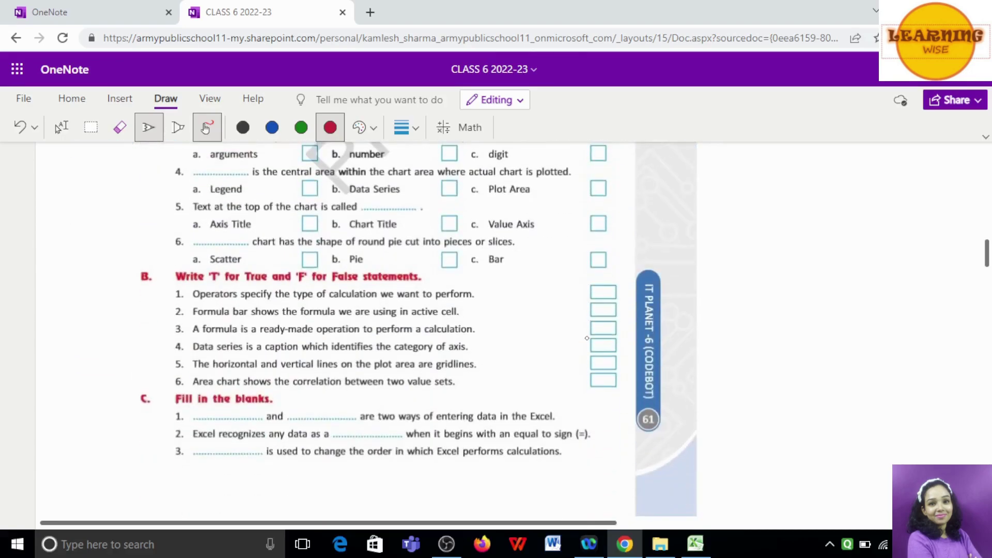